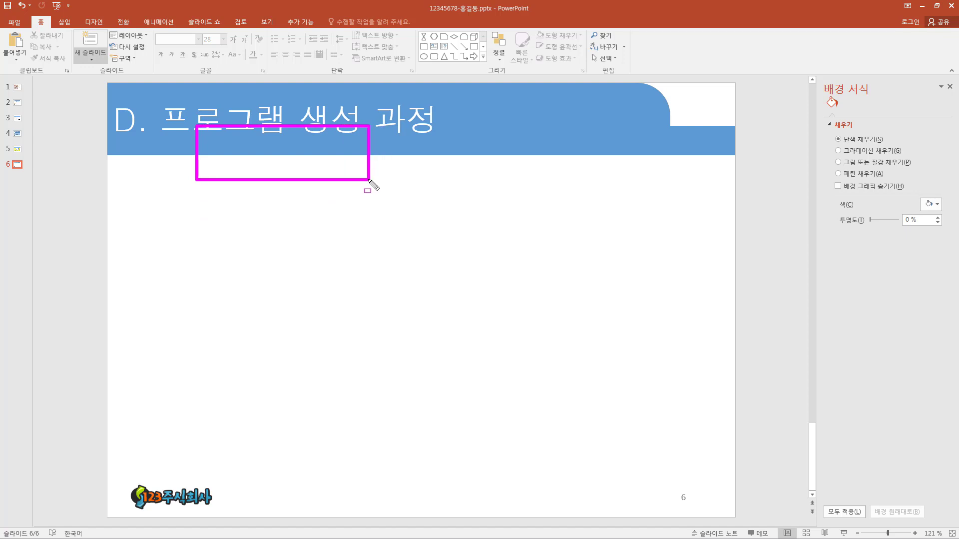
# Draw a flowchart Collate (hourglass) shape about 2.5 cm high and 1.3 cm wide below the slide title
pyautogui.press('Escape')
pyautogui.click(62, 22)
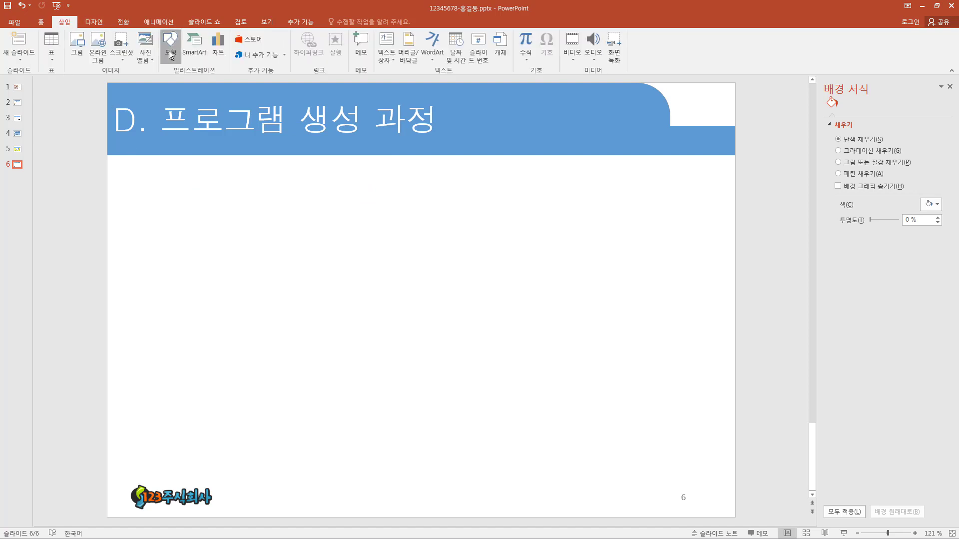
pyautogui.click(170, 42)
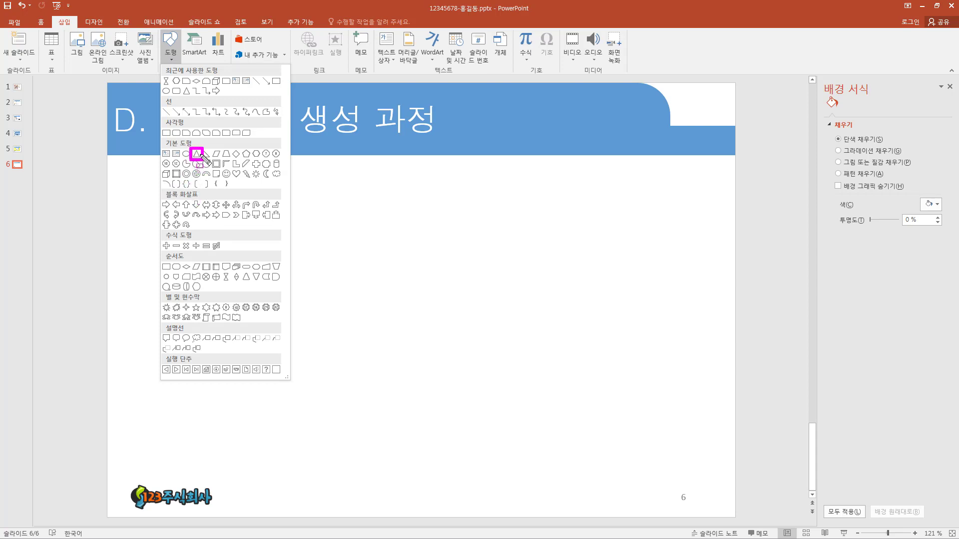
pyautogui.click(226, 282)
pyautogui.click(170, 45)
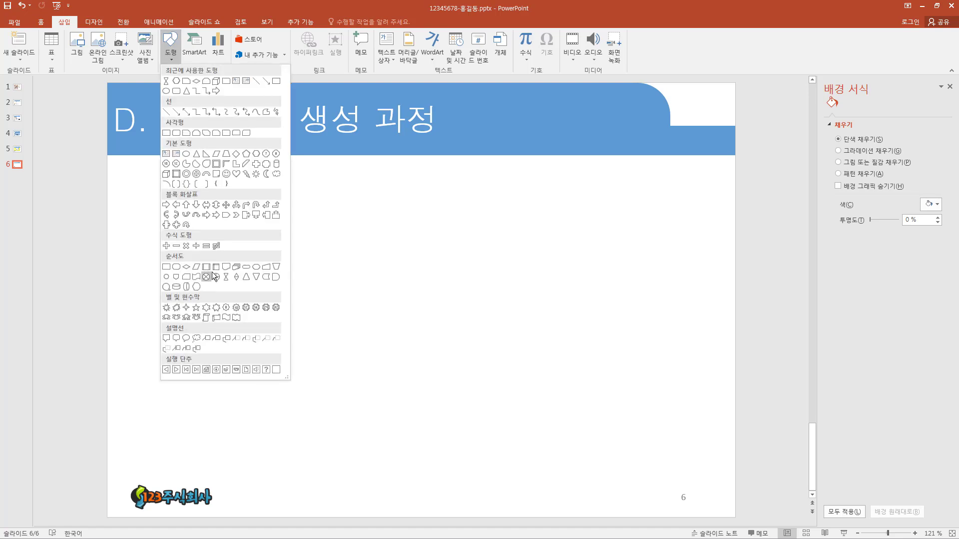
pyautogui.click(225, 282)
pyautogui.moveTo(222, 198); pyautogui.dragTo(251, 257)
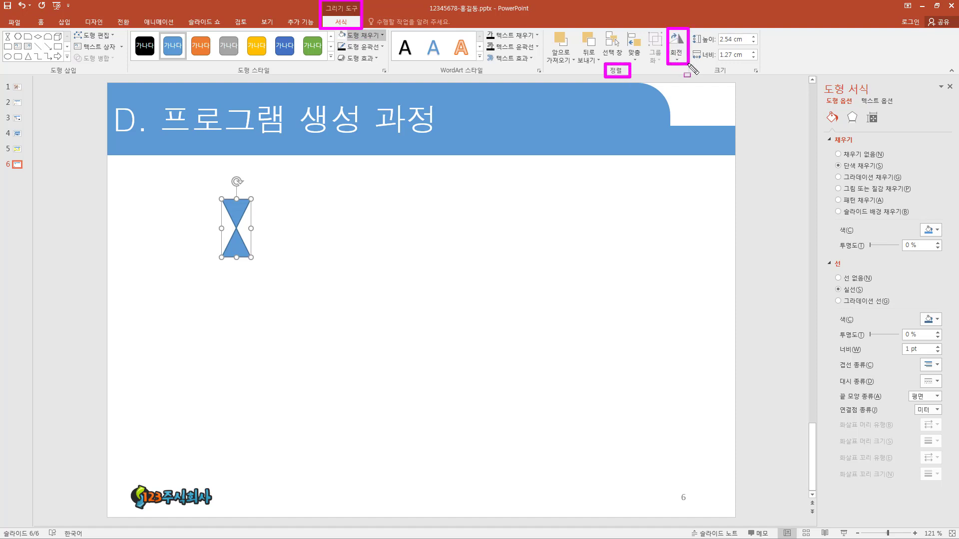
# Rotate the hourglass shape left by 90° and move it up closer to the title banner
pyautogui.click(678, 59)
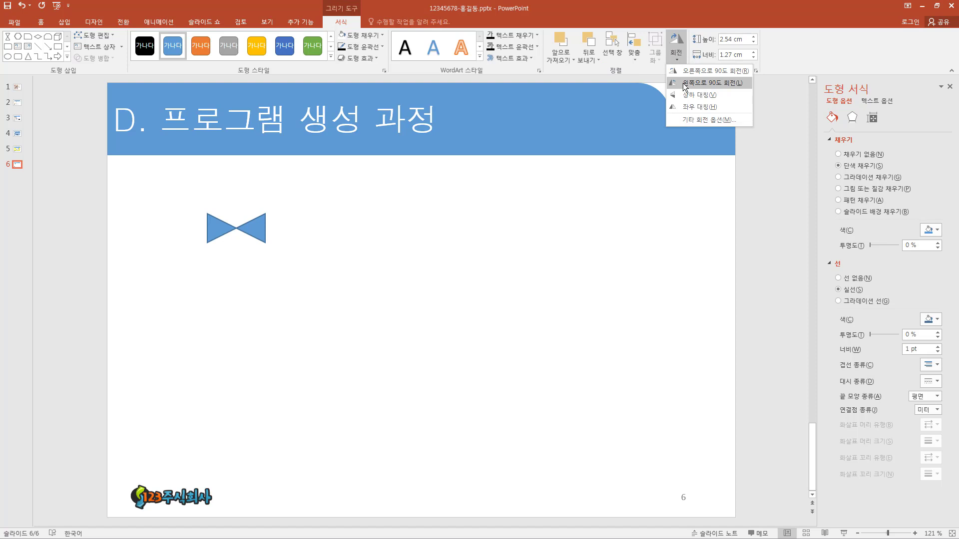
pyautogui.click(683, 83)
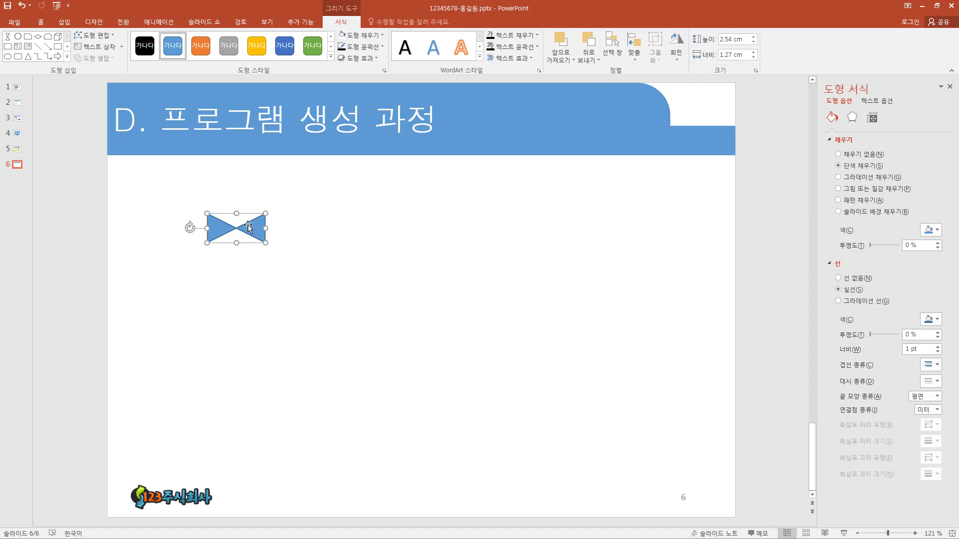
pyautogui.moveTo(248, 225); pyautogui.dragTo(244, 201)
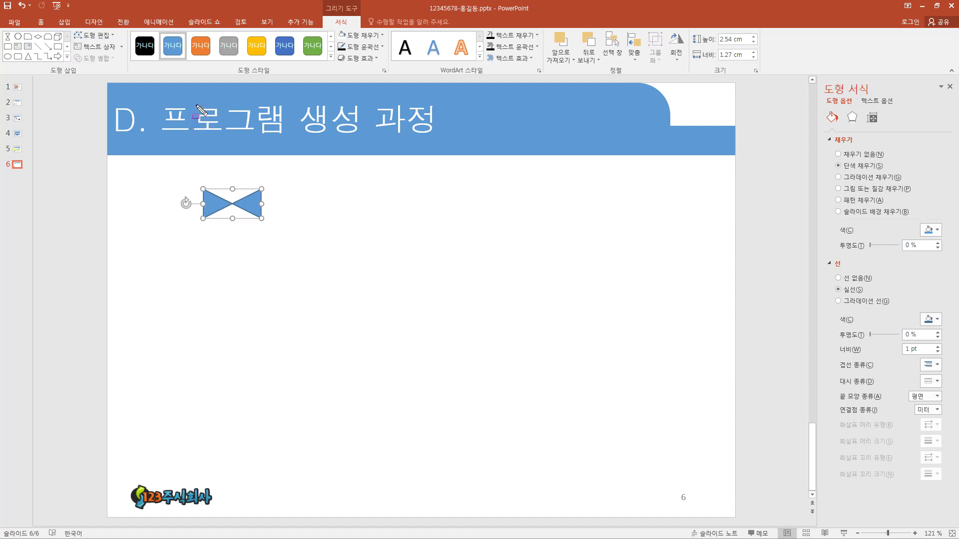
# Stretch the rotated hourglass shape horizontally to about 7.2 cm long
pyautogui.moveTo(197, 105); pyautogui.dragTo(198, 220)
pyautogui.moveTo(365, 105); pyautogui.dragTo(366, 218)
pyautogui.press('Escape')
pyautogui.moveTo(261, 205); pyautogui.dragTo(365, 203)
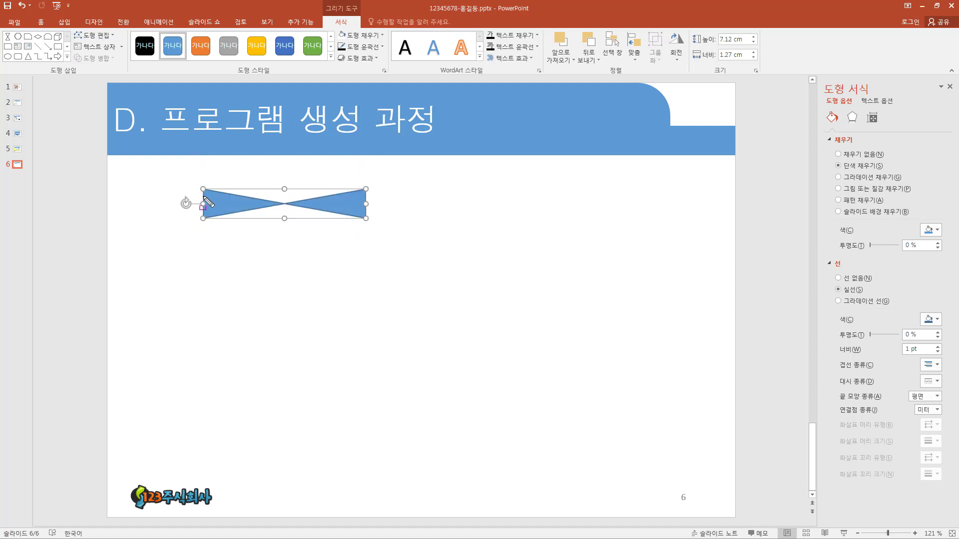
pyautogui.moveTo(204, 198); pyautogui.dragTo(203, 100)
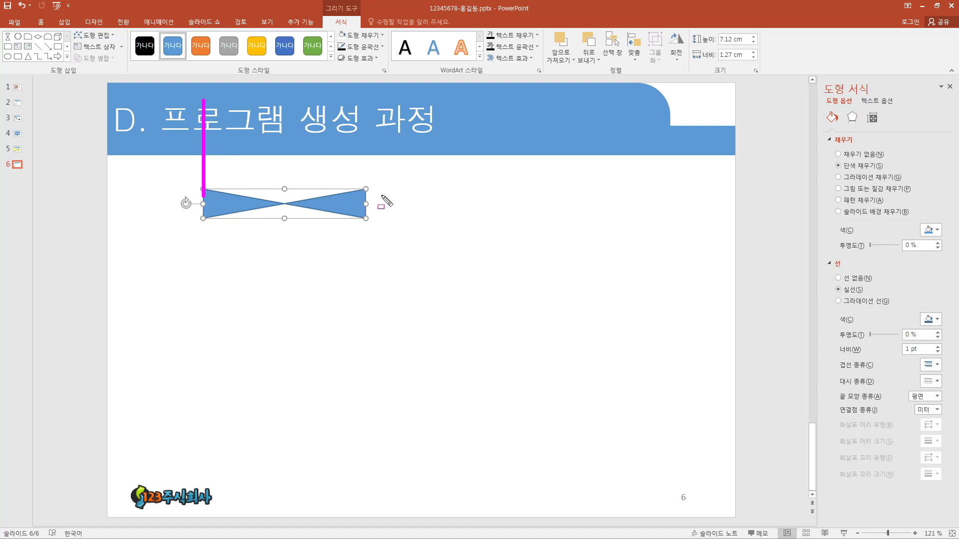
pyautogui.moveTo(367, 204); pyautogui.dragTo(368, 99)
pyautogui.press('Escape')
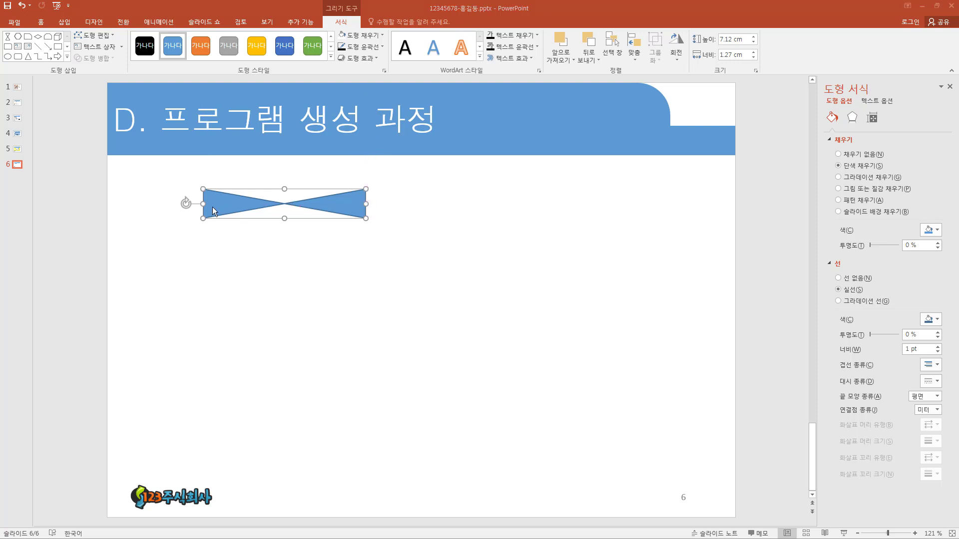
pyautogui.moveTo(202, 202); pyautogui.dragTo(200, 203)
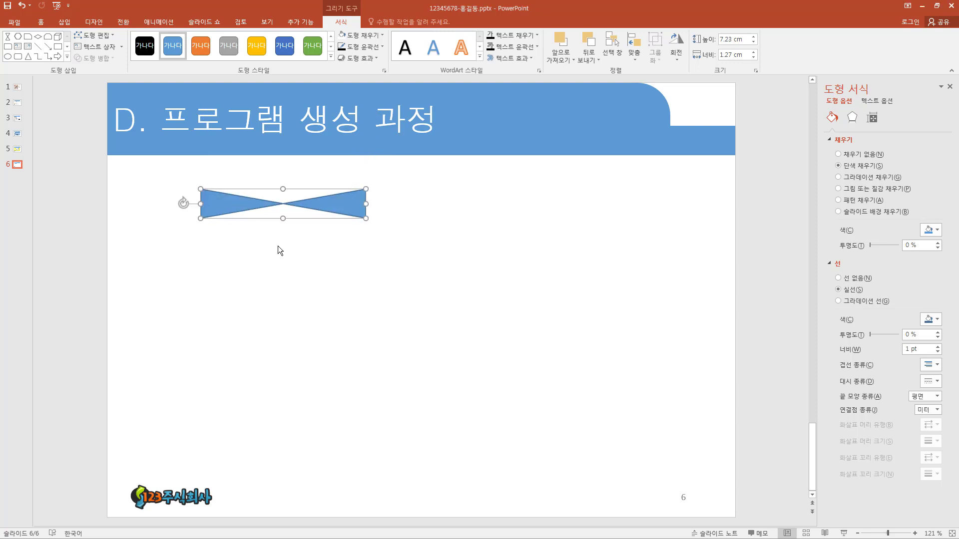
# Enter the text "문제 이해" in the hourglass shape
pyautogui.write('문제 이해')
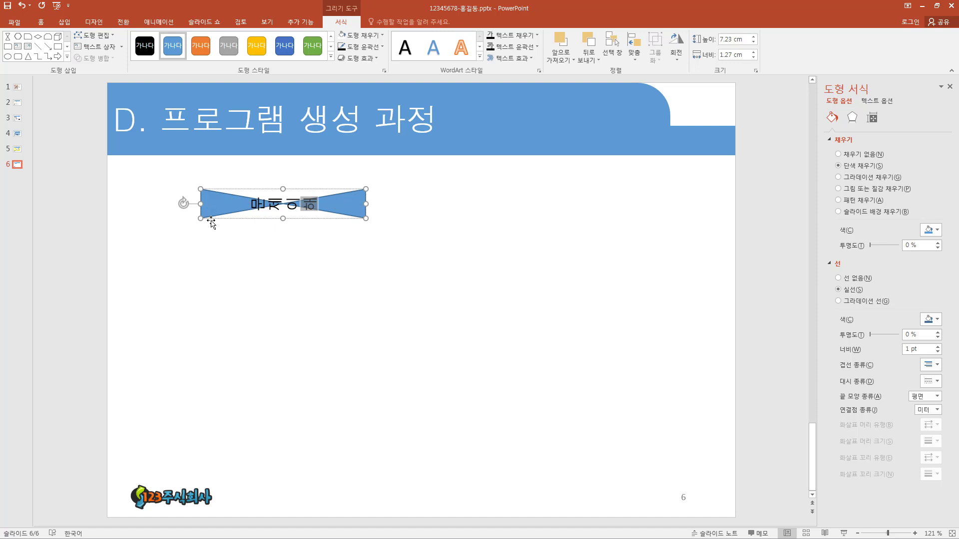
pyautogui.moveTo(251, 238)
pyautogui.mouseDown()
pyautogui.moveTo(250, 280)
pyautogui.moveTo(290, 377)
pyautogui.mouseUp()
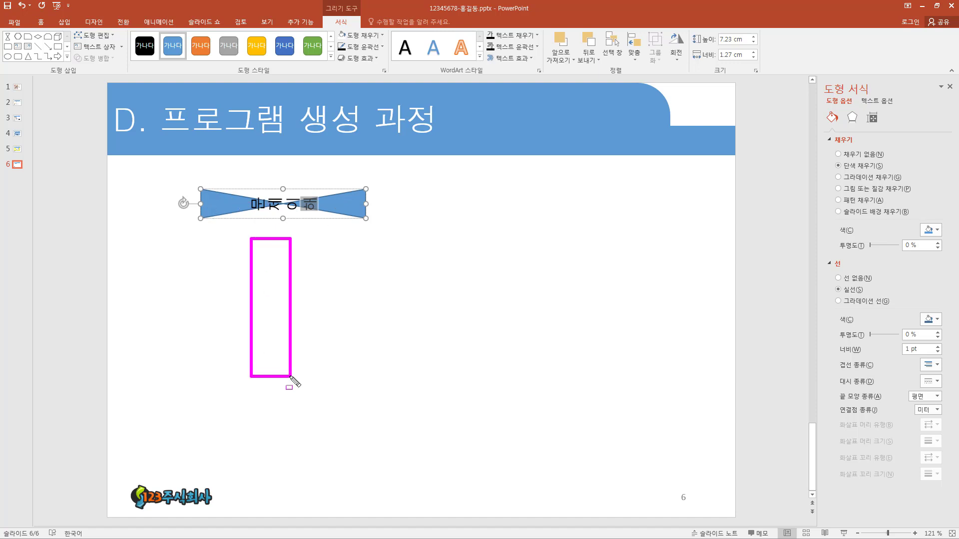
pyautogui.moveTo(249, 210); pyautogui.dragTo(320, 211)
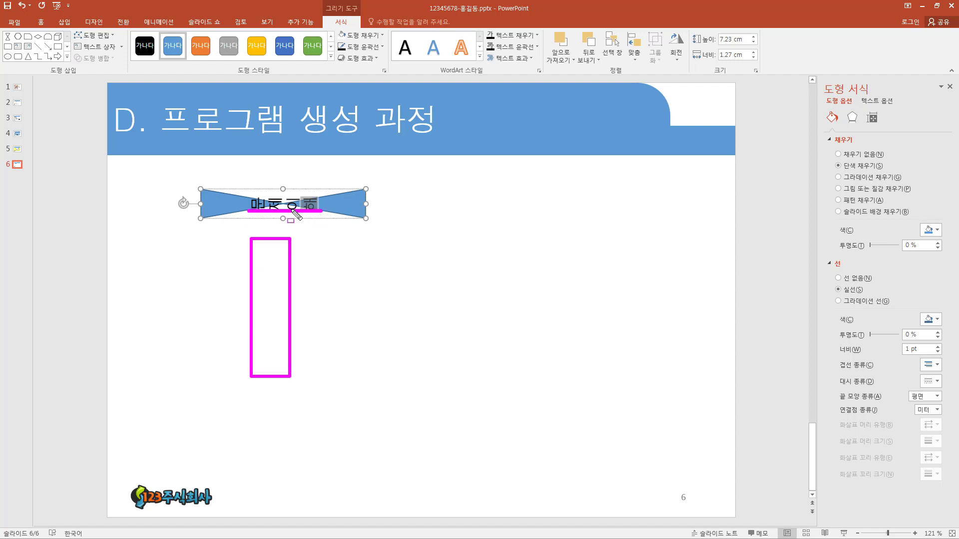
pyautogui.press('Escape')
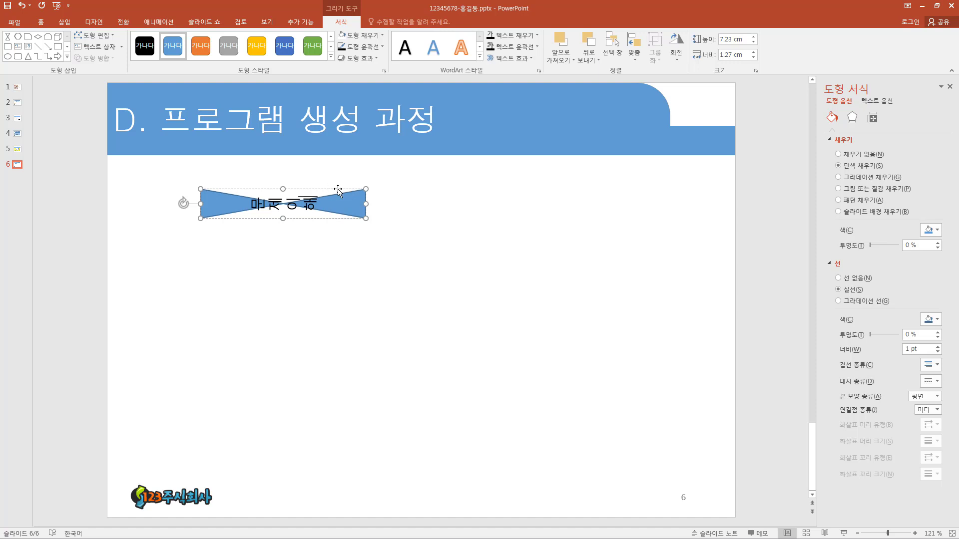
# Change the hourglass shape's text direction to vertical (세로) so the text reads upright
pyautogui.click(41, 22)
pyautogui.hotkey('ctrl', 'shift', 'd')
pyautogui.moveTo(33, 15); pyautogui.dragTo(51, 28)
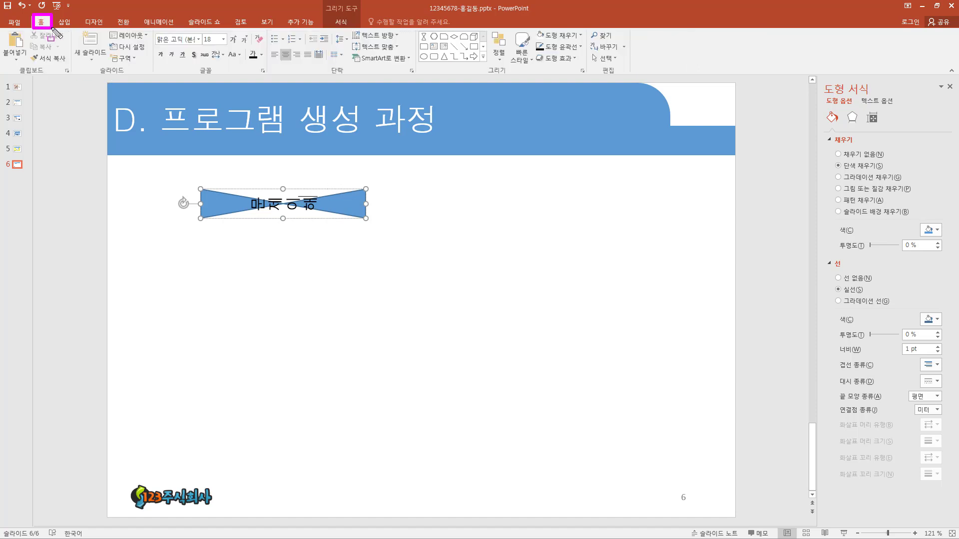
pyautogui.moveTo(349, 28); pyautogui.dragTo(403, 41)
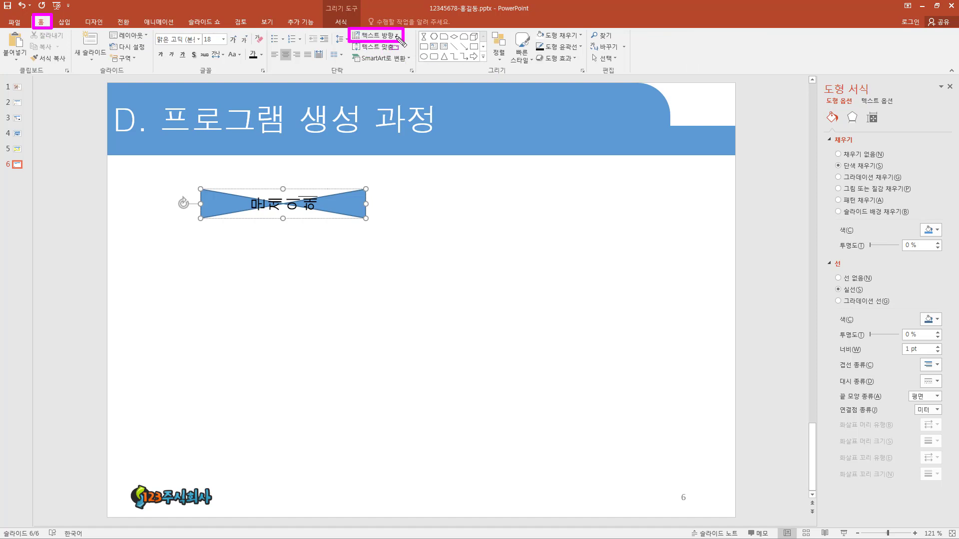
pyautogui.press('Escape')
pyautogui.click(395, 35)
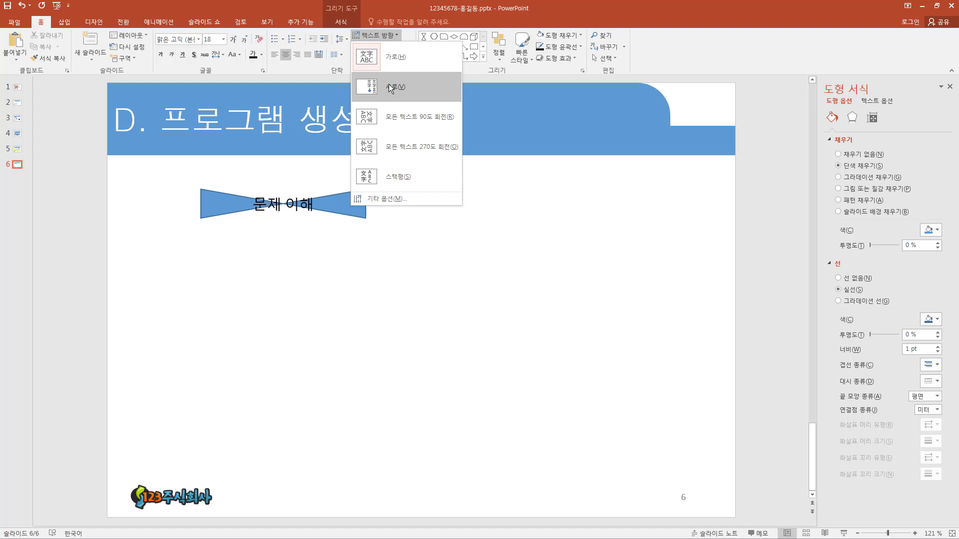
pyautogui.press('Escape')
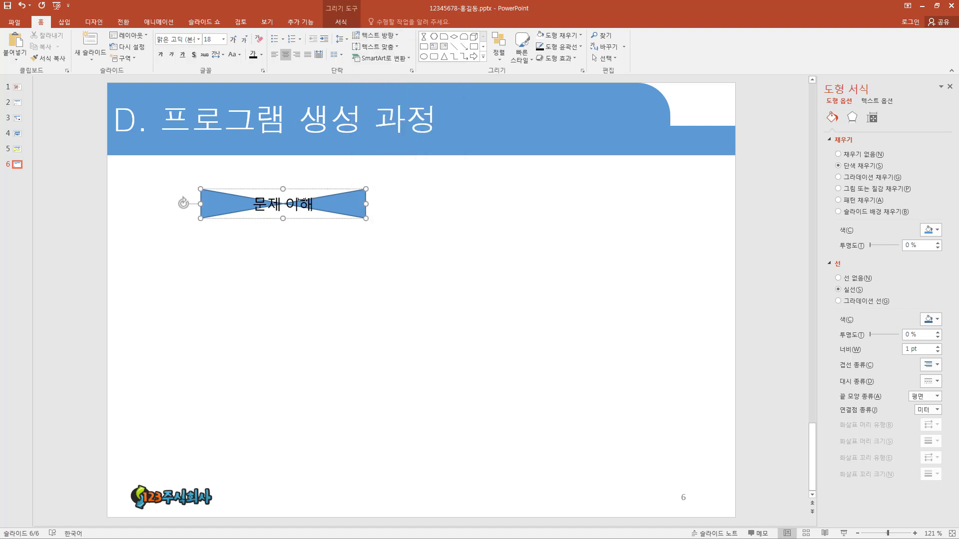
pyautogui.press('Escape')
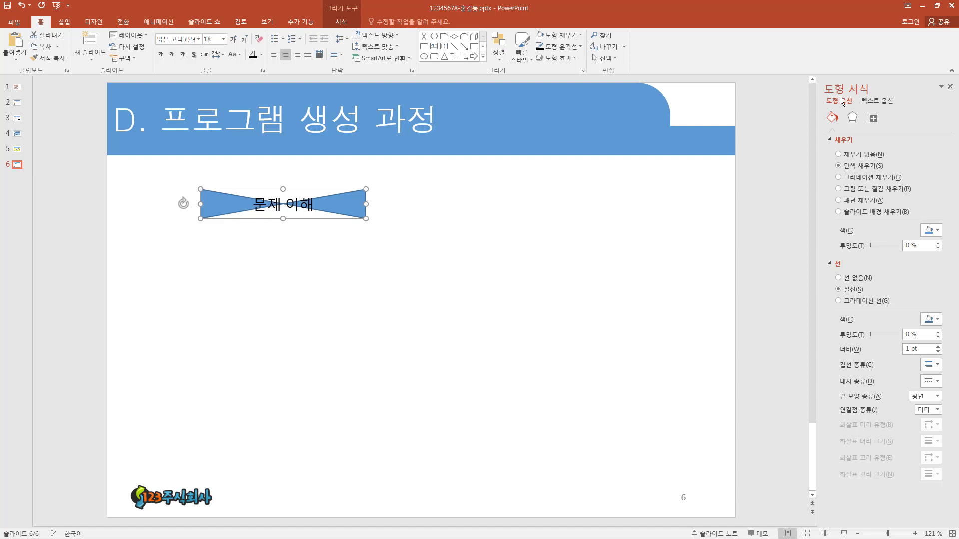
# Turn off wrapping text in shape (도형의 텍스트 배치) for the hourglass shape's text box
pyautogui.click(875, 104)
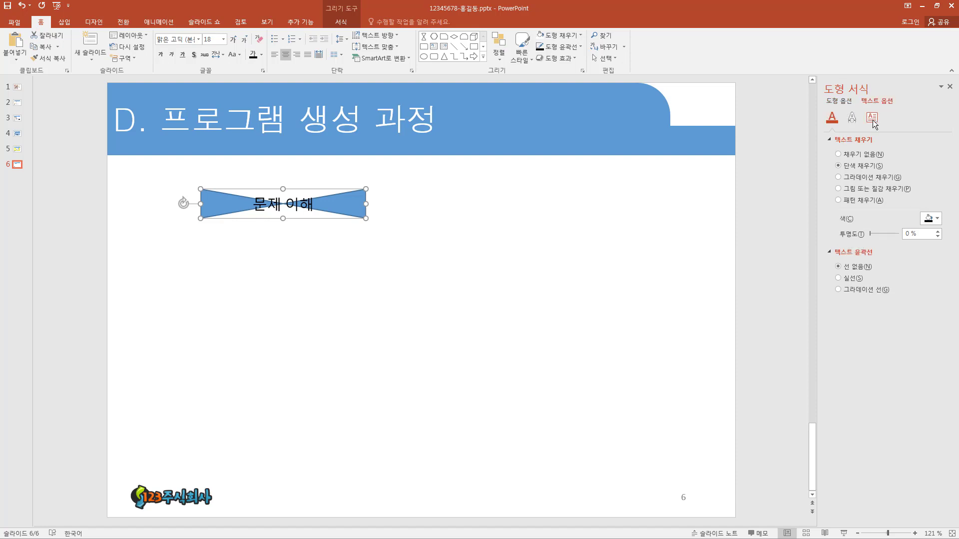
pyautogui.hotkey('ctrl', '2')
pyautogui.moveTo(863, 109); pyautogui.dragTo(881, 129)
pyautogui.press('Escape')
pyautogui.click(871, 118)
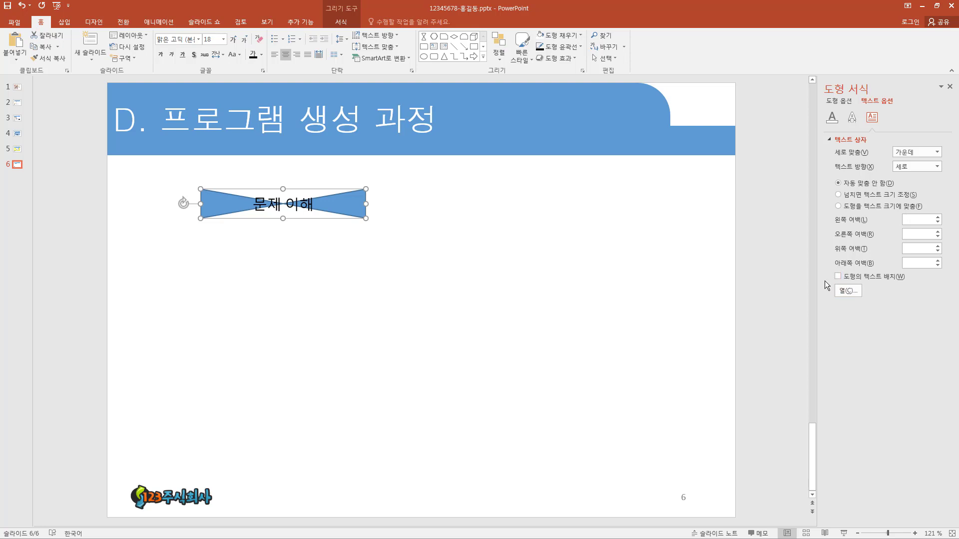
# Space "문제" and "이해" apart onto the two triangles and extend the hourglass shape slightly downward
pyautogui.click(288, 204)
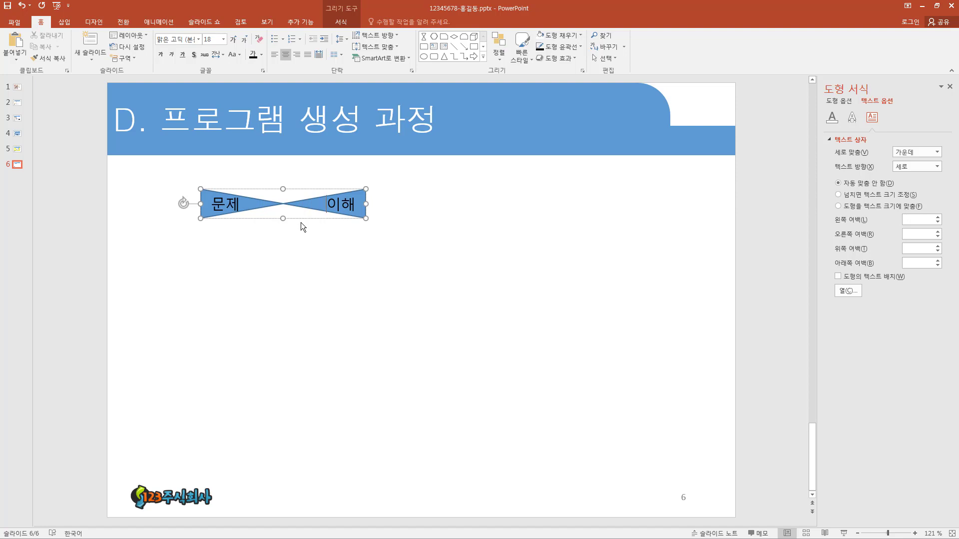
pyautogui.moveTo(282, 219); pyautogui.dragTo(283, 226)
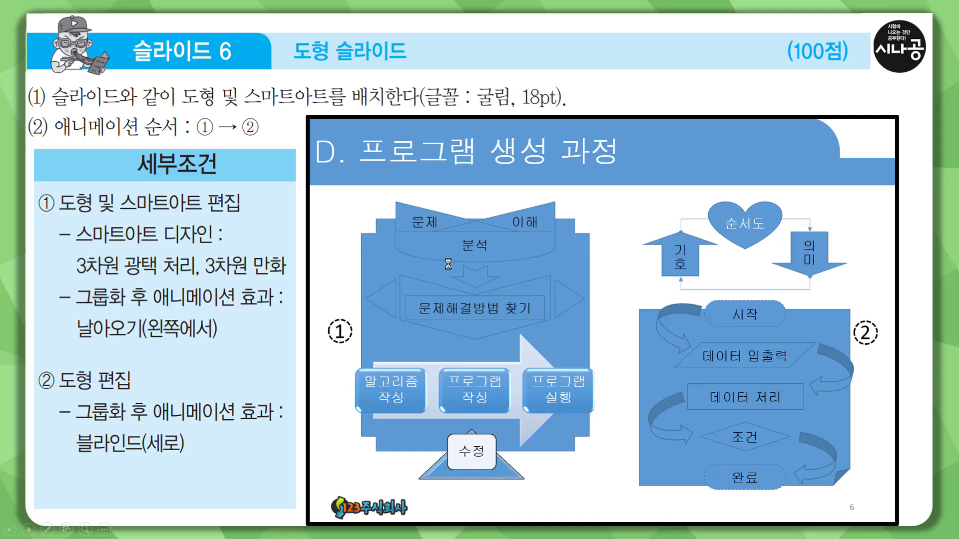
# Draw a flowchart Delay shape about 1.7 by 1.7 cm below the hourglass shape
pyautogui.hotkey('ctrl', 'p')
pyautogui.moveTo(460, 252); pyautogui.dragTo(491, 252)
pyautogui.moveTo(393, 229)
pyautogui.mouseDown()
pyautogui.moveTo(499, 231)
pyautogui.moveTo(562, 262)
pyautogui.mouseUp()
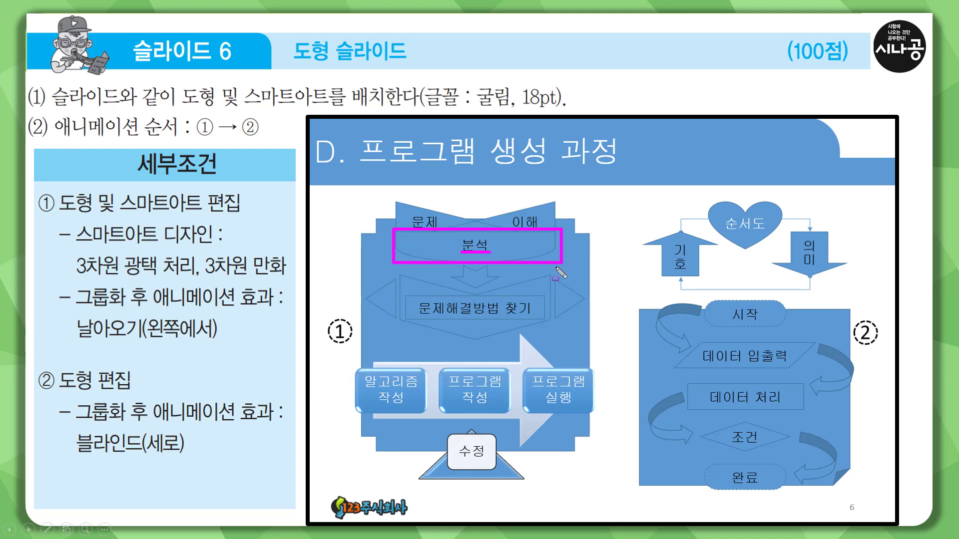
pyautogui.press('e')
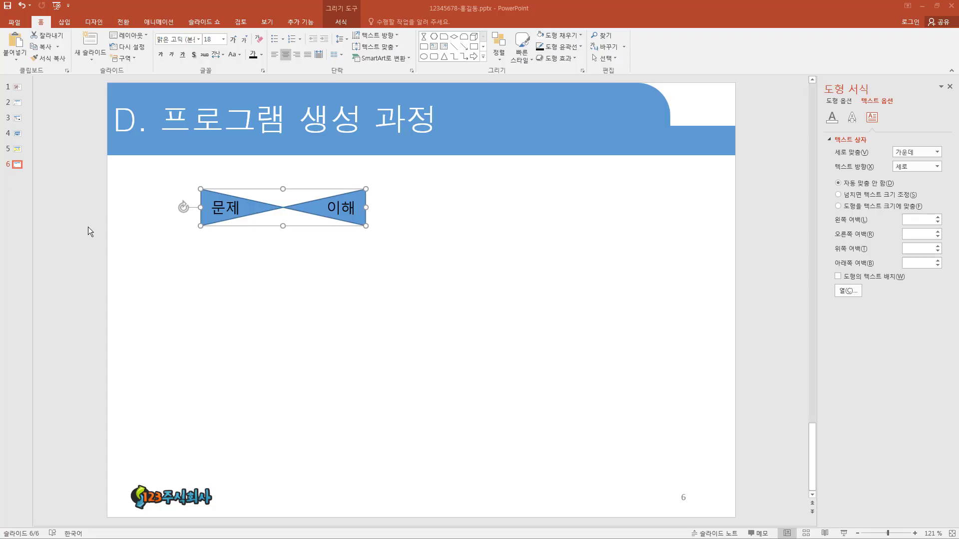
pyautogui.click(64, 22)
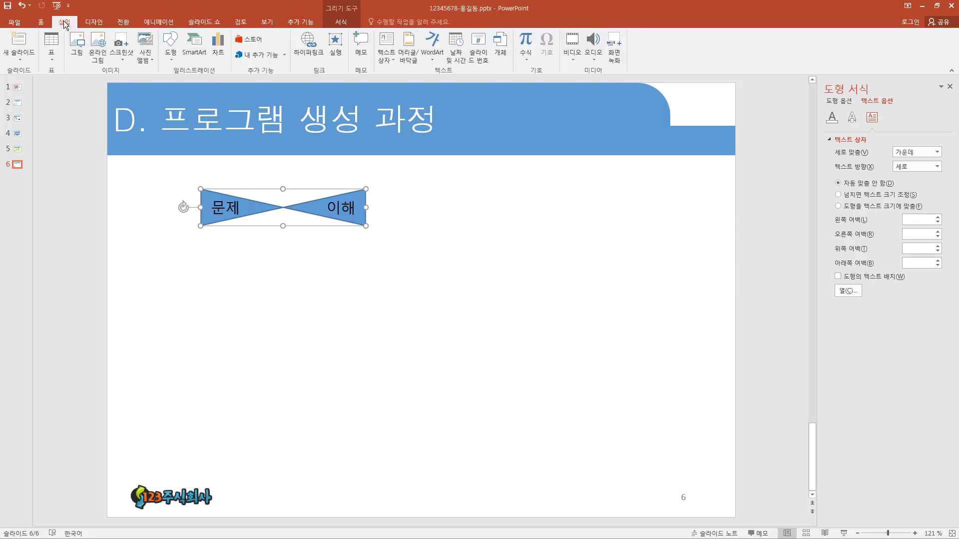
pyautogui.click(171, 50)
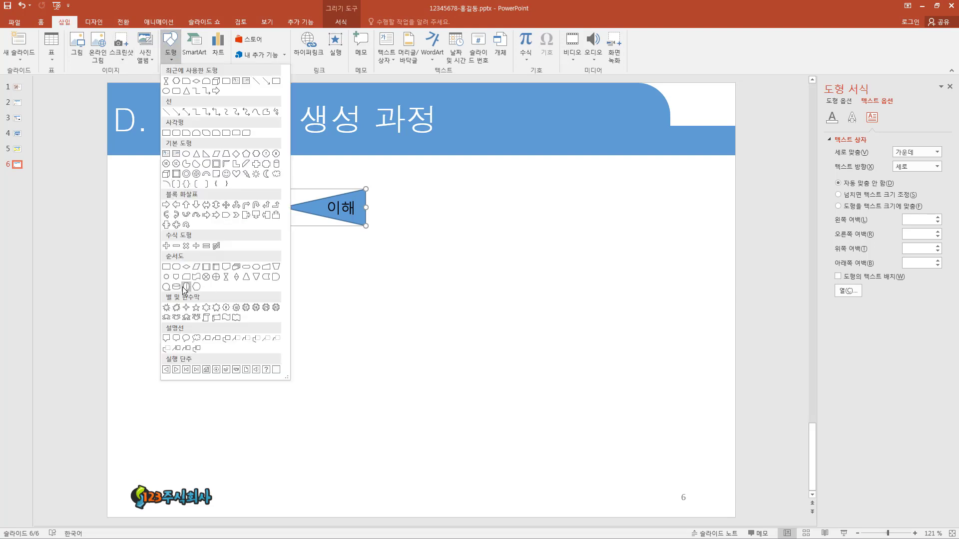
pyautogui.click(274, 279)
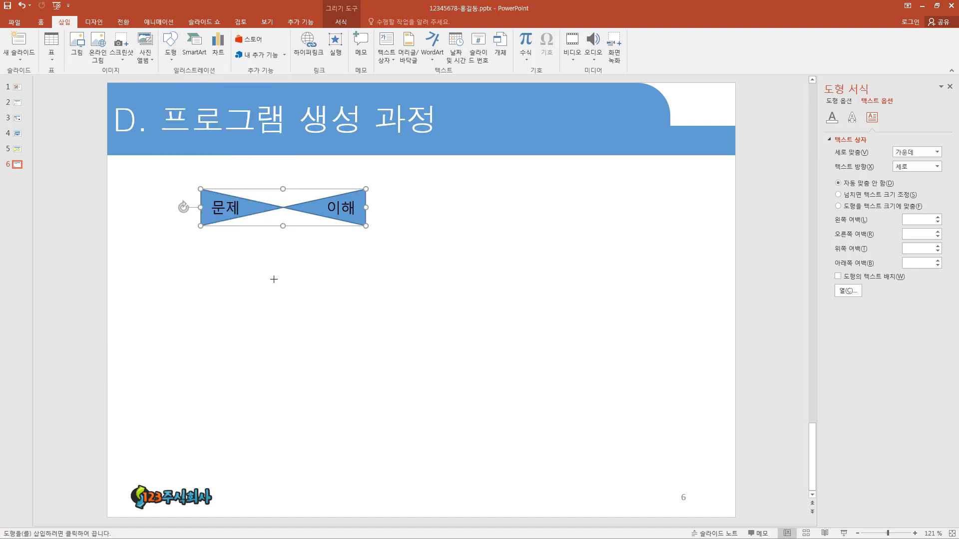
pyautogui.moveTo(238, 256); pyautogui.dragTo(277, 295)
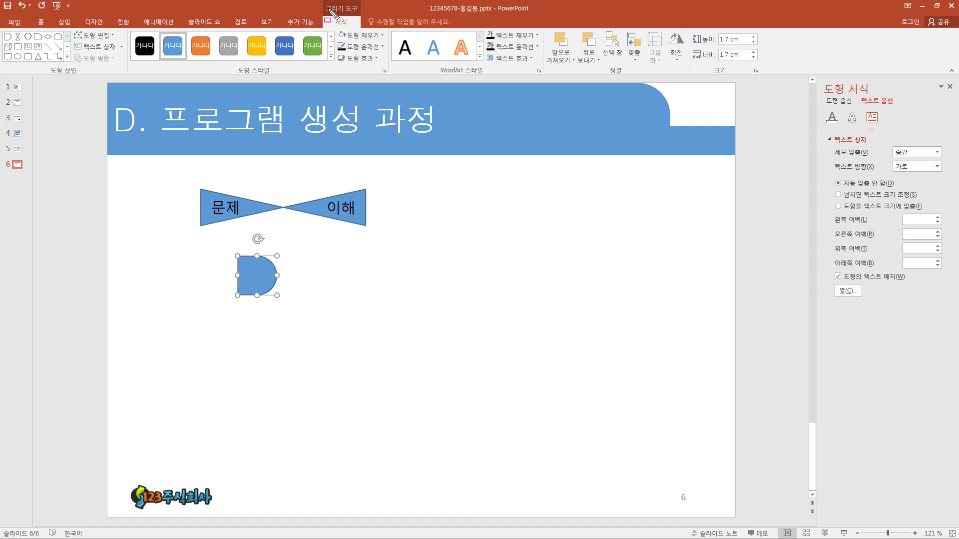
# Rotate the Delay shape right by 90° so its rounded side faces down
pyautogui.moveTo(320, 2); pyautogui.dragTo(360, 29)
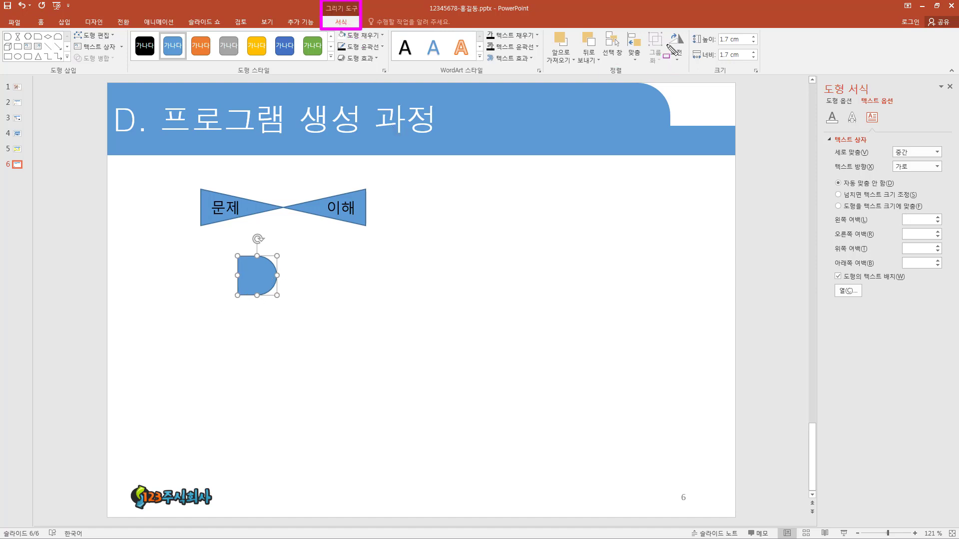
pyautogui.moveTo(662, 27); pyautogui.dragTo(691, 73)
pyautogui.press('Escape')
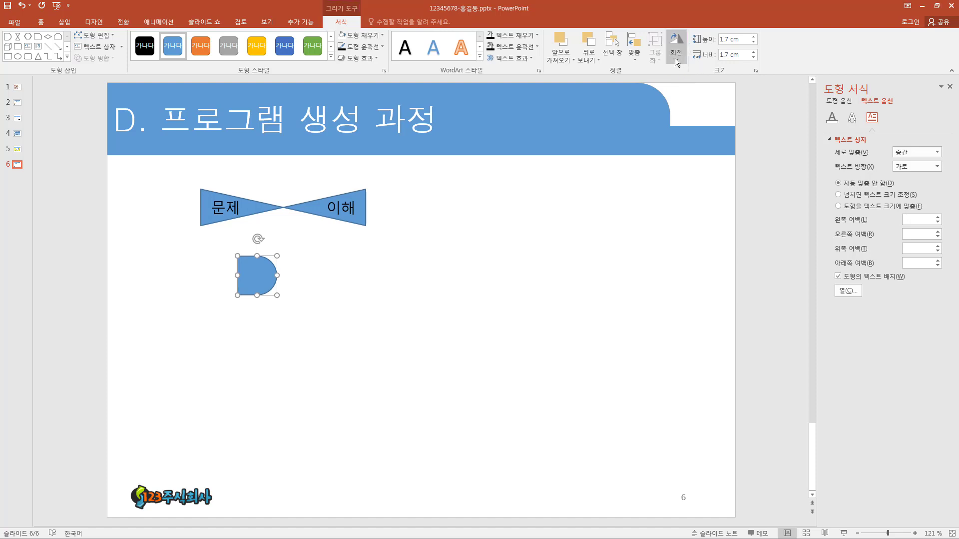
pyautogui.click(675, 58)
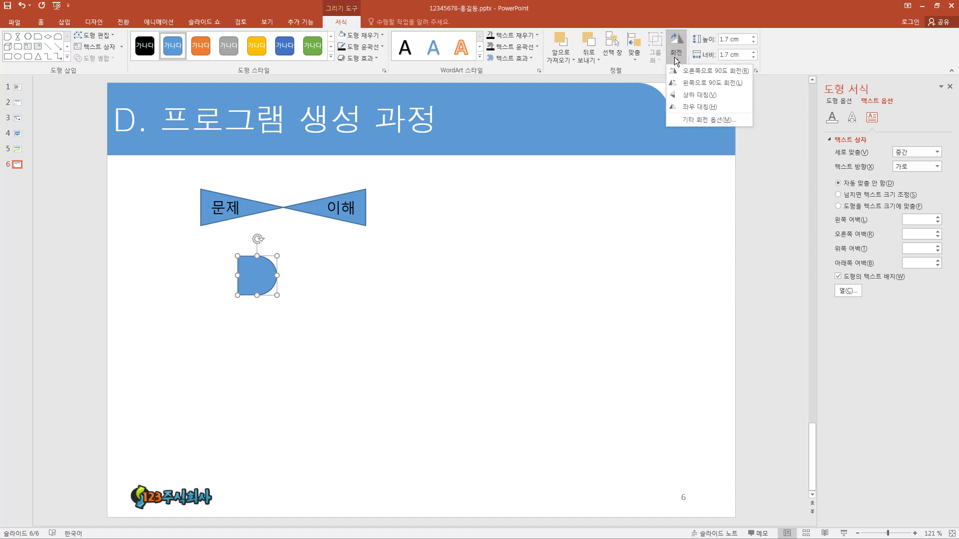
pyautogui.click(702, 74)
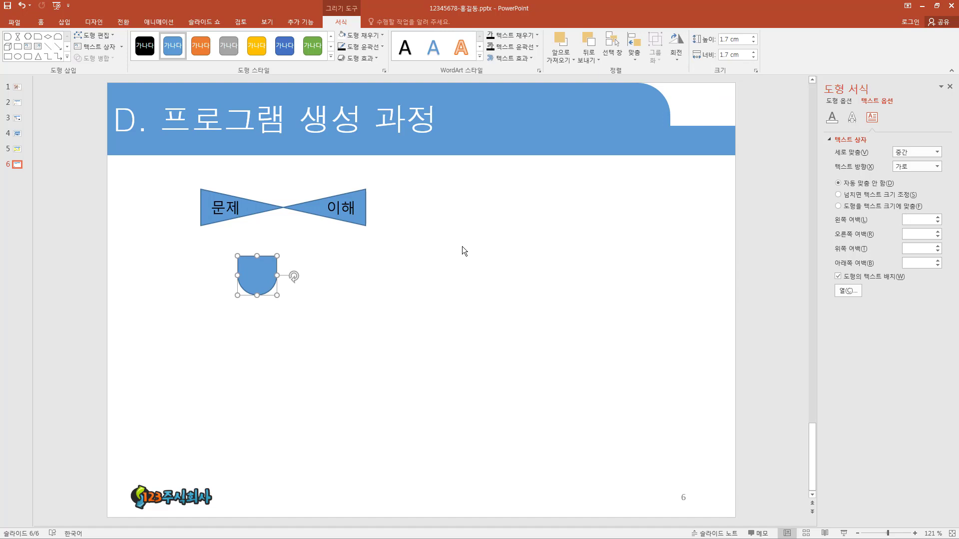
# Enter the text "분석" in the rotated Delay shape and select the shape
pyautogui.write('계획')
pyautogui.click(255, 279)
pyautogui.click(43, 22)
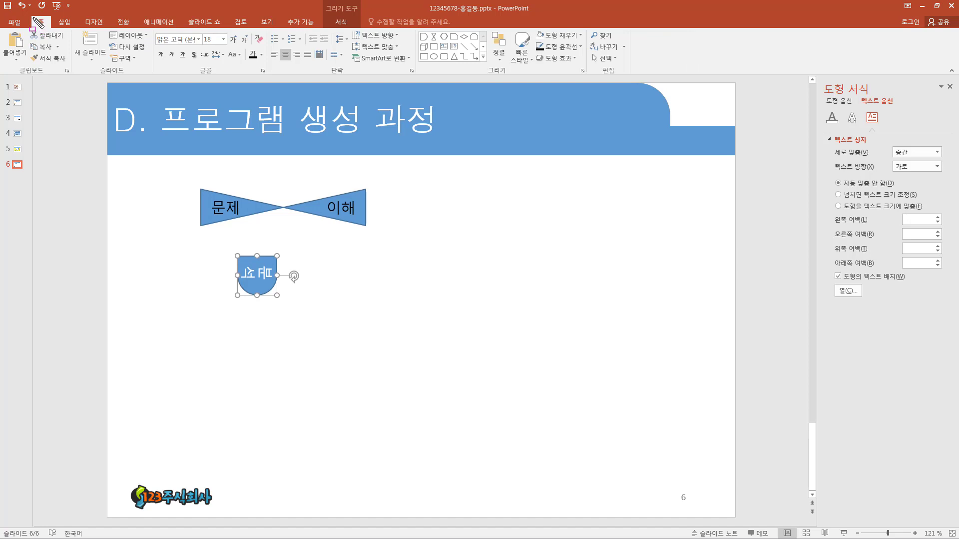
# Rotate all text in the "분석" Delay shape by 270° and widen the shape to match the hourglass shape's width
pyautogui.click(397, 37)
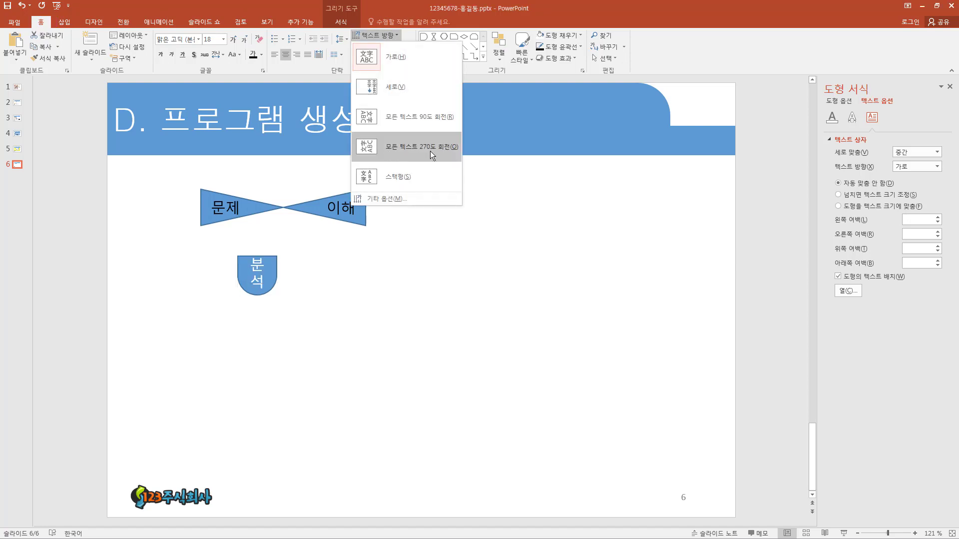
pyautogui.click(403, 147)
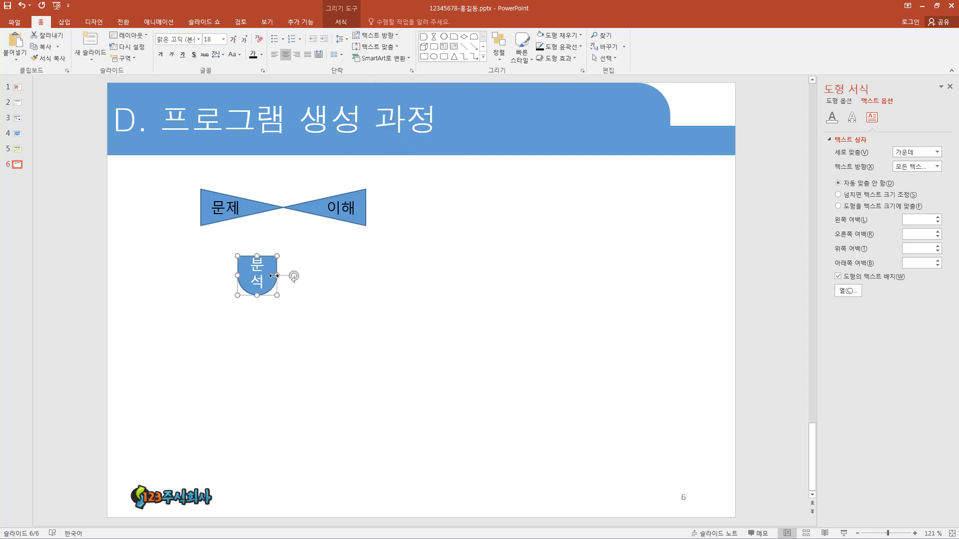
pyautogui.moveTo(276, 275); pyautogui.dragTo(366, 276)
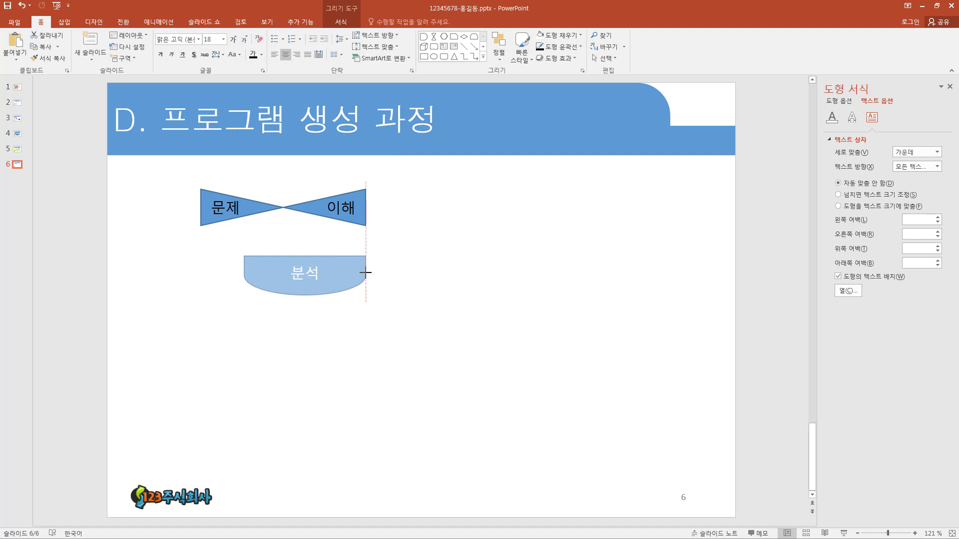
pyautogui.moveTo(244, 275); pyautogui.dragTo(201, 275)
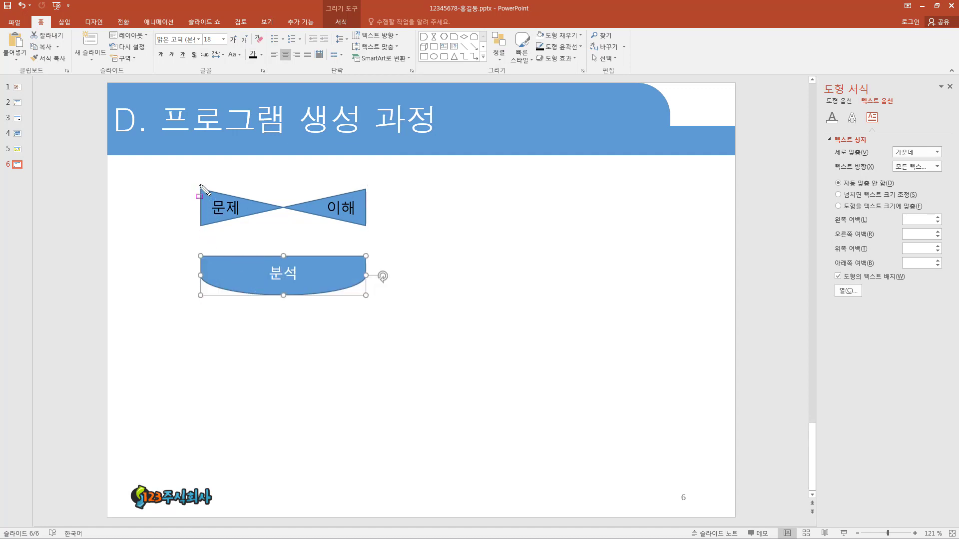
pyautogui.moveTo(201, 184); pyautogui.dragTo(201, 239)
pyautogui.moveTo(366, 184); pyautogui.dragTo(368, 244)
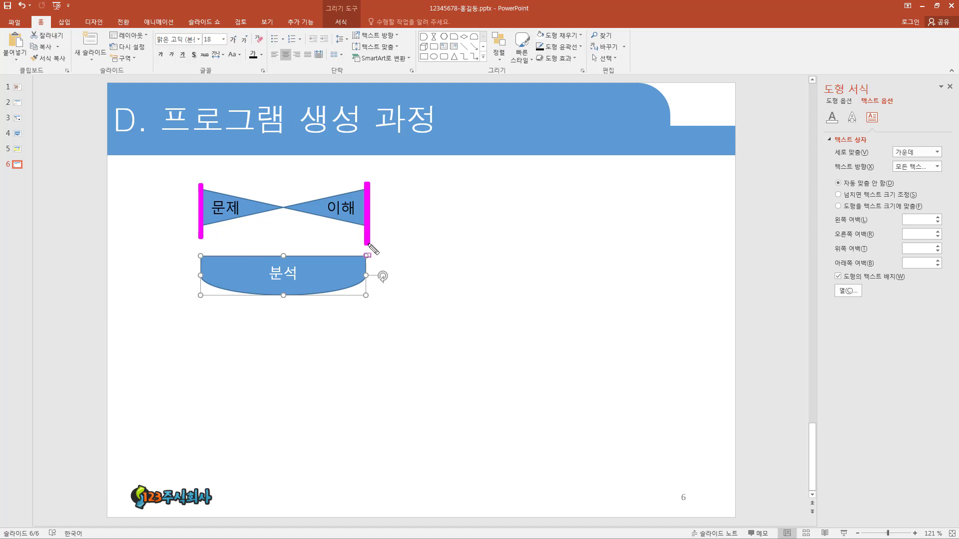
pyautogui.press('Escape')
# Move the "분석" shape up so that its flat edge slightly overlaps the bottom of the hourglass shape
pyautogui.moveTo(309, 256); pyautogui.dragTo(309, 226)
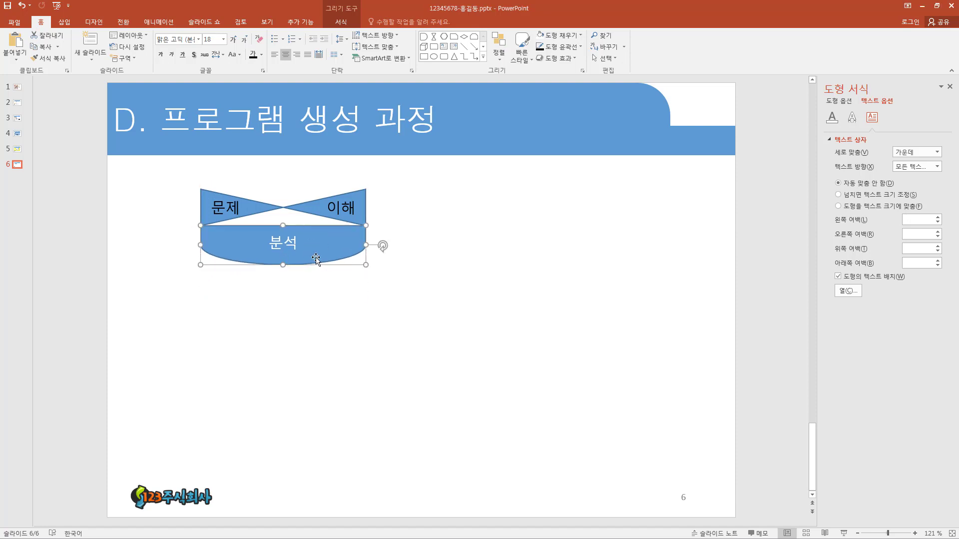
pyautogui.moveTo(316, 258); pyautogui.dragTo(316, 251)
# Switch to the exam sheet and examine the arrow drawn beneath "분석" on slide 6
pyautogui.hotkey('alt', 'Tab')
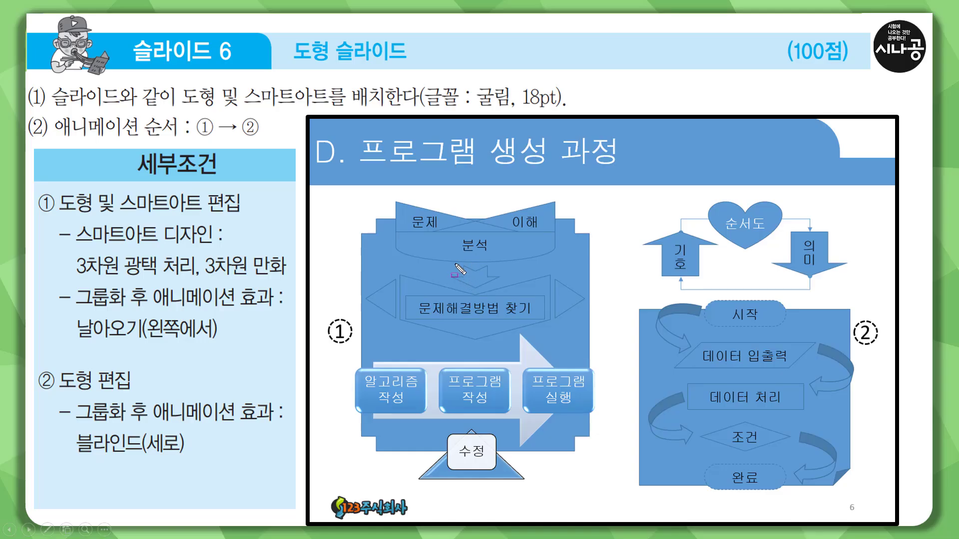
pyautogui.moveTo(457, 267)
pyautogui.mouseDown()
pyautogui.moveTo(469, 260)
pyautogui.moveTo(505, 287)
pyautogui.moveTo(451, 295)
pyautogui.mouseUp()
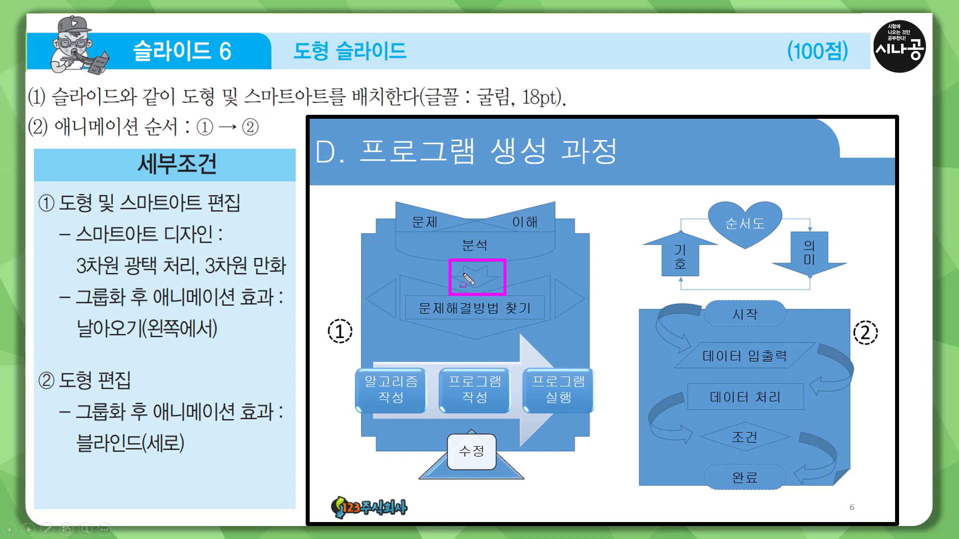
pyautogui.moveTo(464, 276); pyautogui.dragTo(462, 243)
pyautogui.moveTo(487, 274); pyautogui.dragTo(489, 244)
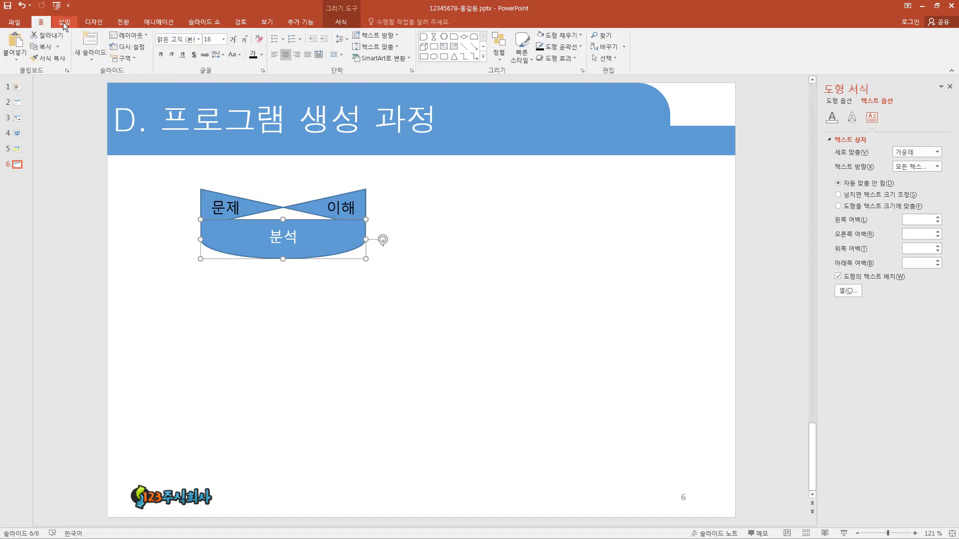
# Draw a Notched Right Arrow about 2.72 cm wide and 2.37 cm high below the "분석" shape and rotate it right by 90°
pyautogui.click(73, 23)
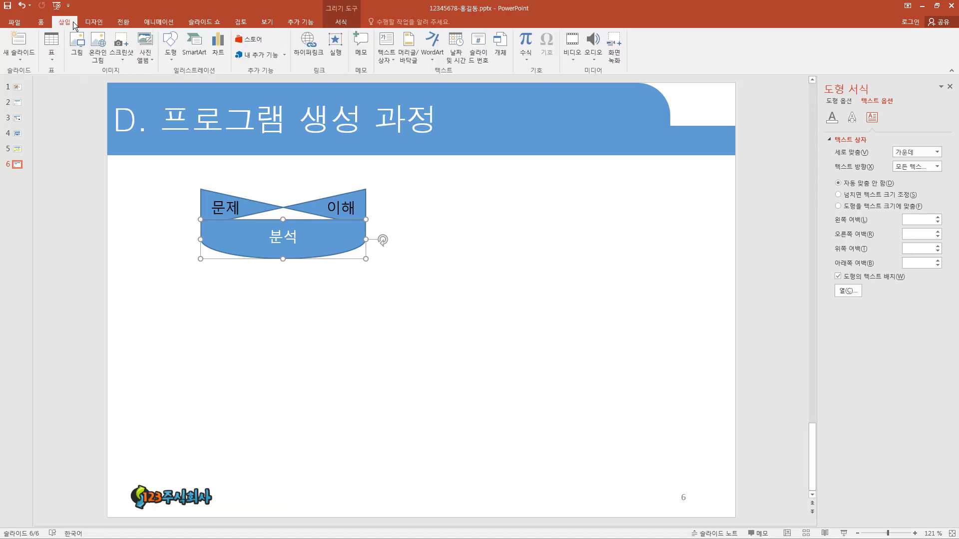
pyautogui.click(170, 47)
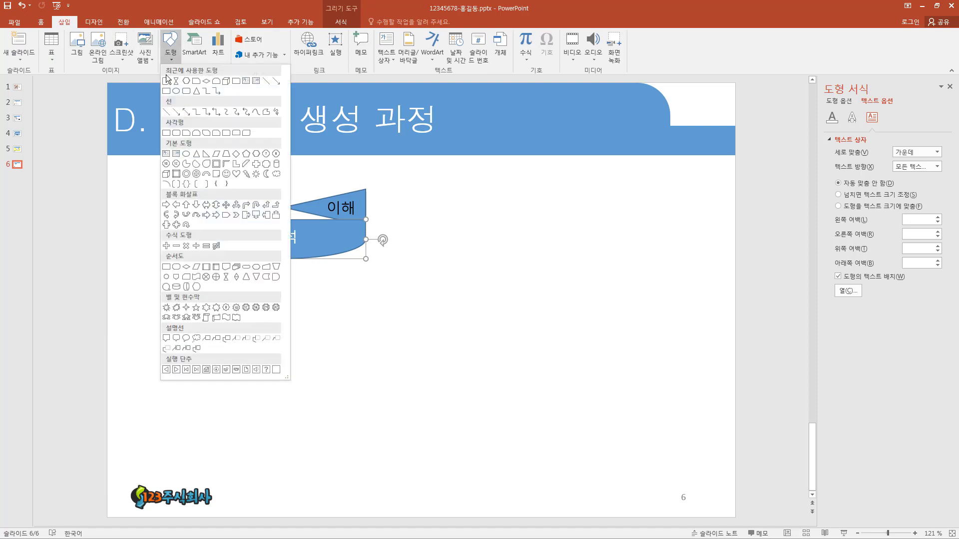
pyautogui.click(215, 217)
pyautogui.click(237, 316)
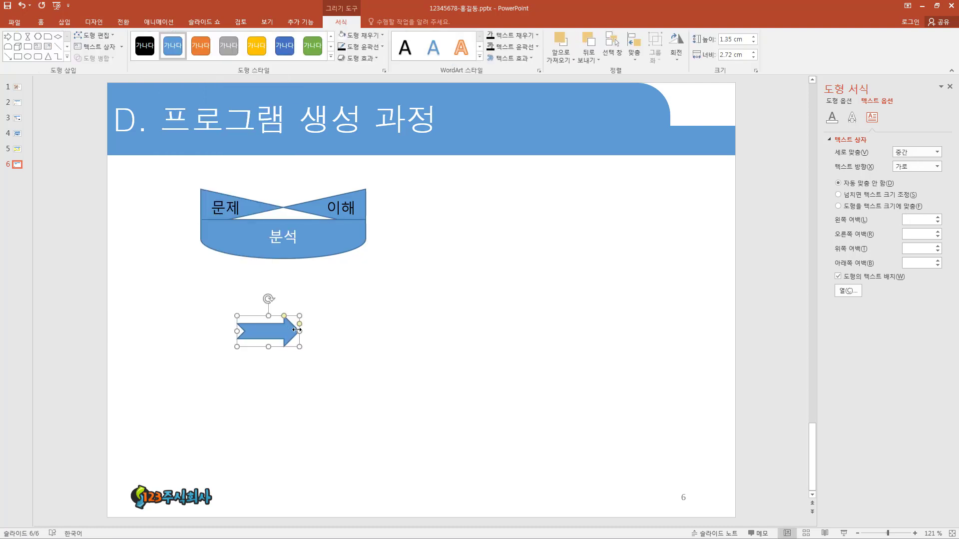
pyautogui.moveTo(269, 347); pyautogui.dragTo(268, 369)
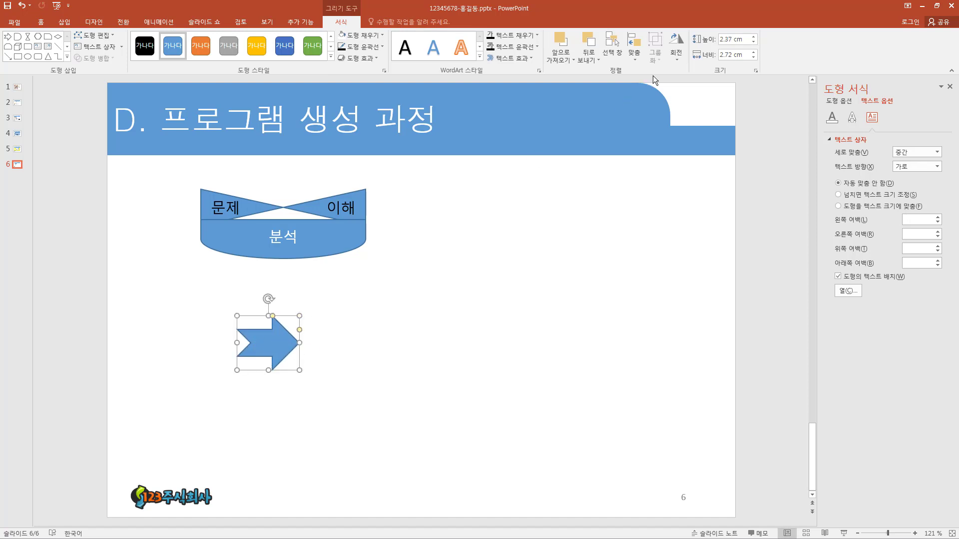
pyautogui.click(676, 47)
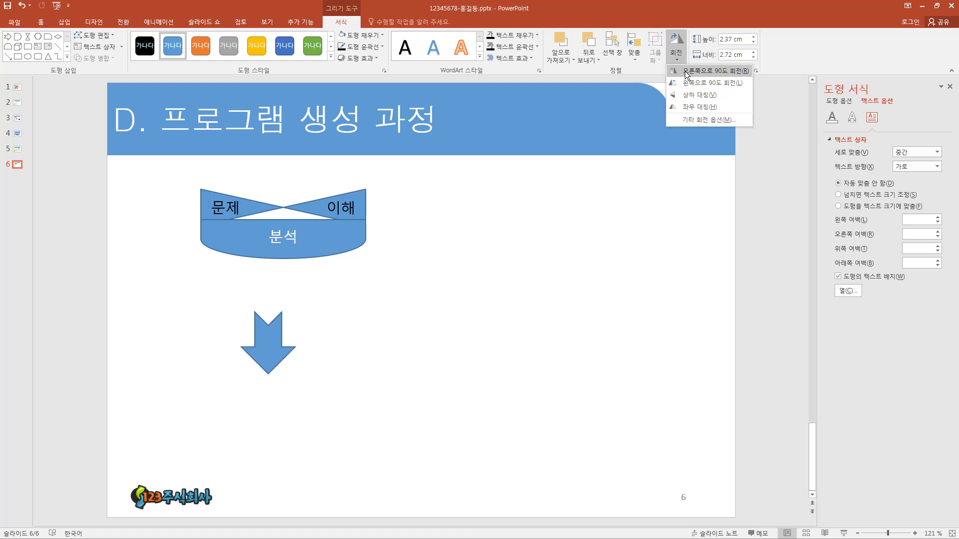
pyautogui.click(686, 74)
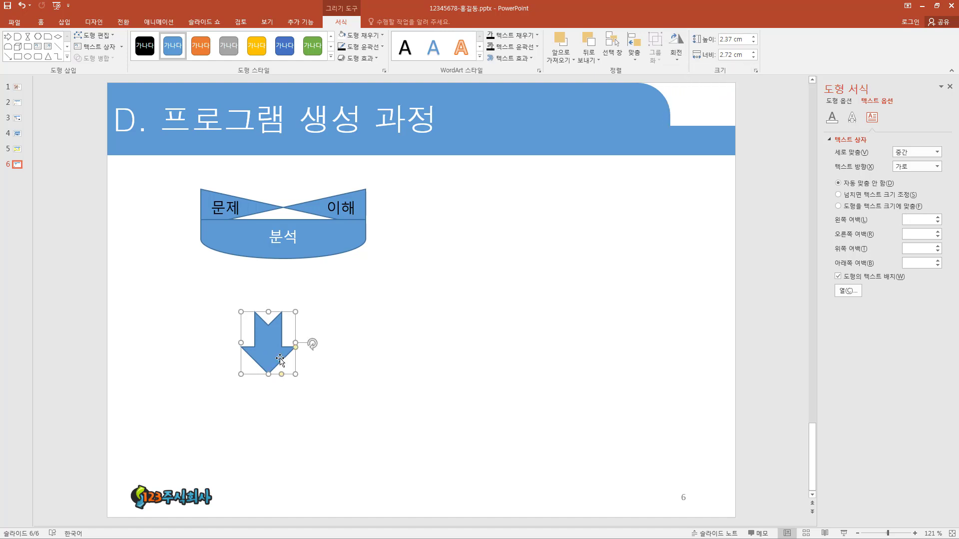
# Center the notched arrow just beneath the "분석" shape and shorten it vertically
pyautogui.moveTo(271, 334); pyautogui.dragTo(288, 290)
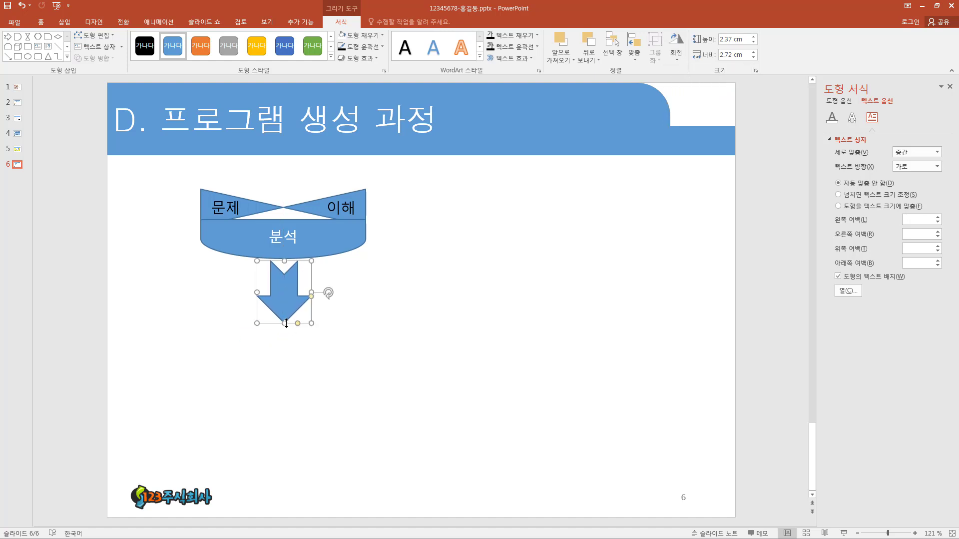
pyautogui.moveTo(286, 323); pyautogui.dragTo(291, 295)
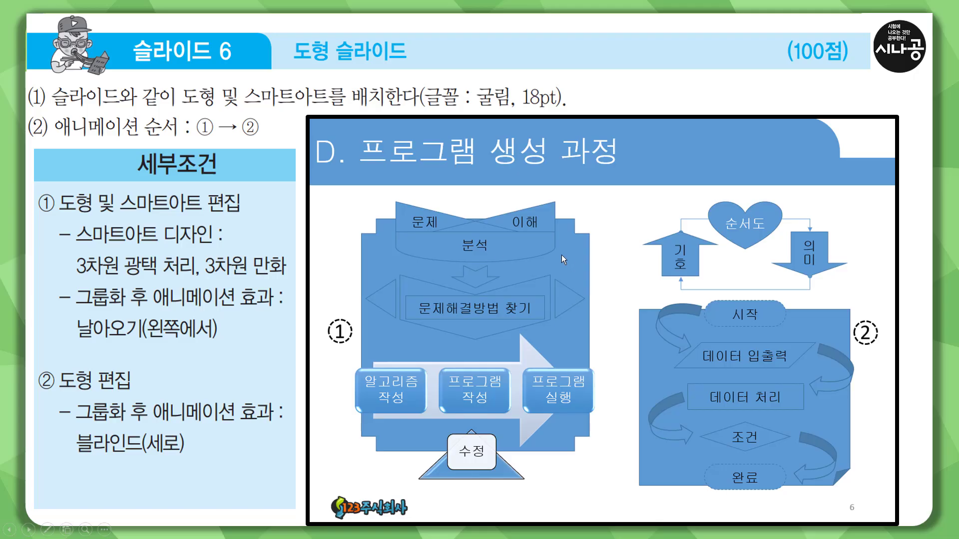
# Draw a Chevron block arrow about 4.62 cm wide and 3.66 cm high below the notched arrow and rotate it right by 90°
pyautogui.hotkey('ctrl', 'p')
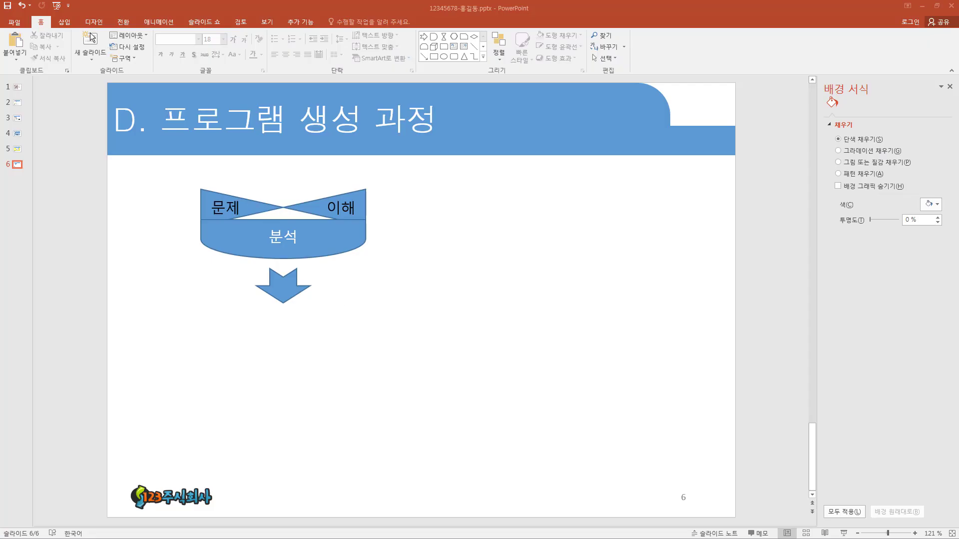
pyautogui.click(67, 21)
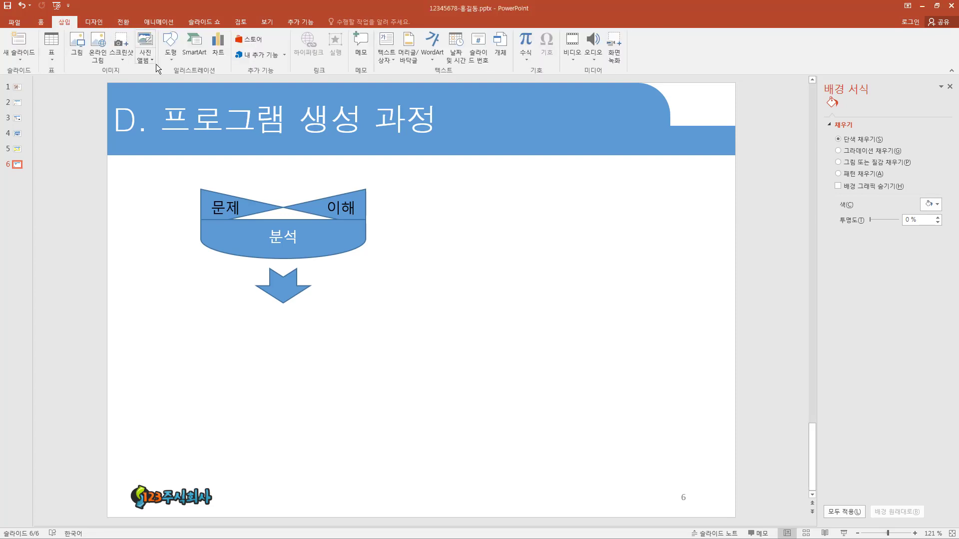
pyautogui.click(173, 59)
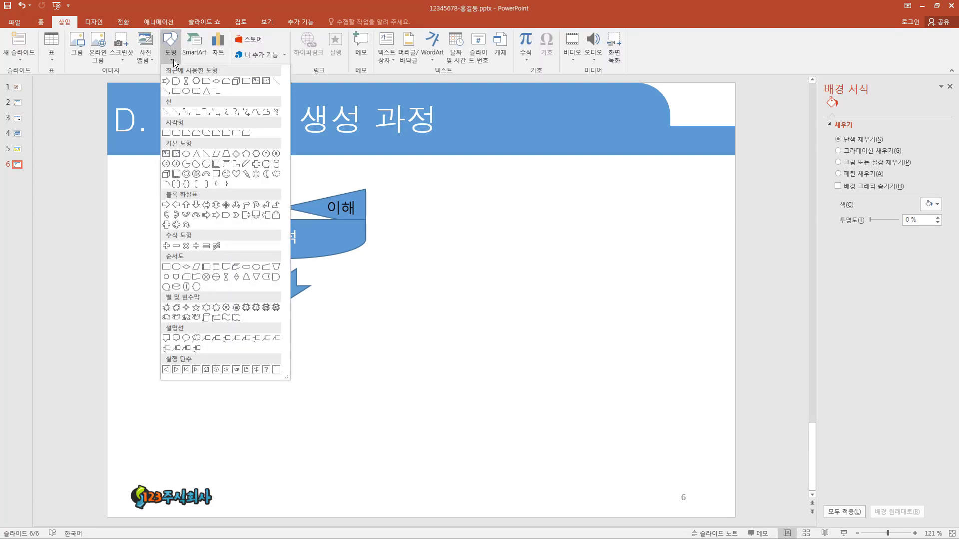
pyautogui.click(237, 216)
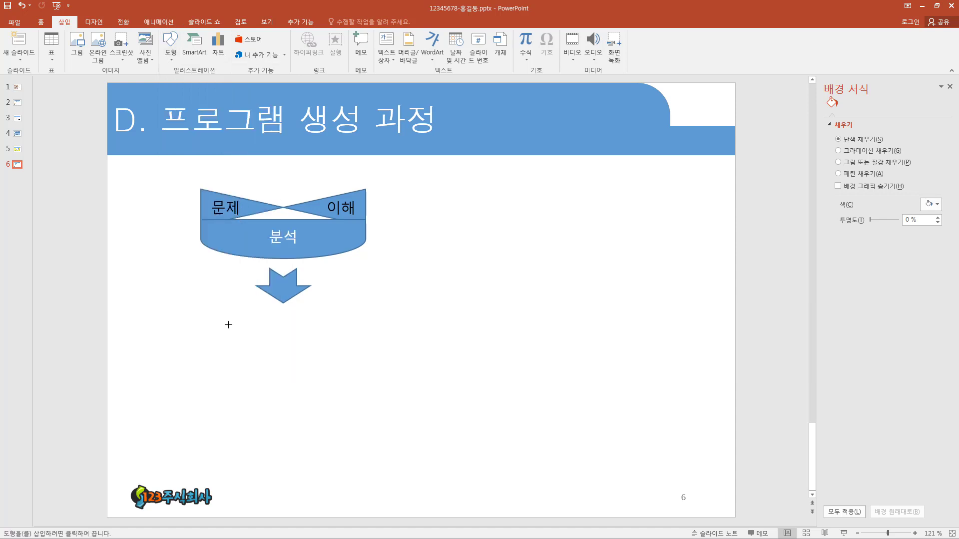
pyautogui.moveTo(200, 324); pyautogui.dragTo(306, 407)
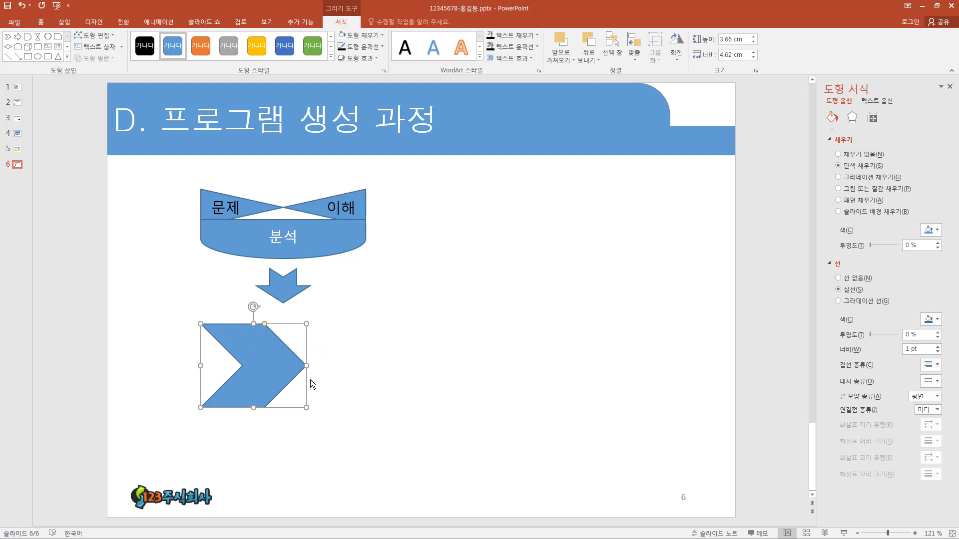
pyautogui.click(677, 55)
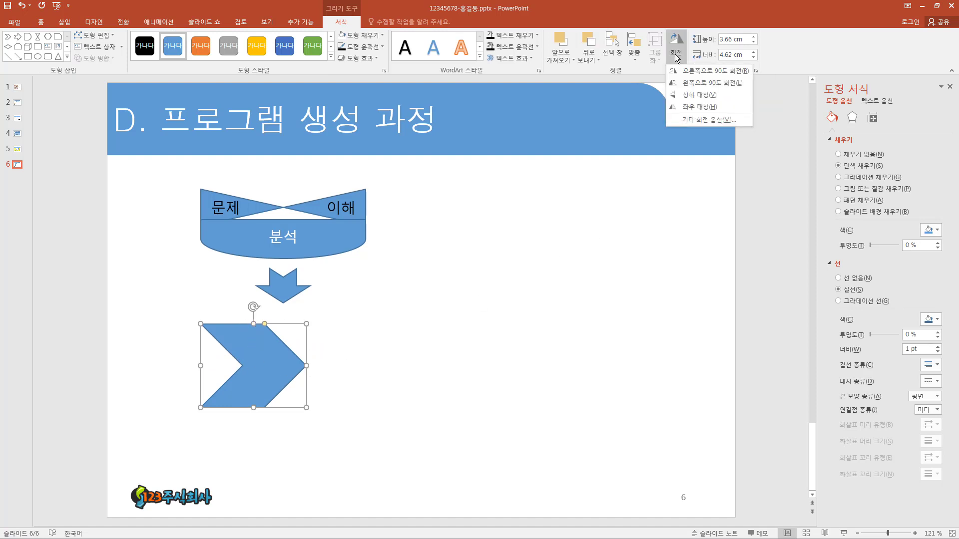
pyautogui.click(692, 74)
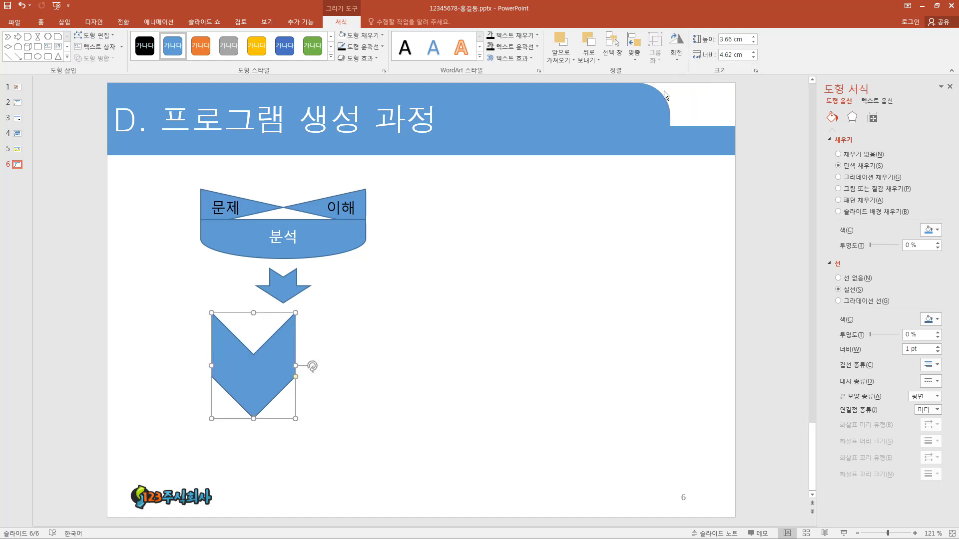
# Resize the rotated chevron to about 6.74 cm across and 3.81 cm tall and center it under the notched arrow
pyautogui.moveTo(296, 366); pyautogui.dragTo(366, 366)
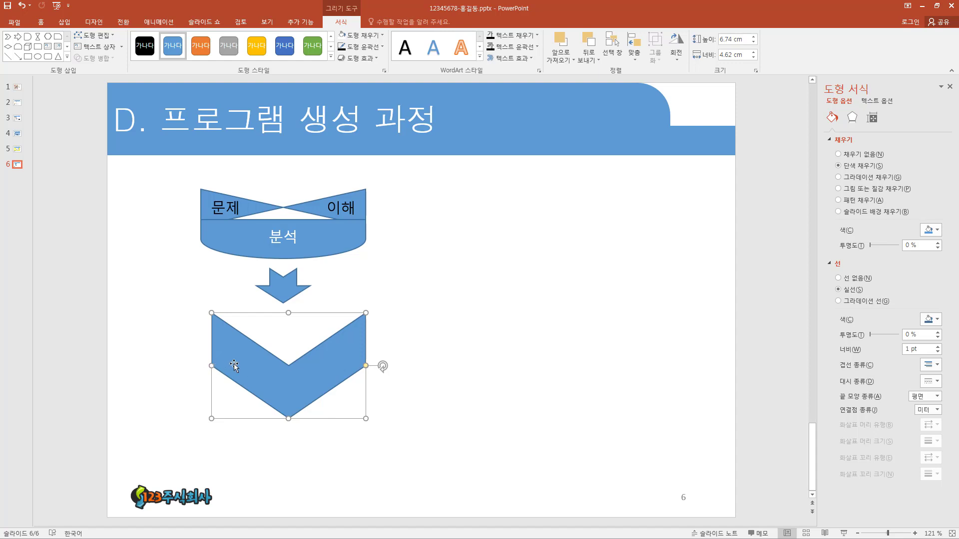
pyautogui.moveTo(290, 392); pyautogui.dragTo(285, 334)
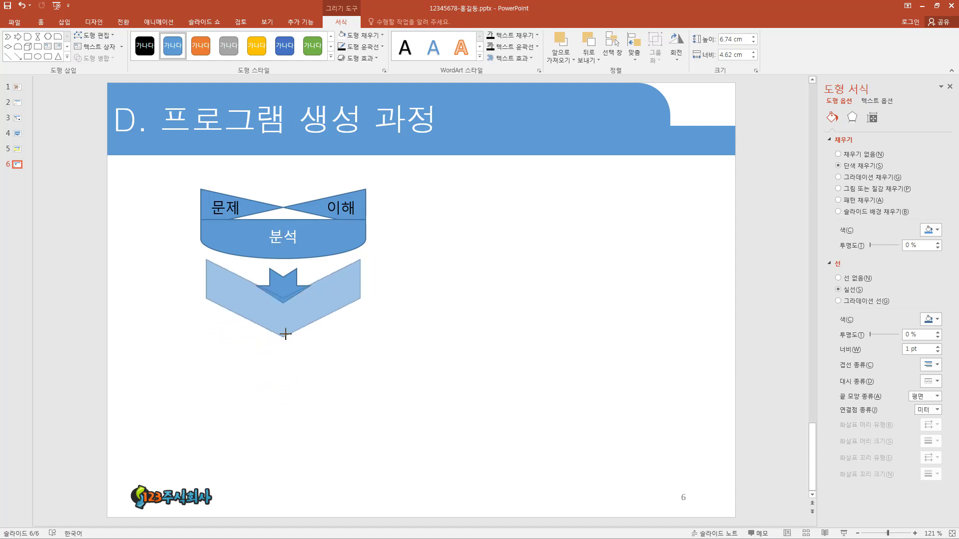
pyautogui.moveTo(305, 312); pyautogui.dragTo(305, 312)
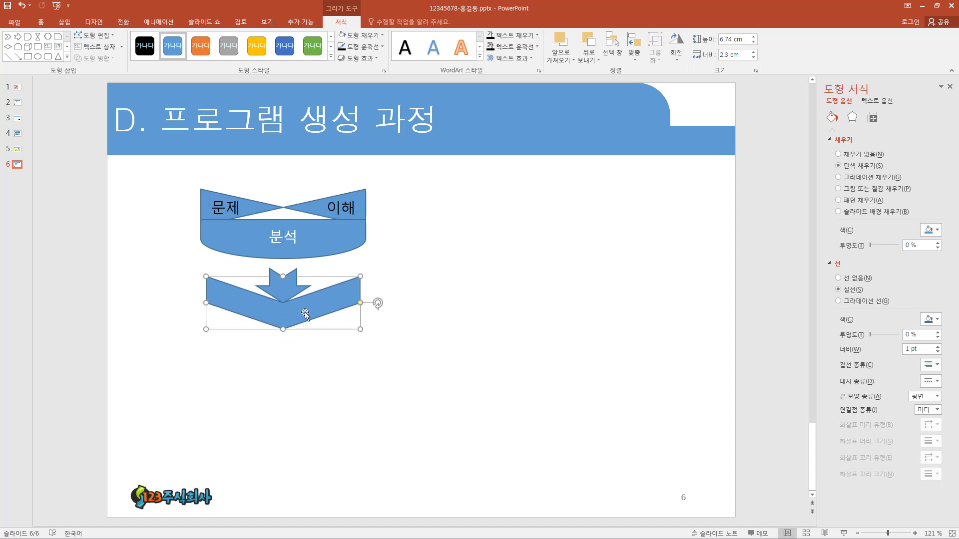
pyautogui.hotkey('ctrl', 'z')
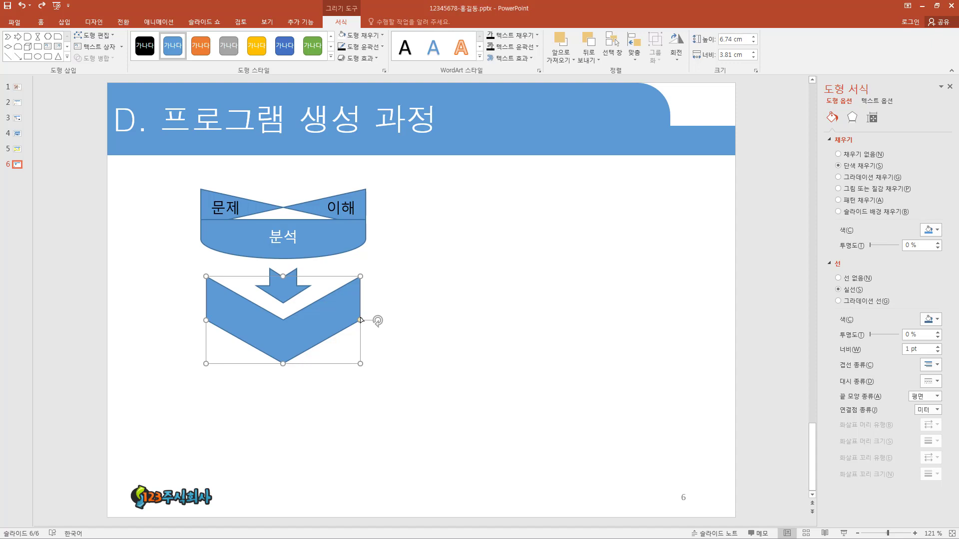
# Make the chevron's notch shallower with its adjustment handle and move the shape slightly down
pyautogui.moveTo(360, 320); pyautogui.dragTo(366, 335)
pyautogui.moveTo(337, 323); pyautogui.dragTo(333, 335)
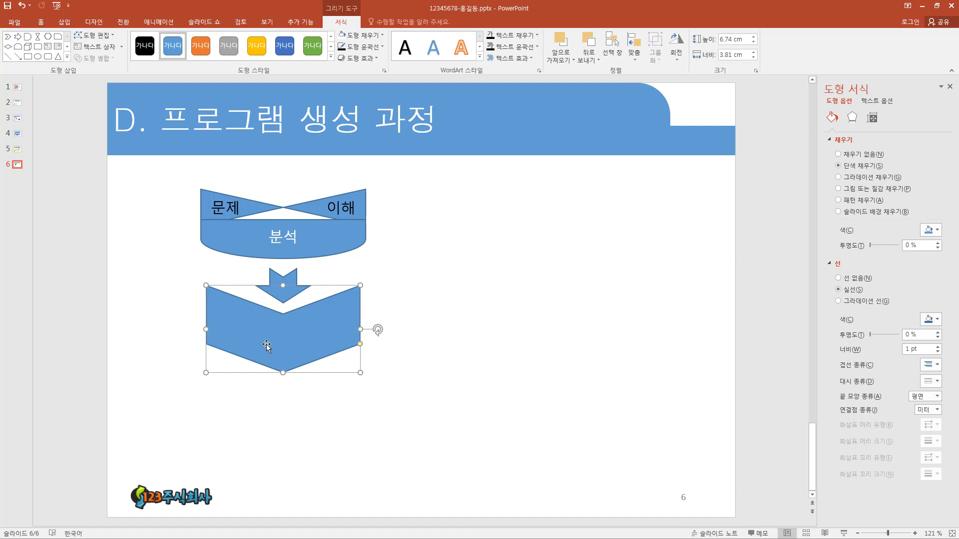
# Draw a rectangle about 6.04 cm wide across the chevron, enter "문제해결방법 찾기" in it, and fit it just below the notch
pyautogui.click(36, 58)
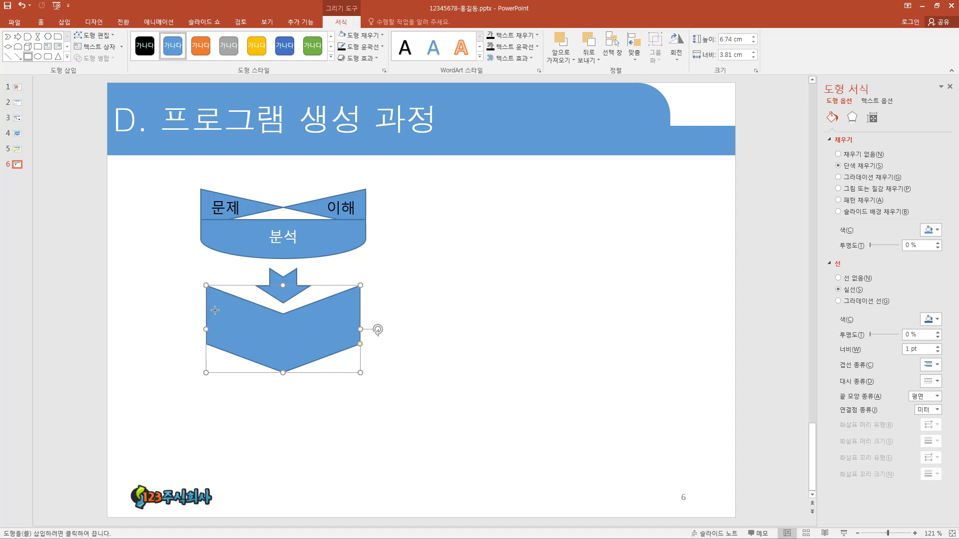
pyautogui.moveTo(215, 310)
pyautogui.mouseDown()
pyautogui.moveTo(227, 330)
pyautogui.moveTo(310, 345)
pyautogui.moveTo(353, 339)
pyautogui.mouseUp()
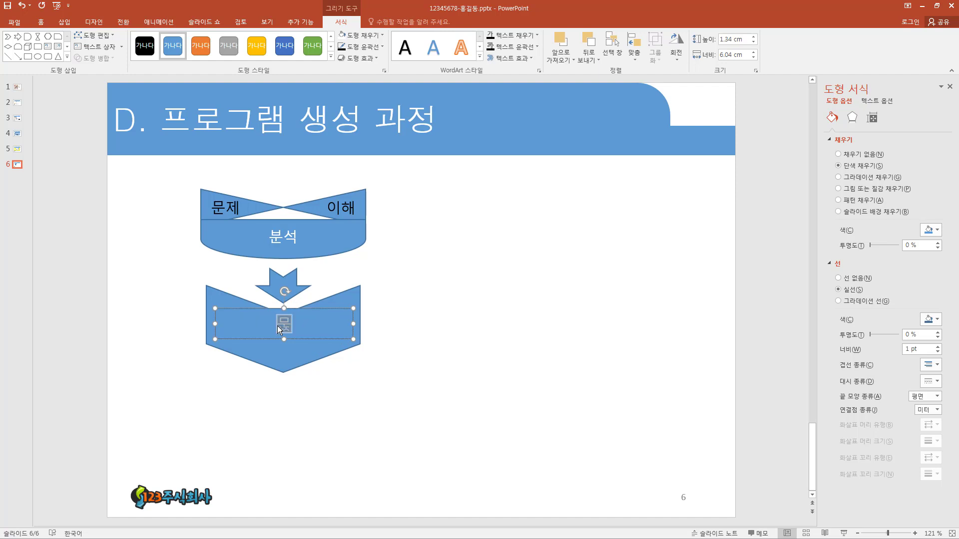
pyautogui.write('문제해결방법 찾기')
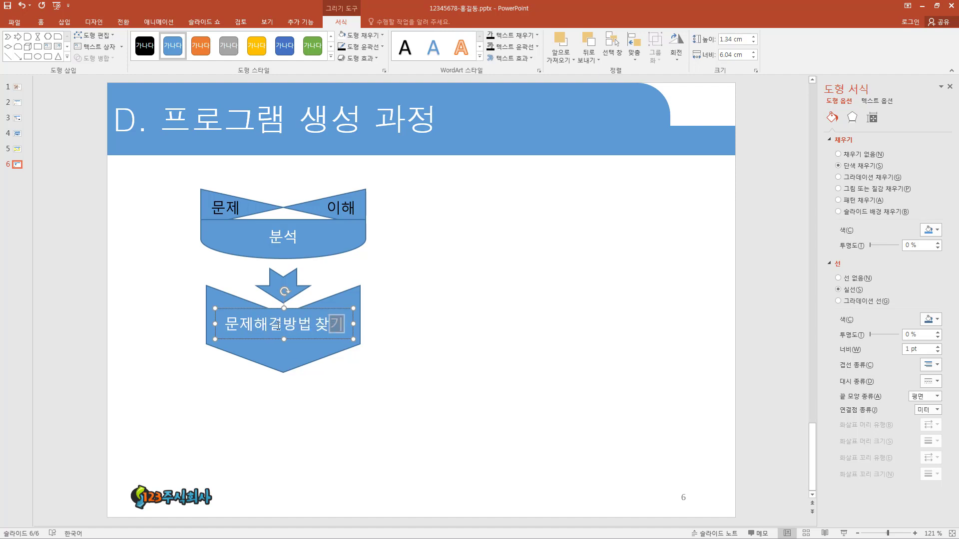
pyautogui.moveTo(284, 310); pyautogui.dragTo(299, 341)
pyautogui.click(249, 344)
pyautogui.hotkey('ctrl', '2')
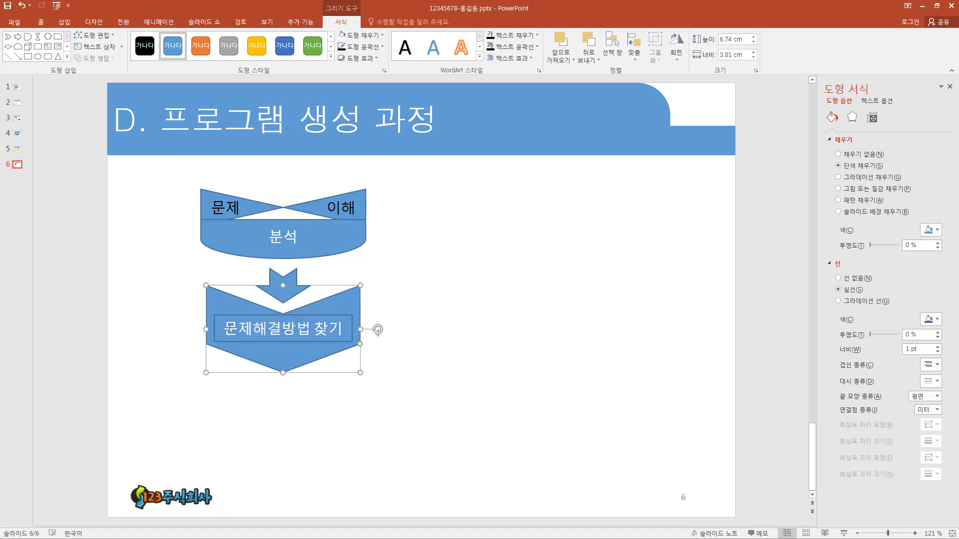
pyautogui.moveTo(216, 314); pyautogui.dragTo(349, 341)
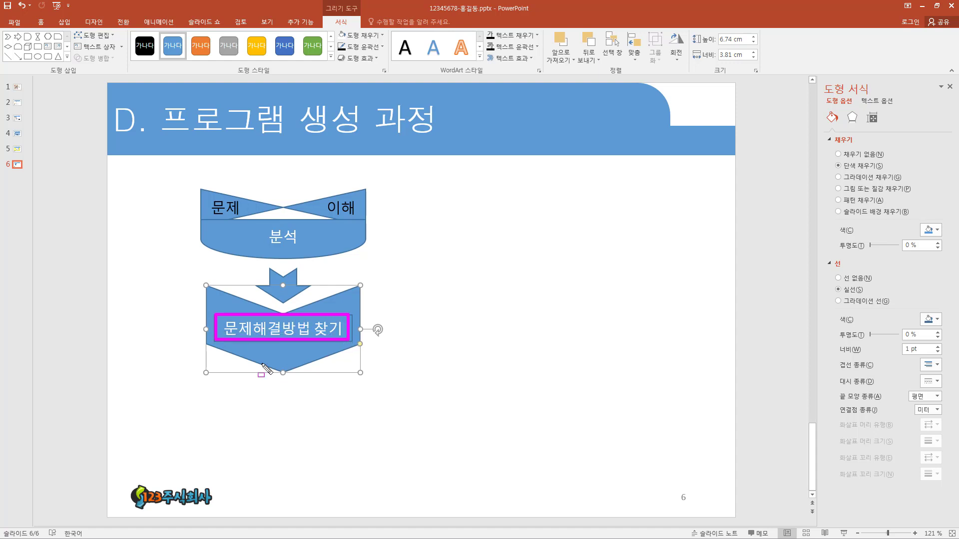
pyautogui.moveTo(205, 344)
pyautogui.mouseDown()
pyautogui.moveTo(265, 378)
pyautogui.moveTo(252, 360)
pyautogui.moveTo(357, 373)
pyautogui.mouseUp()
pyautogui.press('Escape')
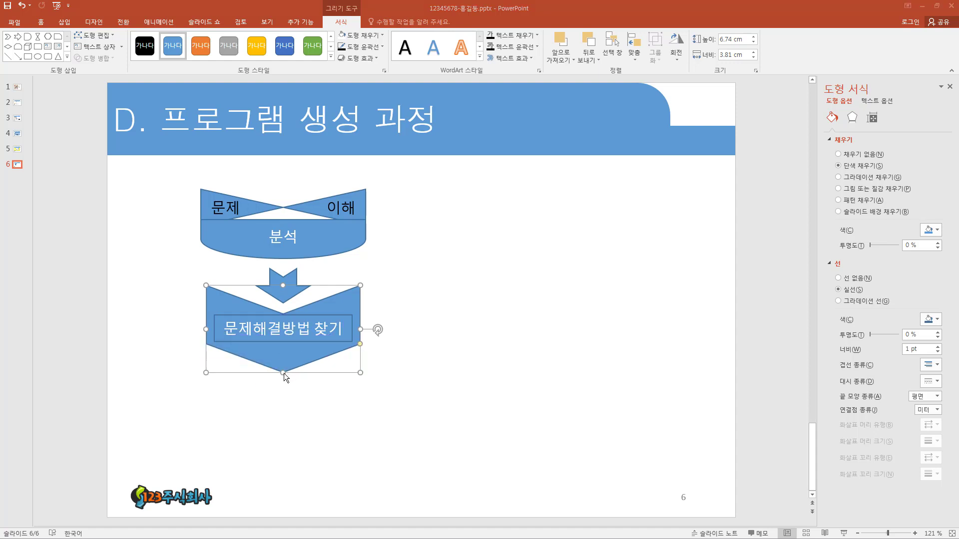
# Shorten the chevron slightly and move the notched arrow, chevron and text rectangle together slightly up
pyautogui.click(267, 383)
pyautogui.hotkey('ctrl', '2')
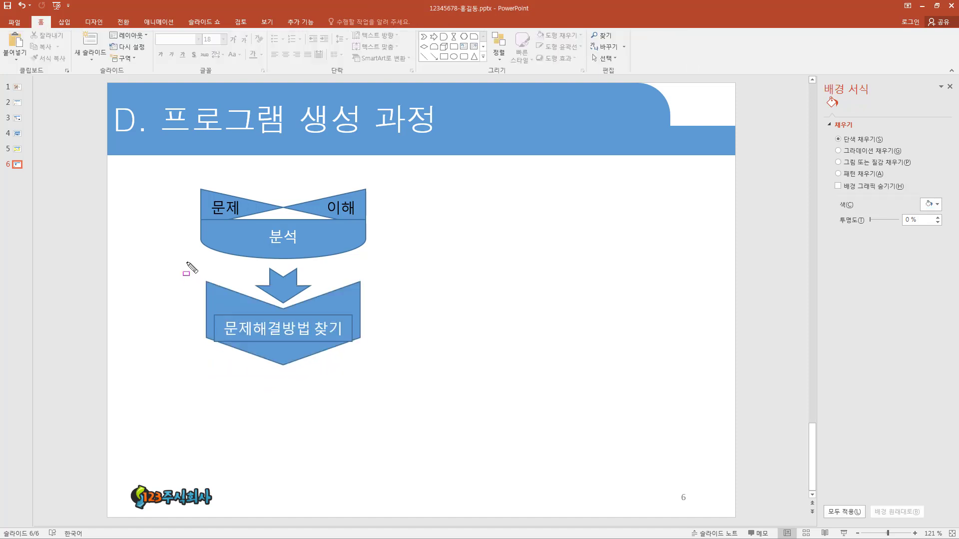
pyautogui.moveTo(185, 261); pyautogui.dragTo(394, 381)
pyautogui.press('Escape')
pyautogui.click(283, 288)
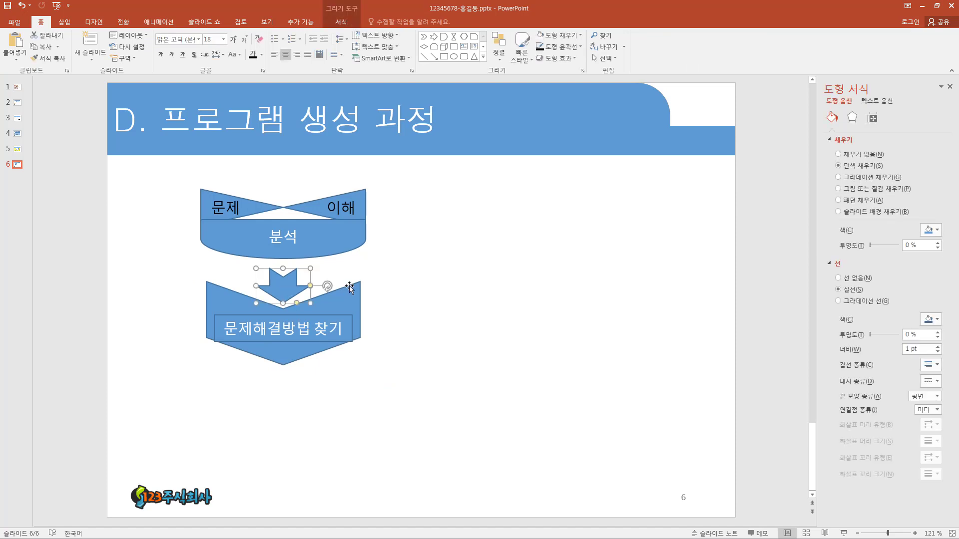
pyautogui.keyDown('shift'); pyautogui.click(352, 298); pyautogui.keyUp('shift')
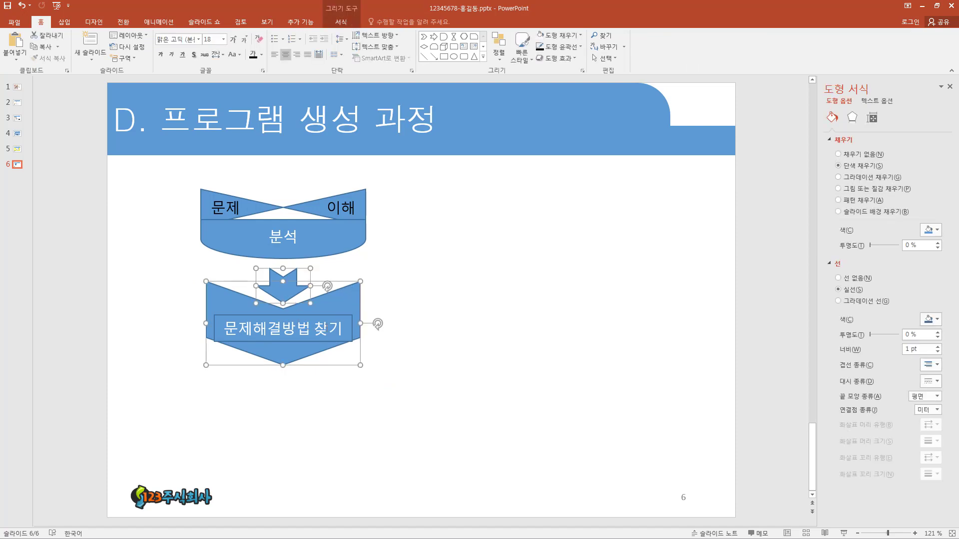
pyautogui.keyDown('shift'); pyautogui.click(327, 327); pyautogui.keyUp('shift')
pyautogui.moveTo(324, 318); pyautogui.dragTo(325, 314)
pyautogui.click(414, 319)
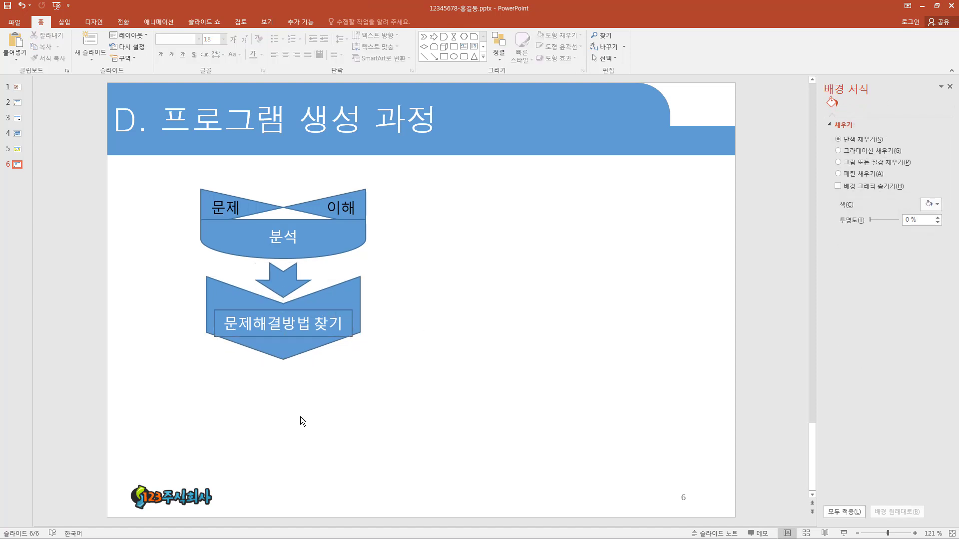
# Check the triangles beside the chevron in the exam reference and draw an isosceles triangle about 2.95 cm wide and 2.54 cm high
pyautogui.hotkey('alt', 'Tab')
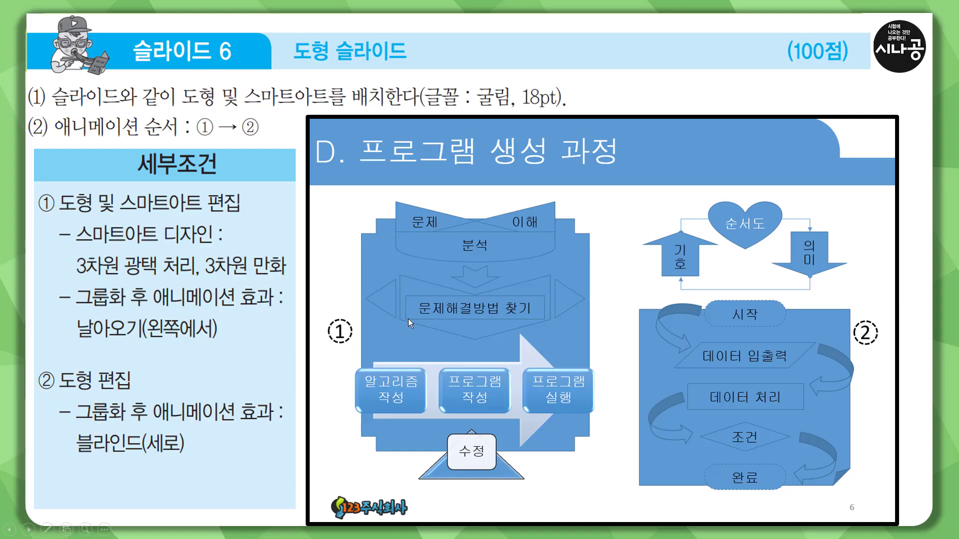
pyautogui.moveTo(366, 271); pyautogui.dragTo(398, 330)
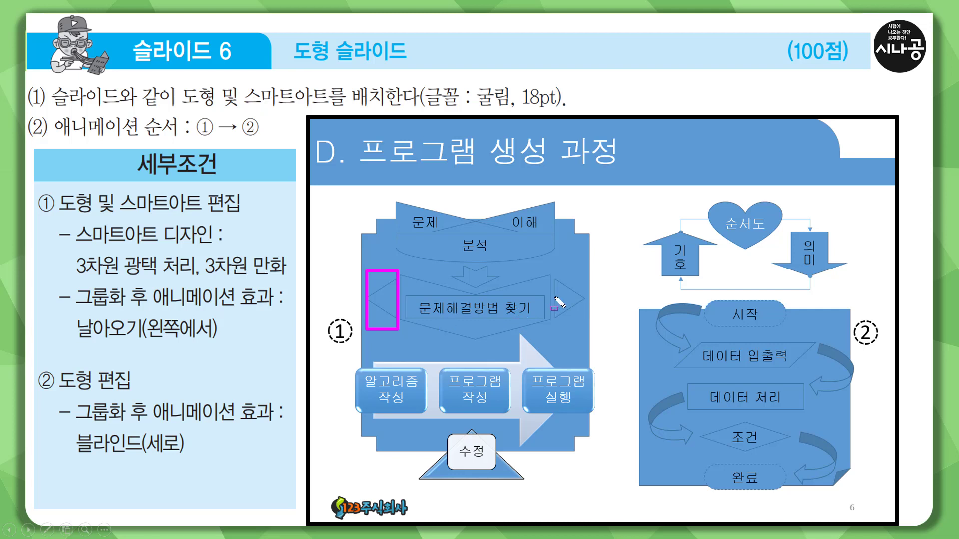
pyautogui.moveTo(549, 272); pyautogui.dragTo(585, 330)
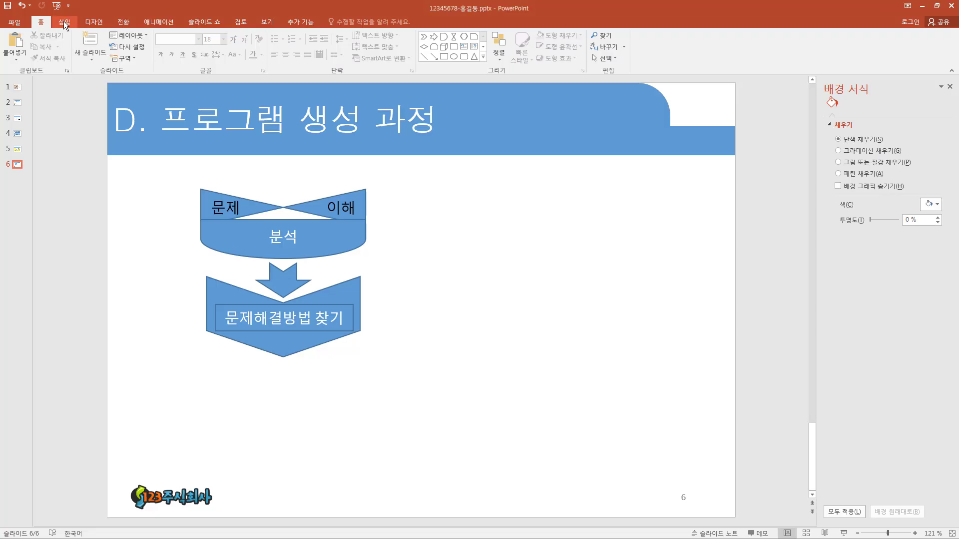
pyautogui.click(64, 22)
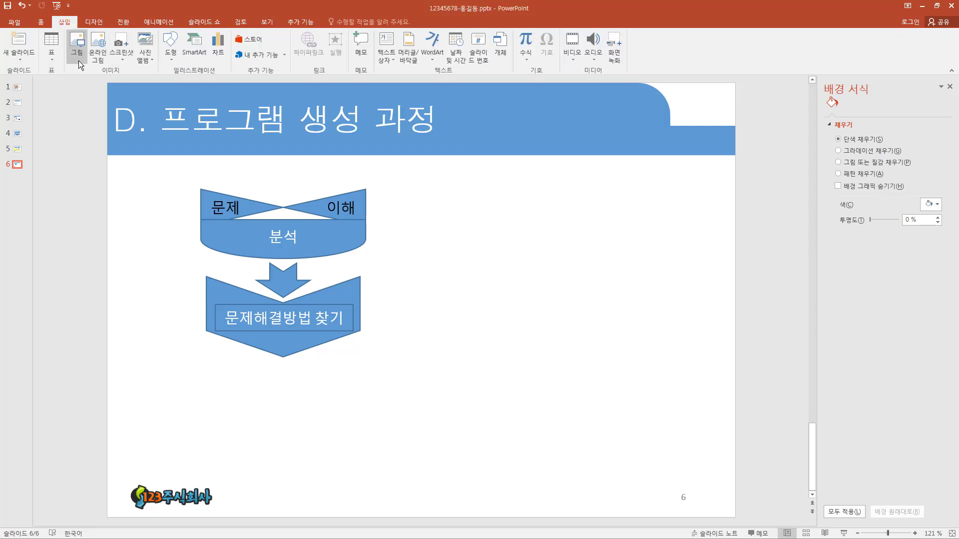
pyautogui.click(171, 56)
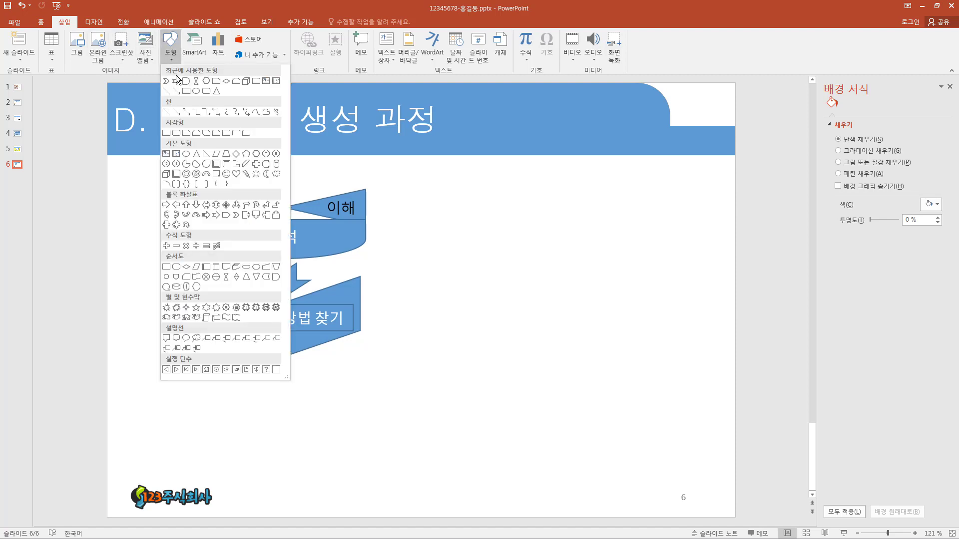
pyautogui.click(204, 163)
pyautogui.moveTo(181, 385); pyautogui.dragTo(249, 443)
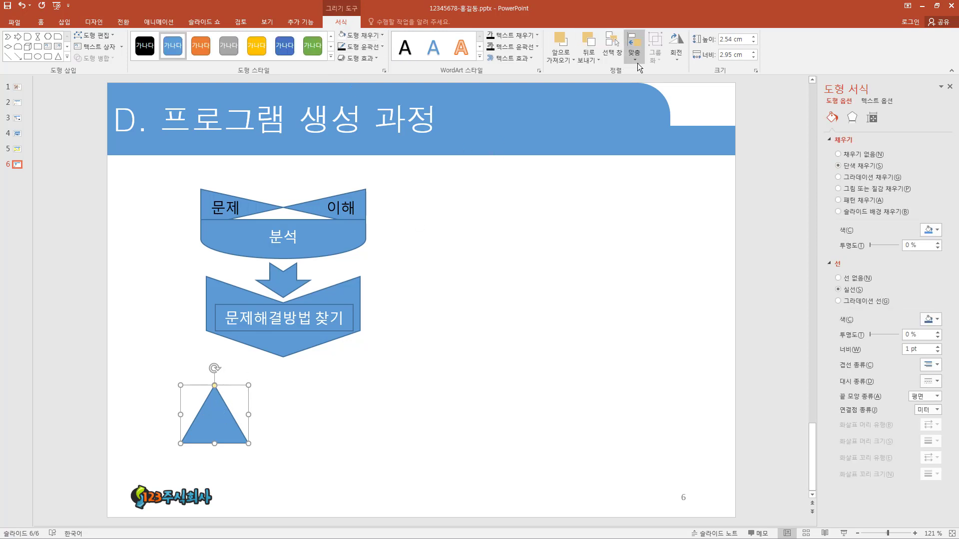
# Rotate the triangle left by 90° and place it just beside the chevron's left edge
pyautogui.click(676, 61)
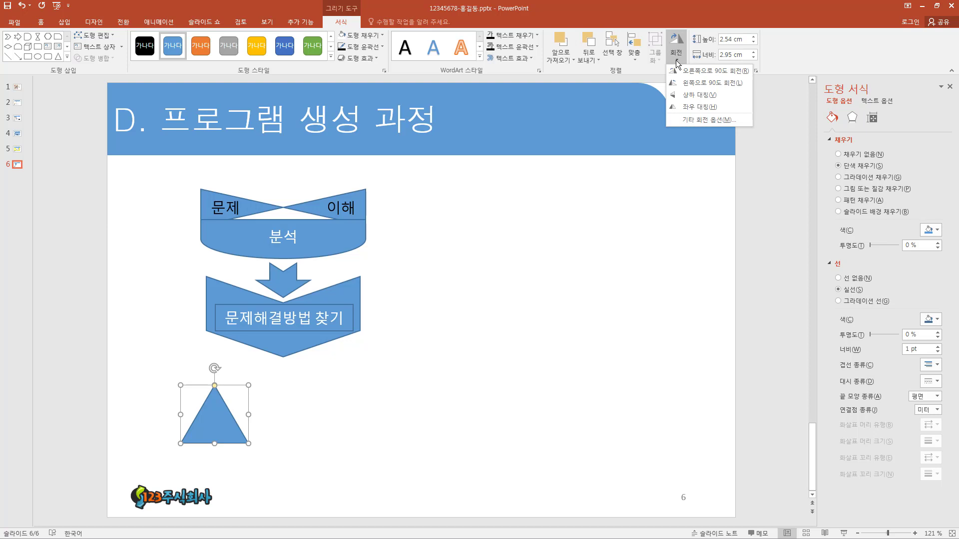
pyautogui.click(692, 89)
pyautogui.moveTo(222, 408); pyautogui.dragTo(181, 311)
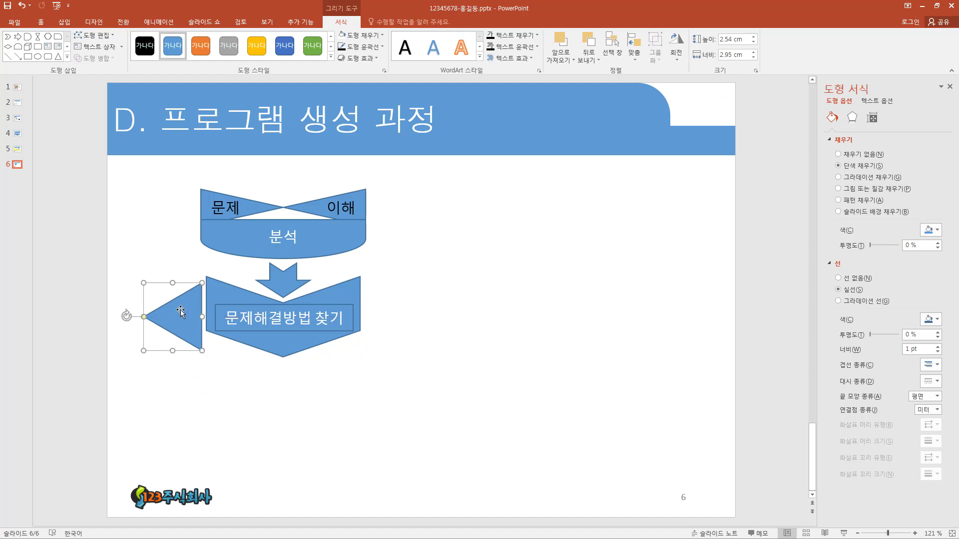
# Shrink the triangle to about 1.93 by 1.66 cm and place a horizontally flipped copy on the chevron's right side
pyautogui.moveTo(144, 351); pyautogui.dragTo(395, 311)
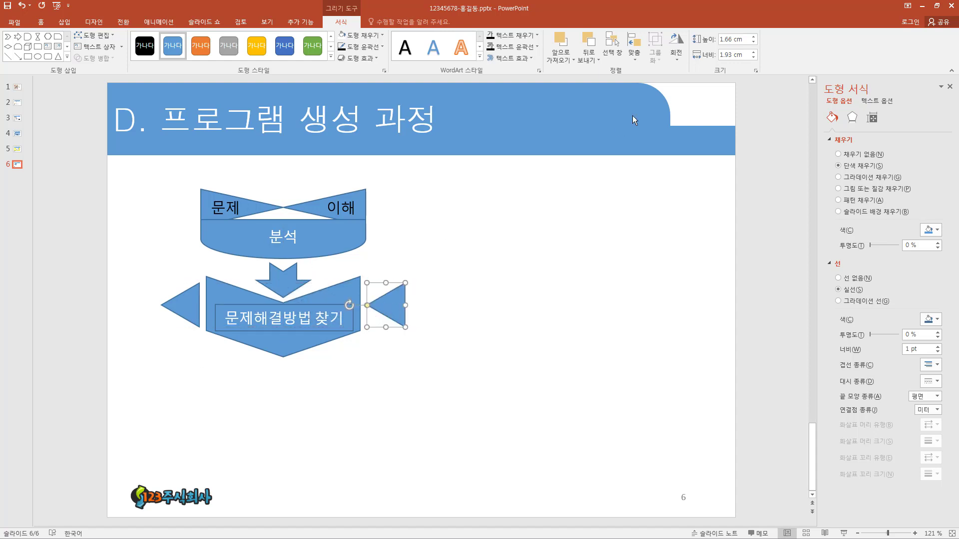
pyautogui.click(676, 47)
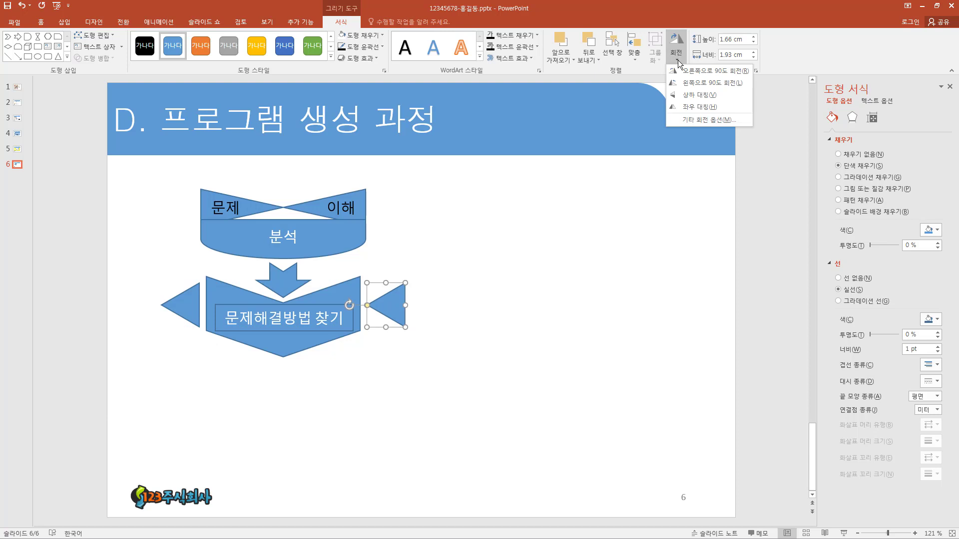
pyautogui.click(691, 107)
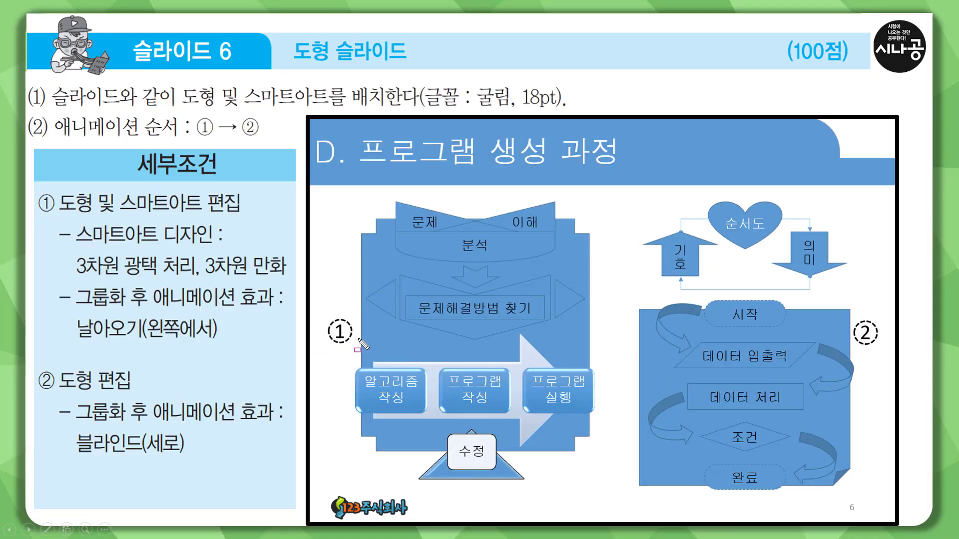
# Insert a SmartArt graphic with the "연속 블록 프로세스형" layout, matching the arrow diagram in the exam reference
pyautogui.moveTo(353, 336); pyautogui.dragTo(598, 435)
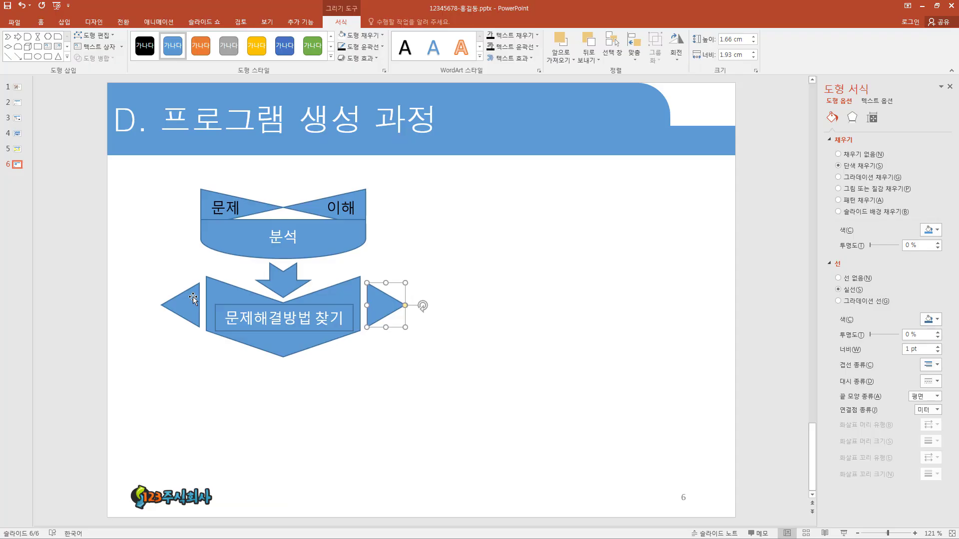
pyautogui.click(67, 23)
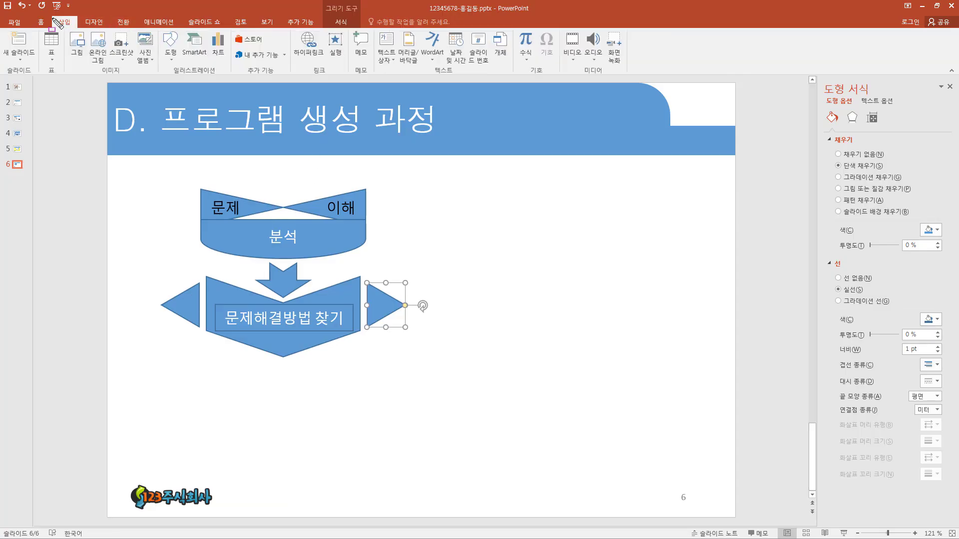
pyautogui.moveTo(51, 17); pyautogui.dragTo(77, 29)
pyautogui.moveTo(178, 28); pyautogui.dragTo(211, 60)
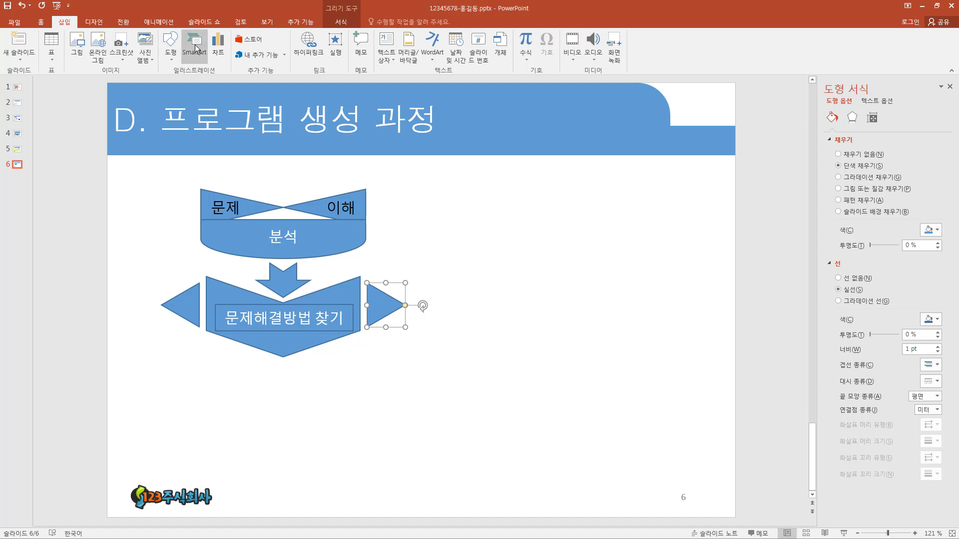
pyautogui.click(194, 46)
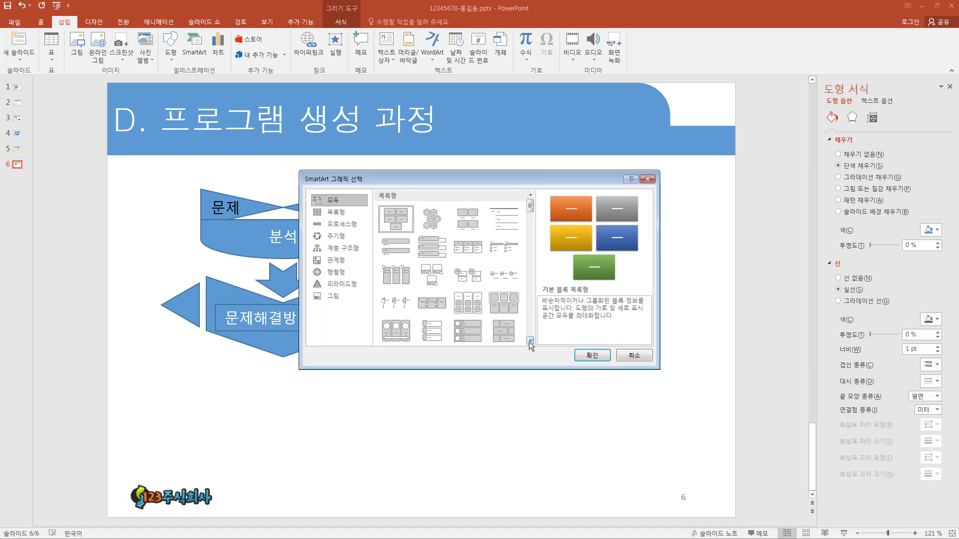
pyautogui.scroll(-3, 487, 313)
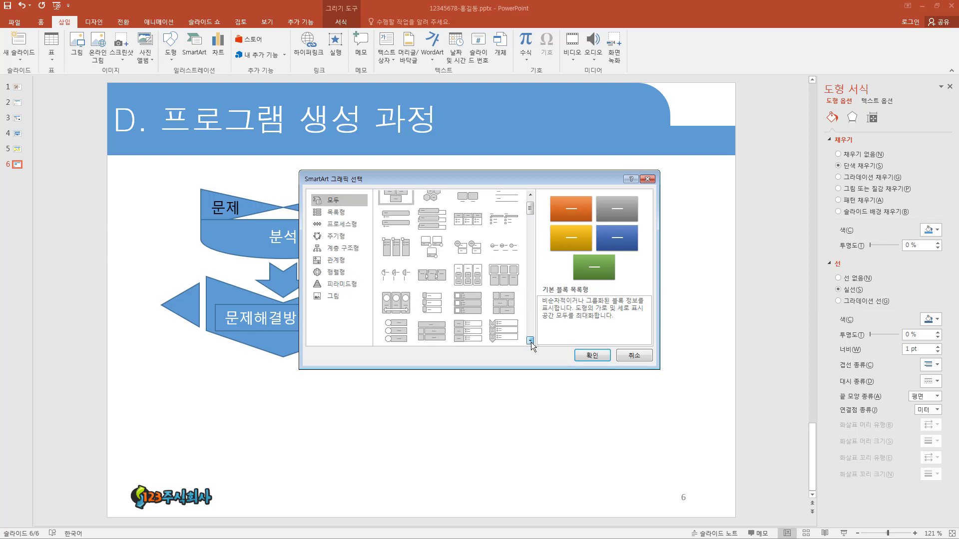
pyautogui.scroll(-3, 486, 312)
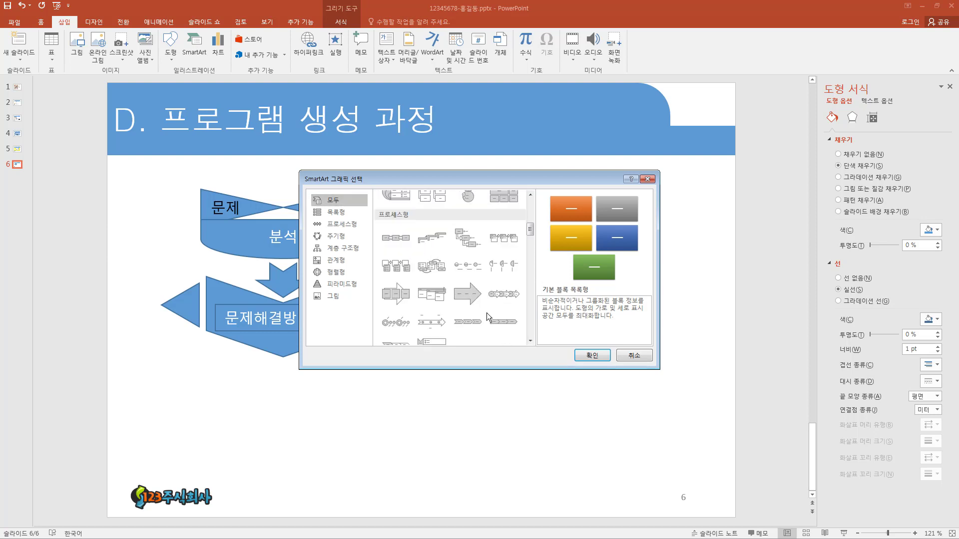
pyautogui.scroll(6, 480, 309)
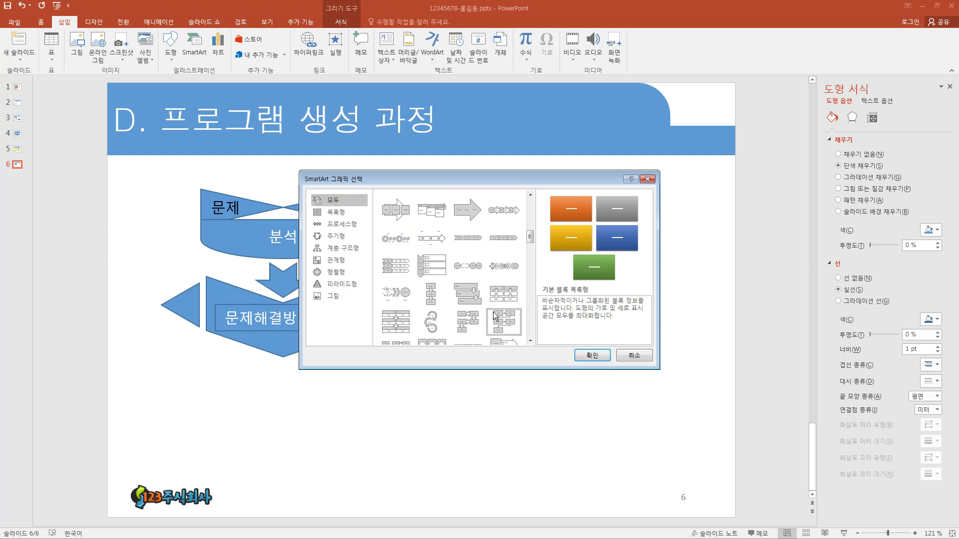
pyautogui.scroll(-6, 404, 287)
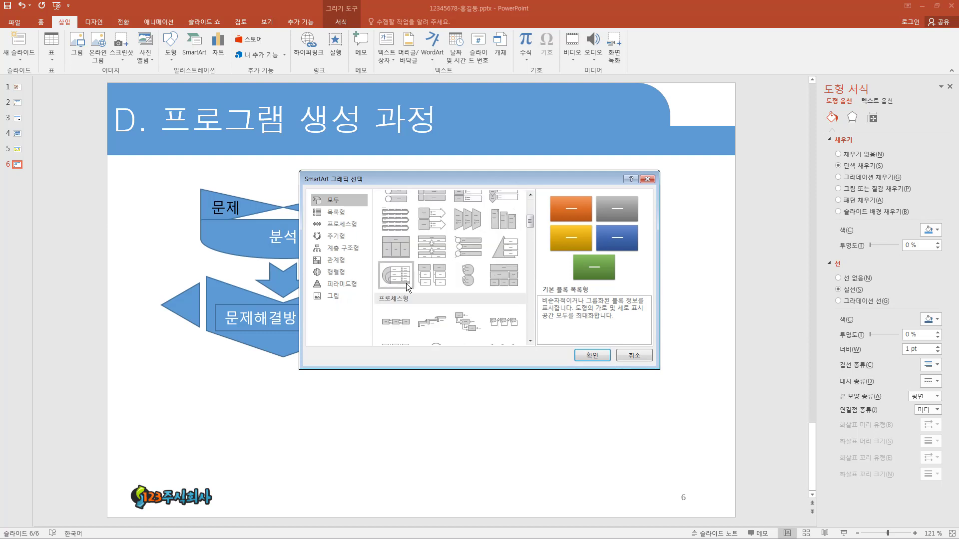
pyautogui.click(400, 298)
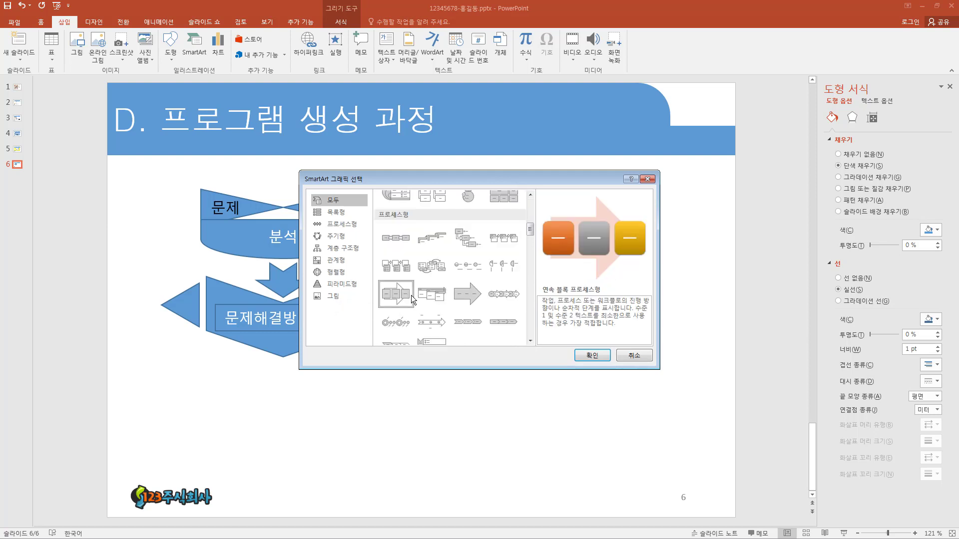
pyautogui.click(591, 353)
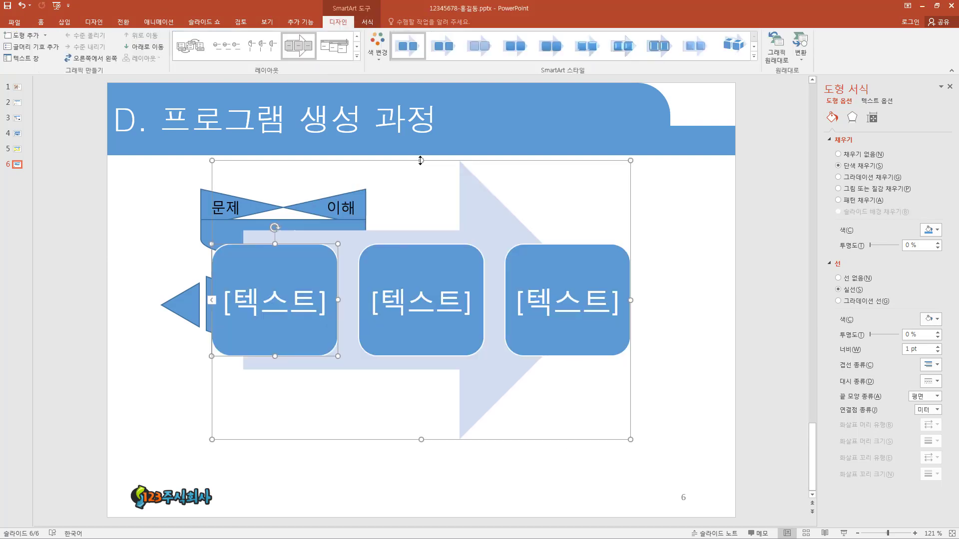
# Reduce the SmartArt's height and width to about the span of the two triangles and move it below the chevron's text rectangle
pyautogui.moveTo(420, 160); pyautogui.dragTo(420, 283)
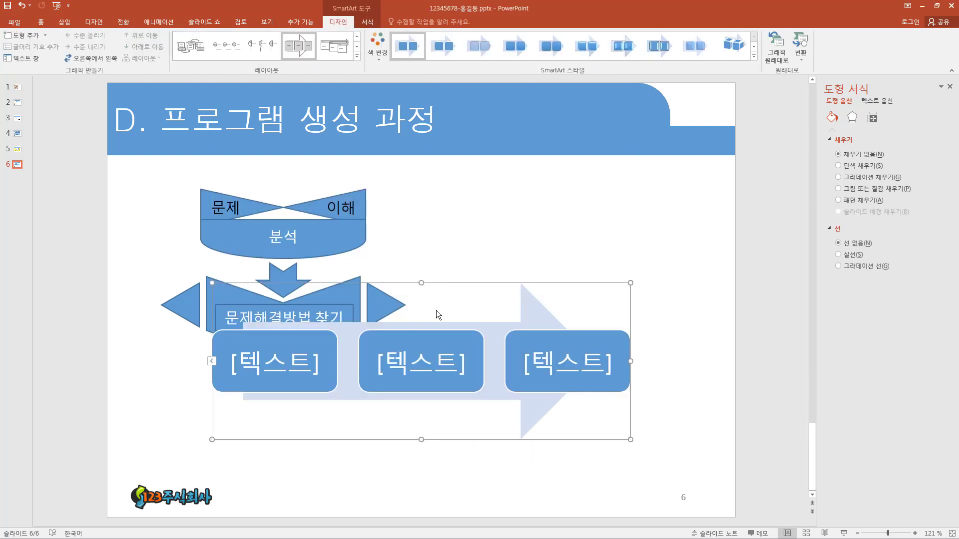
pyautogui.moveTo(630, 361); pyautogui.dragTo(451, 364)
pyautogui.moveTo(435, 287); pyautogui.dragTo(381, 334)
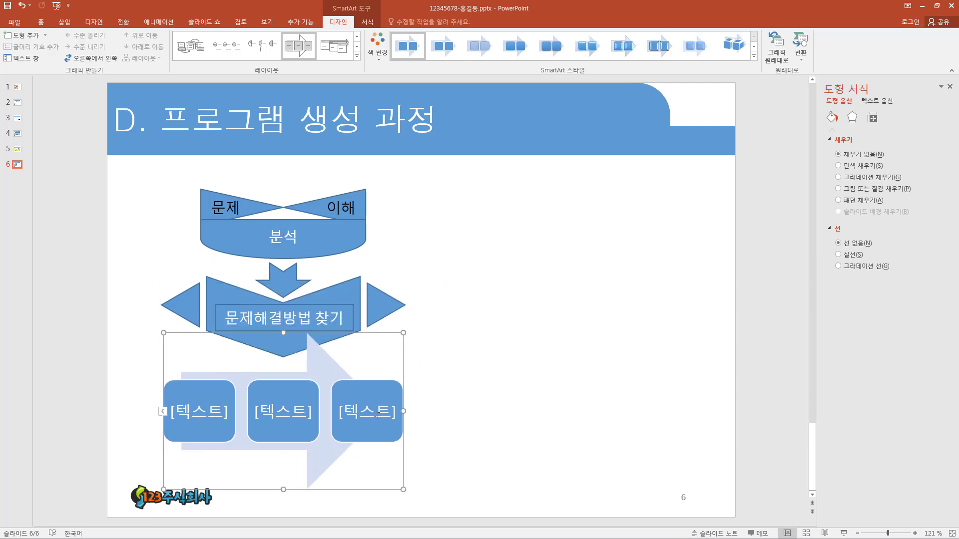
pyautogui.click(187, 414)
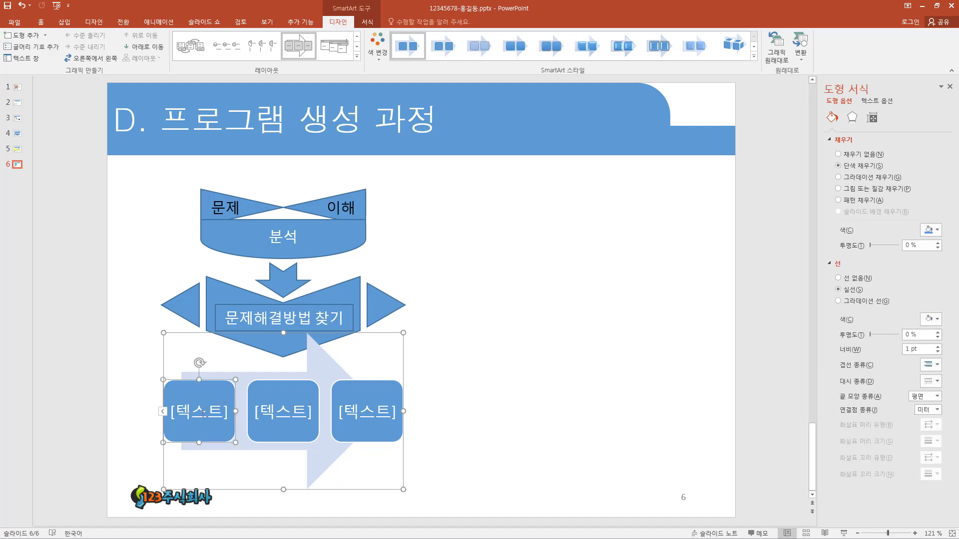
pyautogui.click(202, 414)
pyautogui.hotkey('ctrl', 'z')
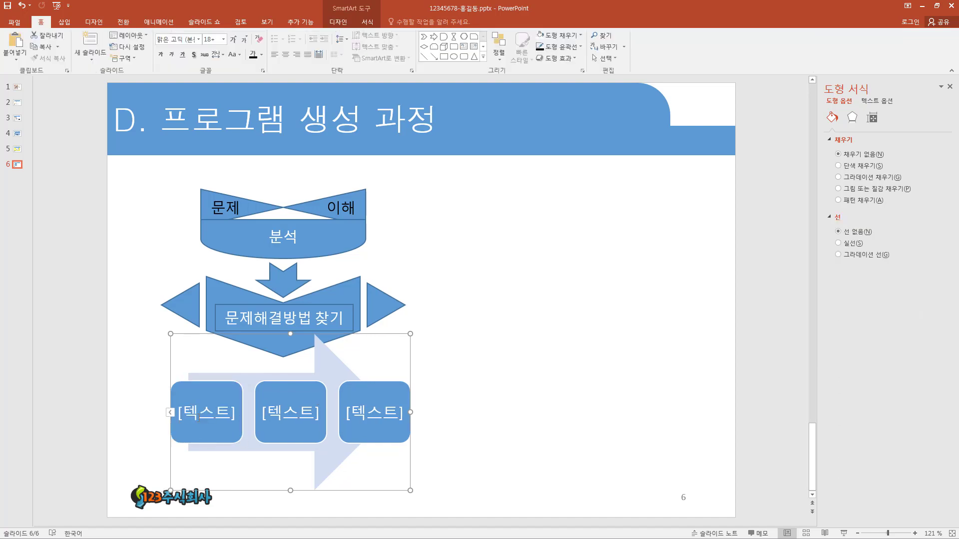
# Fill the SmartArt's first block with the text "알고리즘" and "작성" on two lines
pyautogui.click(215, 413)
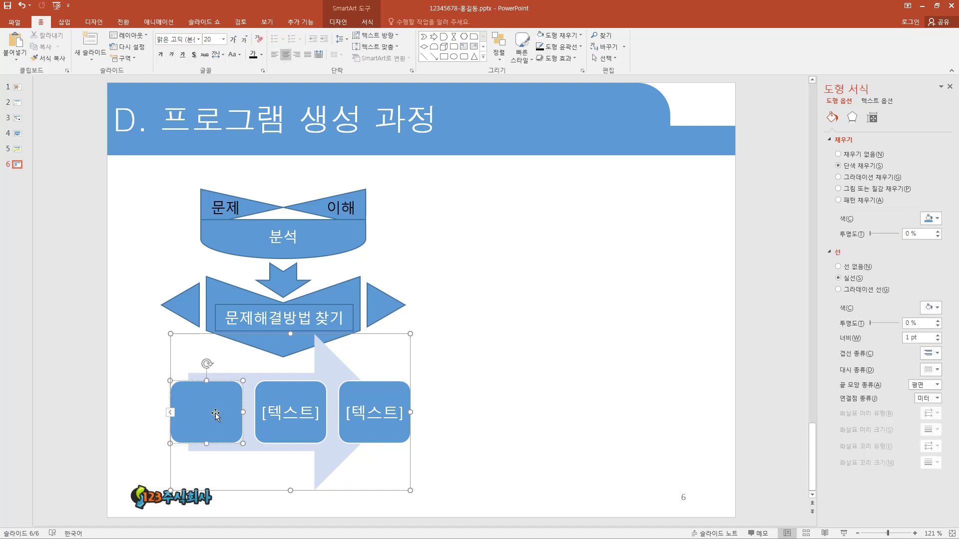
pyautogui.write('알고리즈')
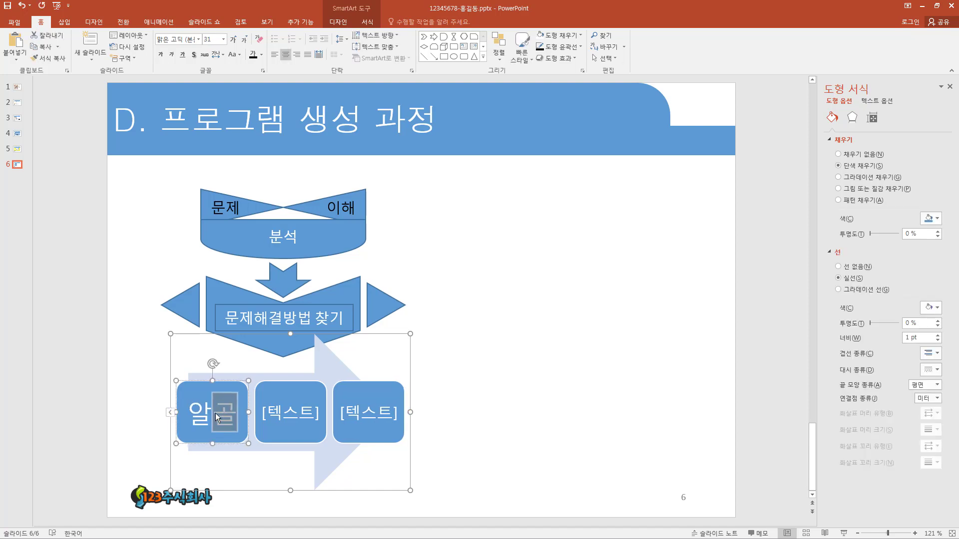
pyautogui.write('ㅁ')
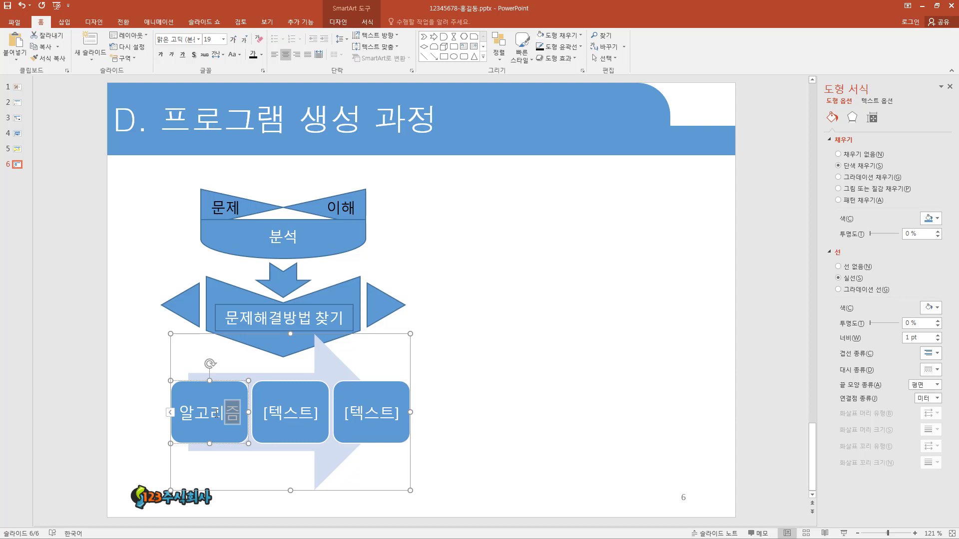
pyautogui.click(216, 414)
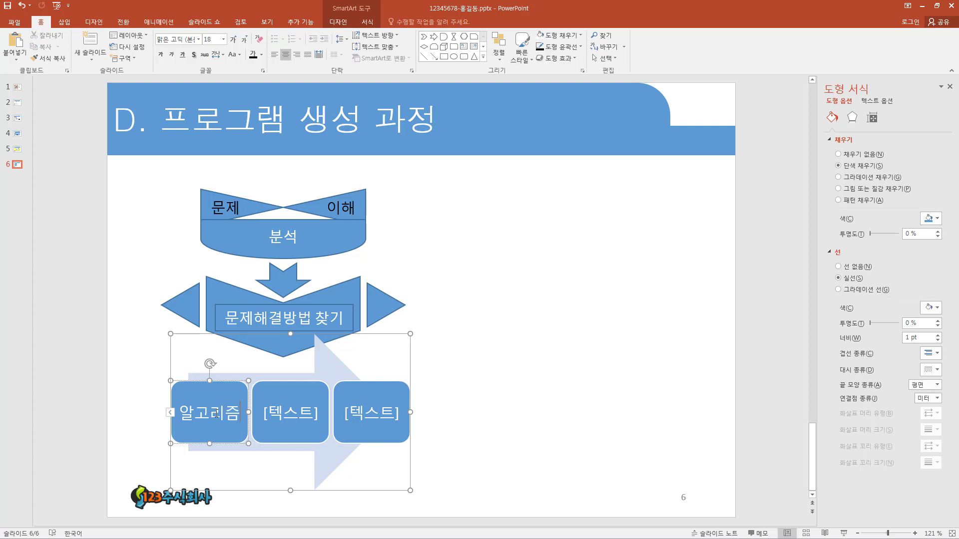
pyautogui.press('Return')
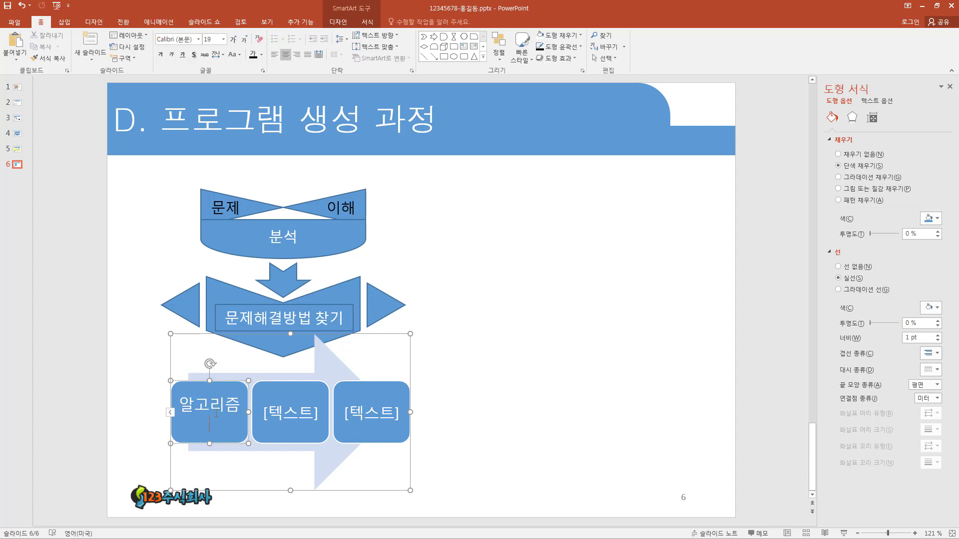
pyautogui.write('작')
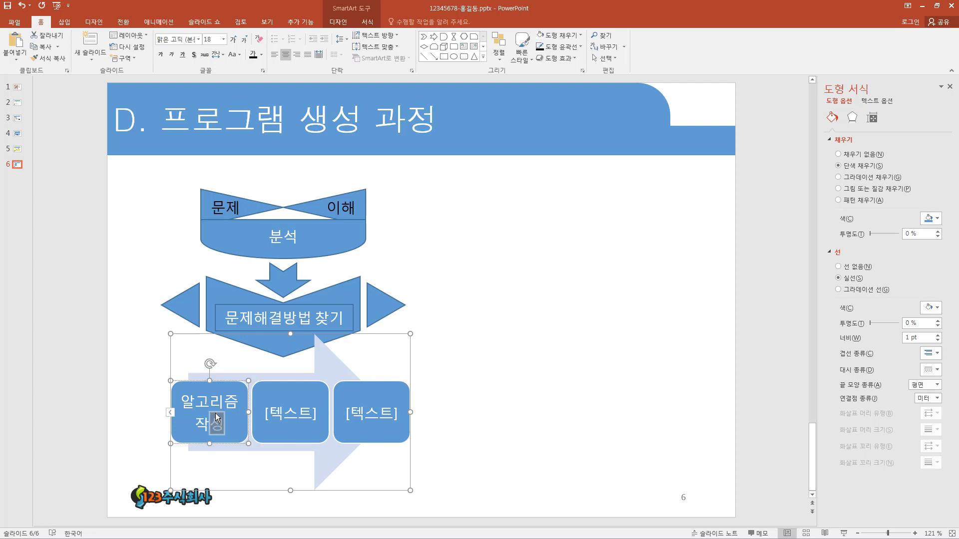
pyautogui.write('성')
# Fill the second SmartArt block with "프로그램 작성" and the third with "프로그램 실행", each split over two lines
pyautogui.click(294, 413)
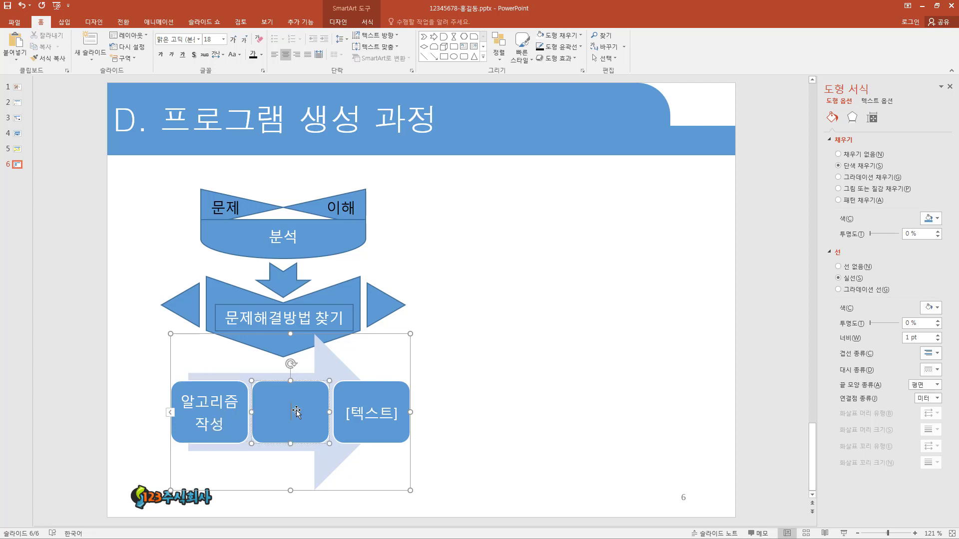
pyautogui.write('프로그램')
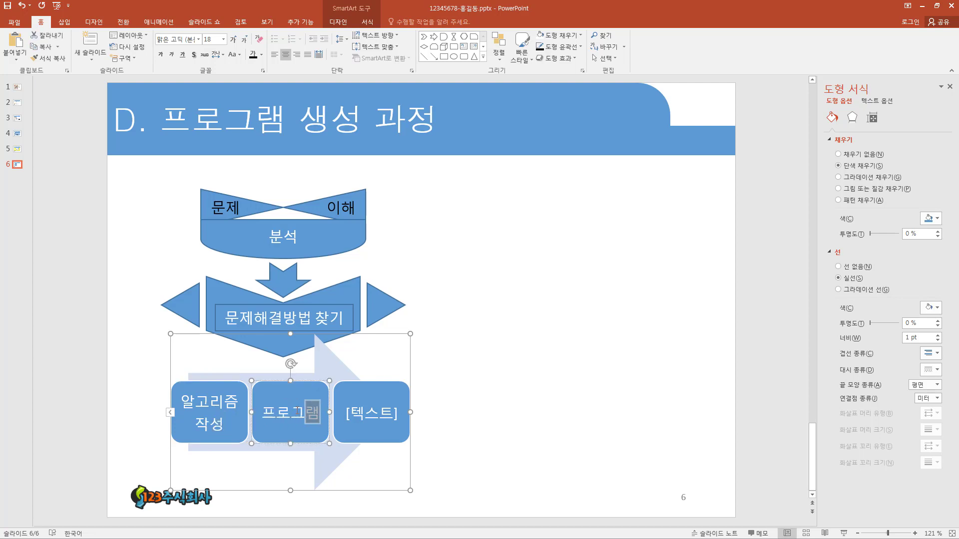
pyautogui.press('Return')
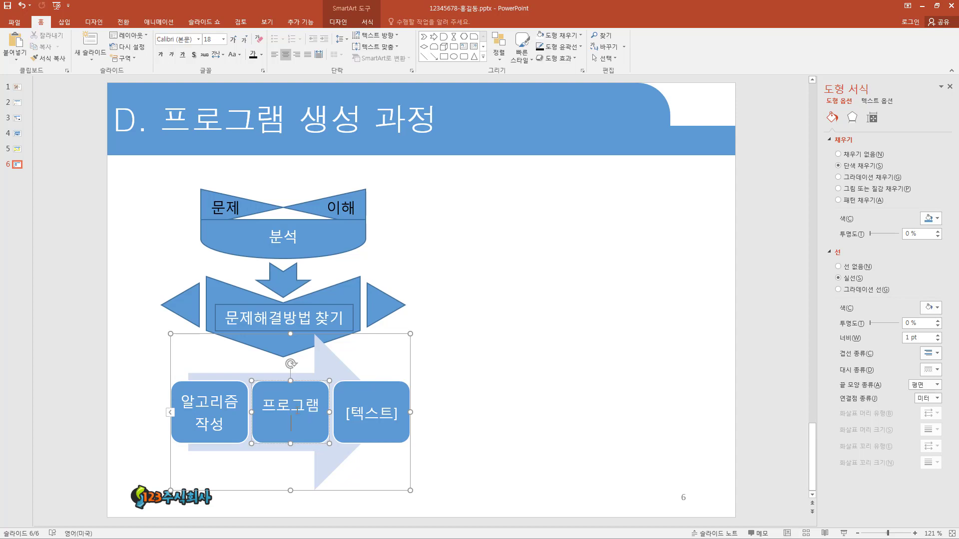
pyautogui.write('작성')
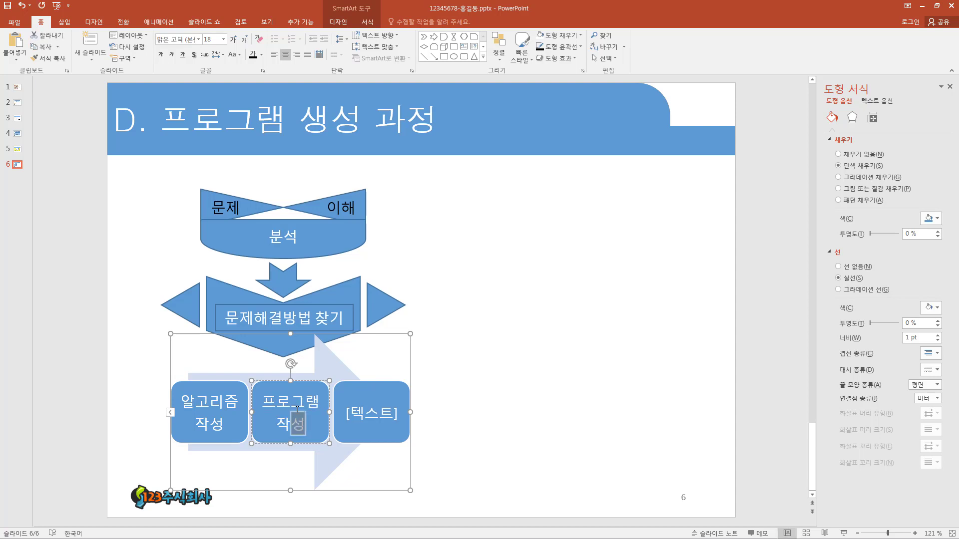
pyautogui.click(376, 416)
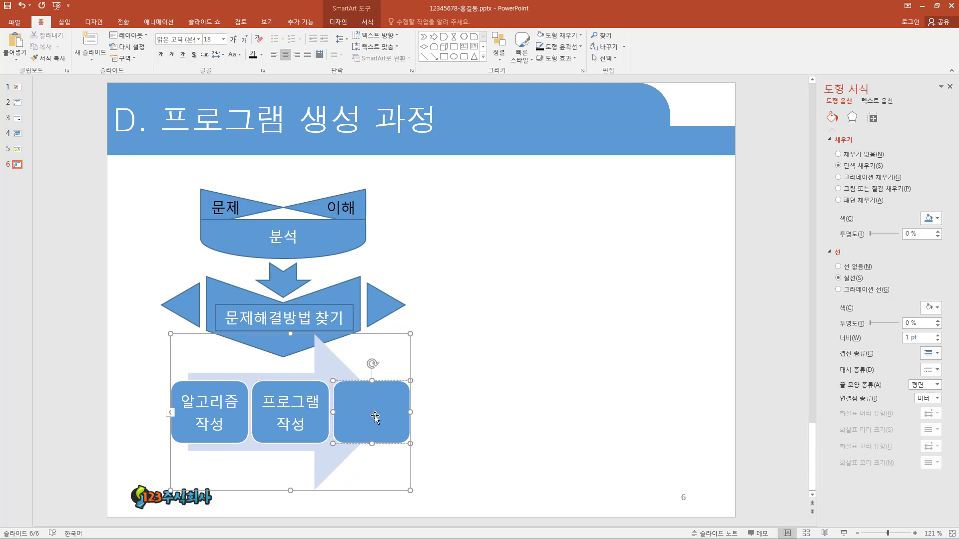
pyautogui.write('프로그램')
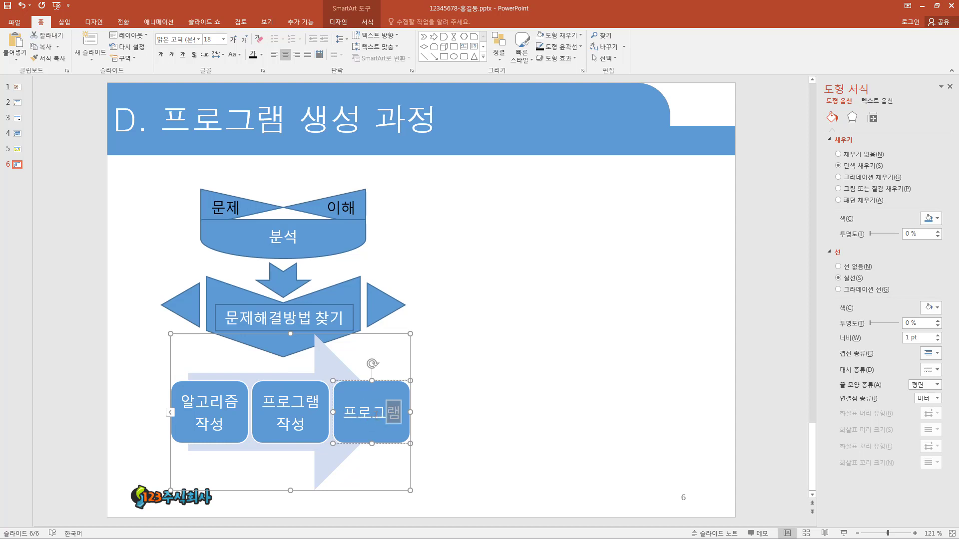
pyautogui.press('Return')
pyautogui.write('실행')
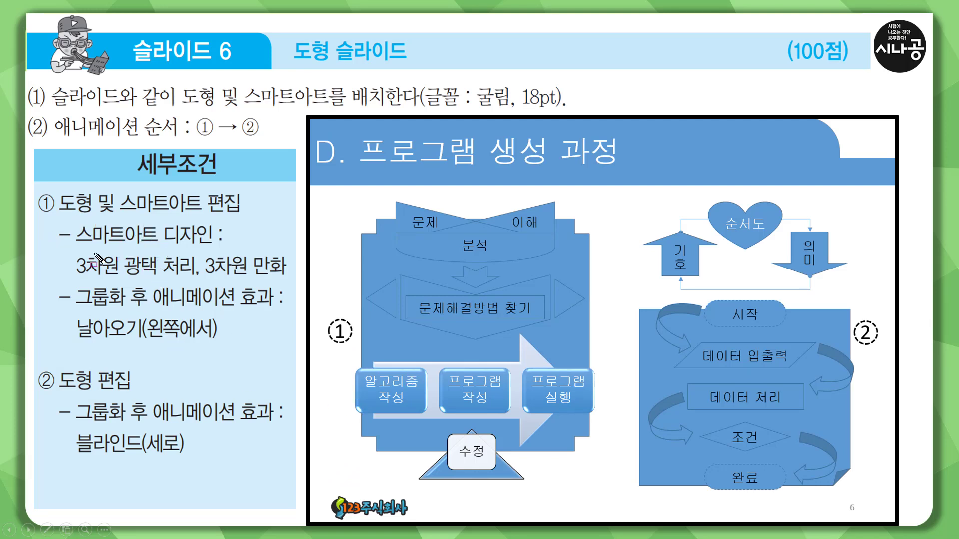
# Apply the 3D SmartArt style "광택 처리" to the whole block diagram, as the exam conditions require
pyautogui.moveTo(79, 248); pyautogui.dragTo(160, 247)
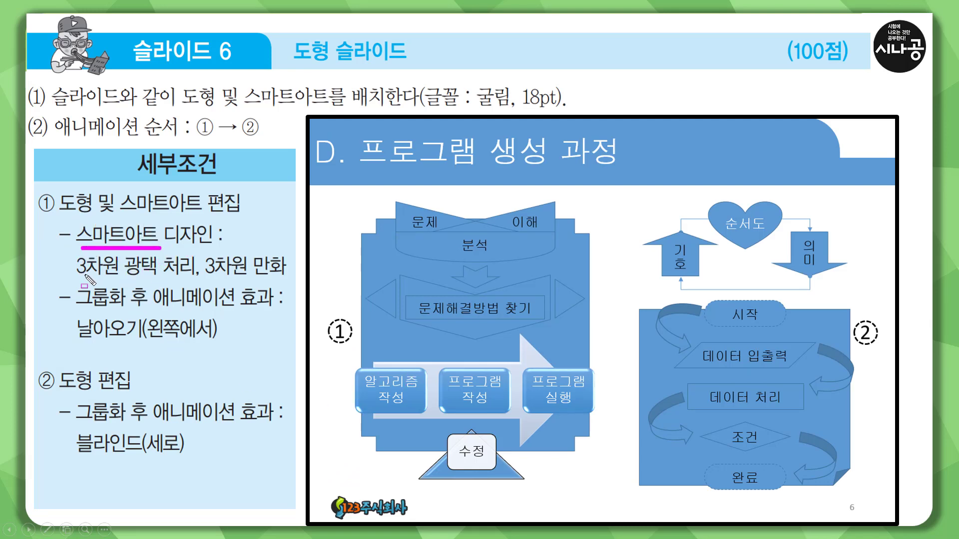
pyautogui.moveTo(77, 276); pyautogui.dragTo(193, 276)
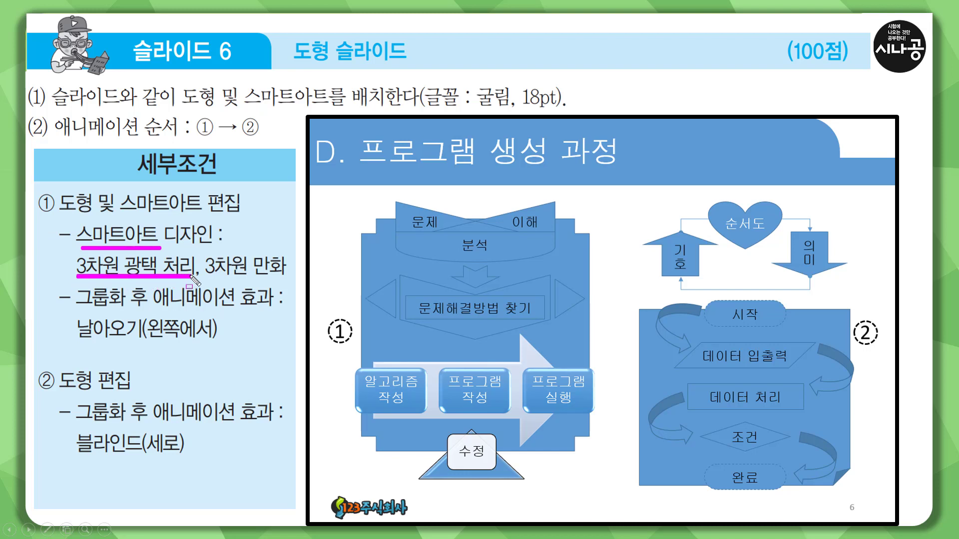
pyautogui.moveTo(352, 361); pyautogui.dragTo(602, 417)
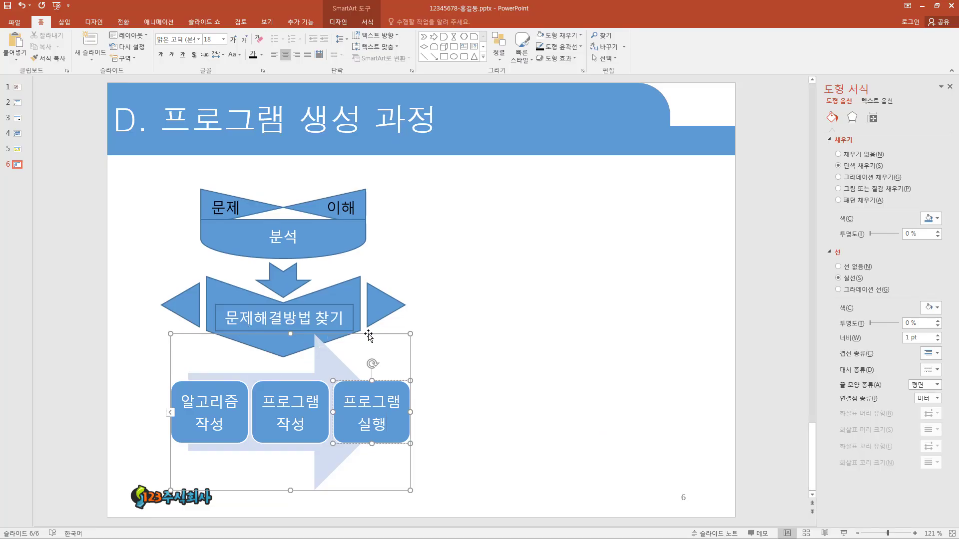
pyautogui.click(384, 335)
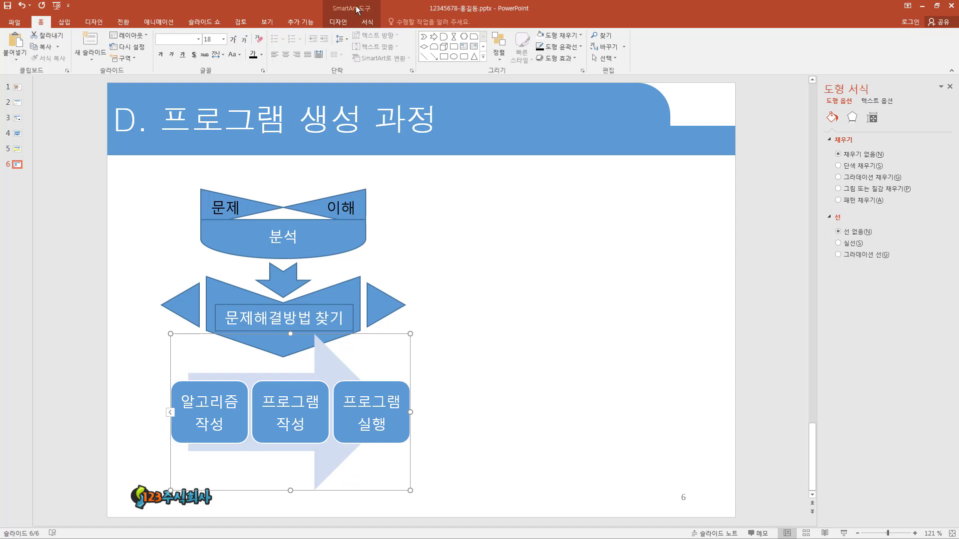
pyautogui.click(341, 24)
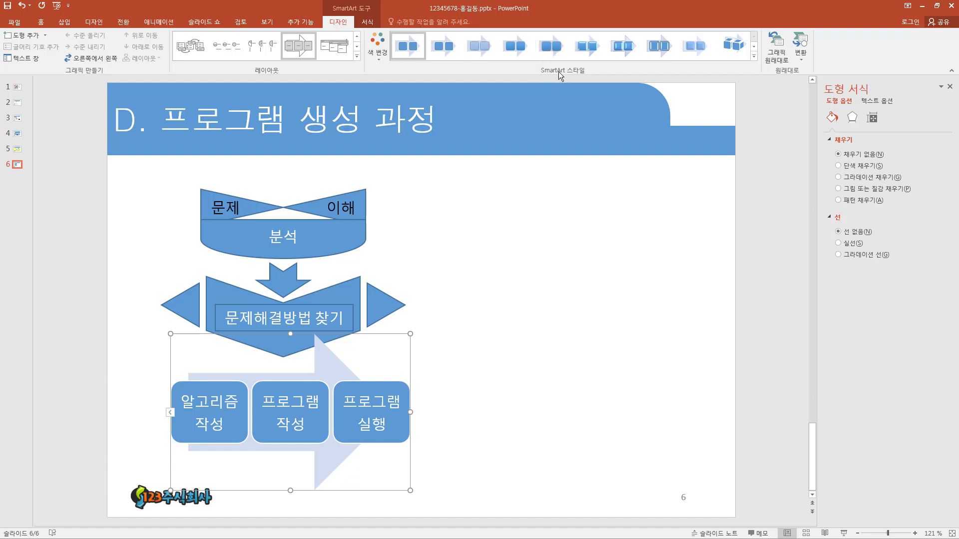
pyautogui.click(754, 58)
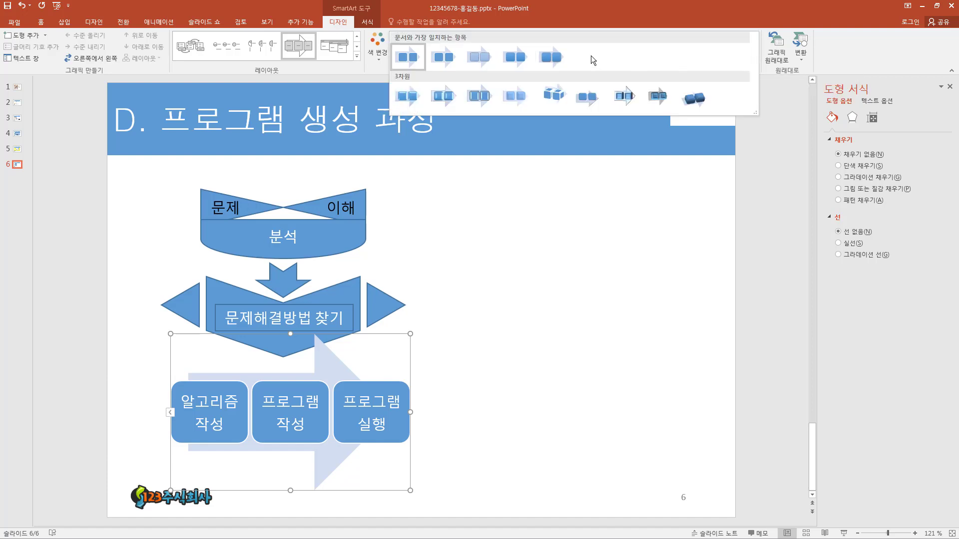
pyautogui.click(407, 98)
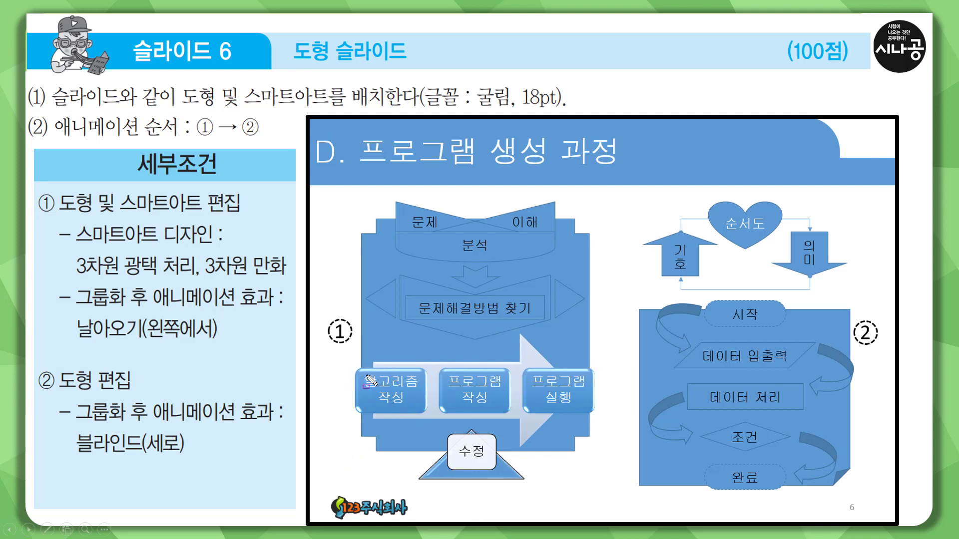
# Widen the SmartArt on both sides so its outer blocks reach slightly beyond the tips of the two triangles, matching the exam reference
pyautogui.moveTo(365, 298); pyautogui.dragTo(365, 415)
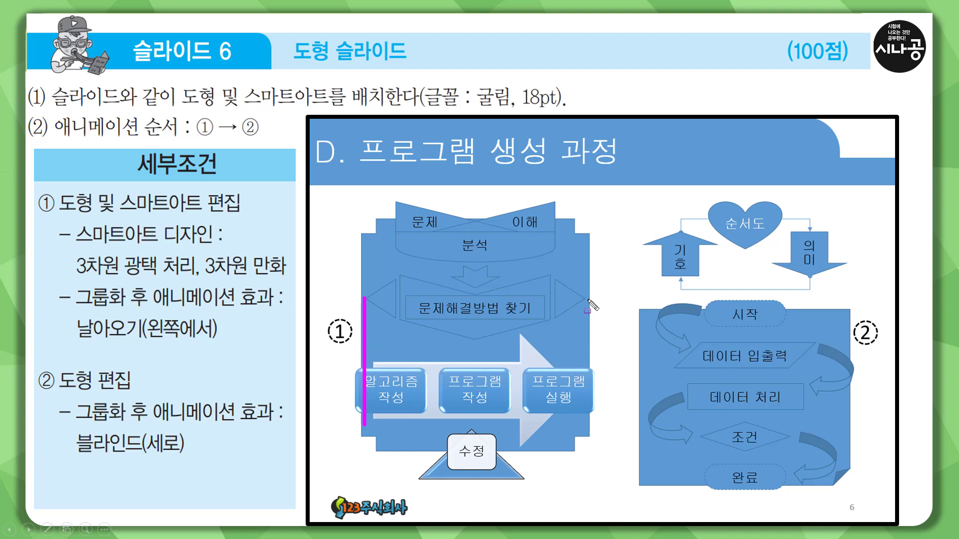
pyautogui.moveTo(585, 298); pyautogui.dragTo(585, 430)
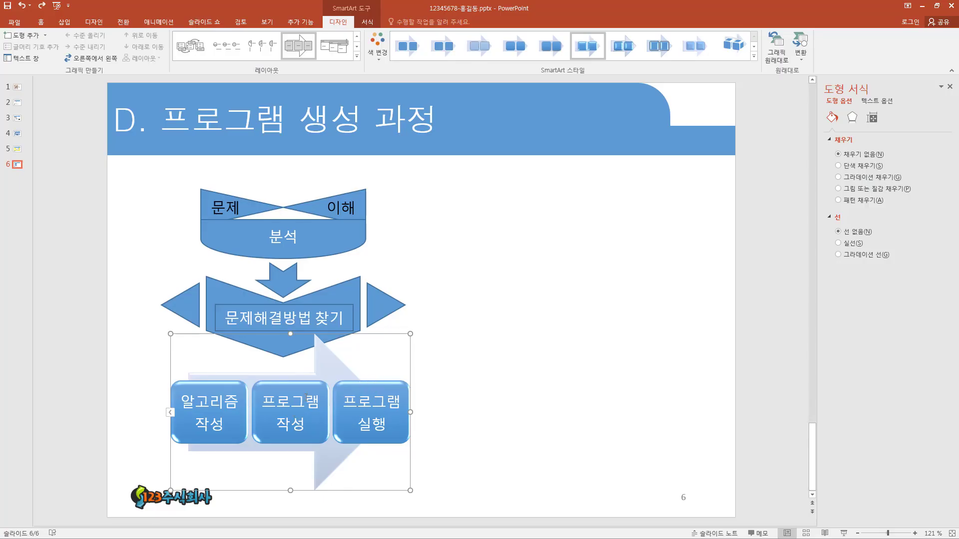
pyautogui.click(375, 386)
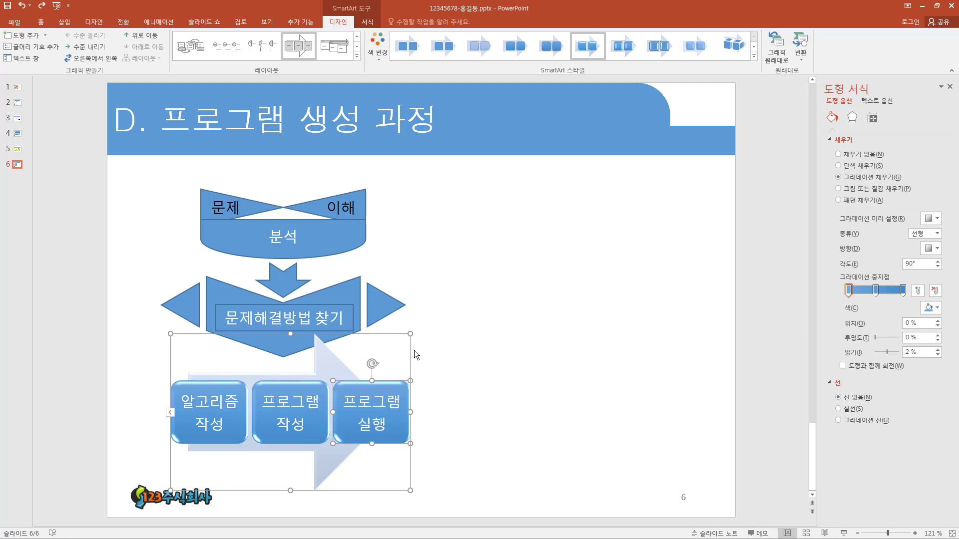
pyautogui.moveTo(400, 335); pyautogui.dragTo(385, 329)
pyautogui.moveTo(419, 409); pyautogui.dragTo(427, 409)
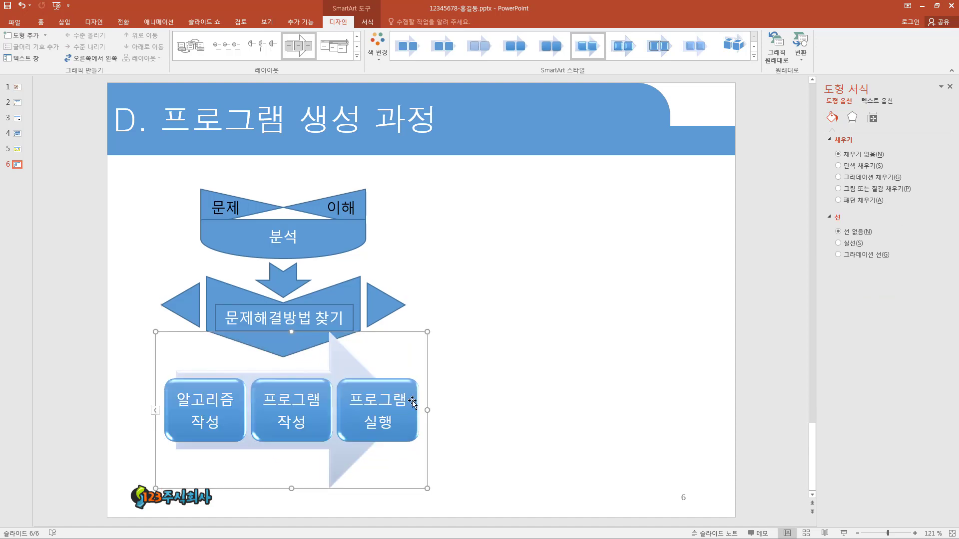
pyautogui.moveTo(407, 279); pyautogui.dragTo(409, 438)
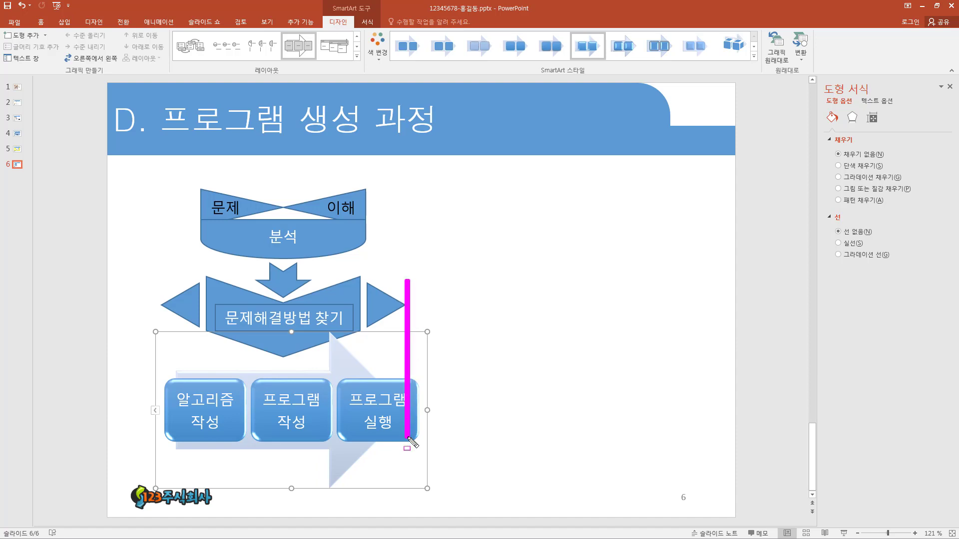
pyautogui.moveTo(158, 301); pyautogui.dragTo(157, 450)
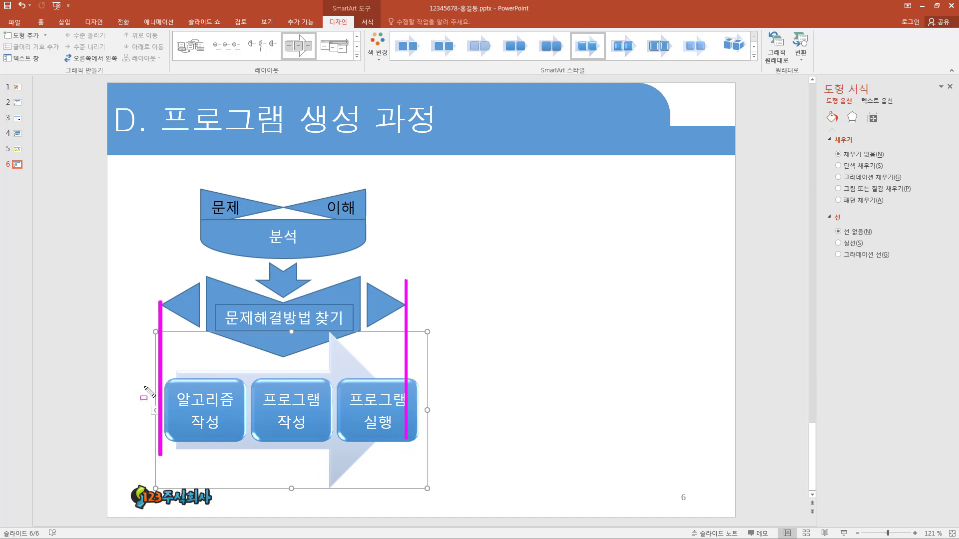
pyautogui.press('Escape')
pyautogui.moveTo(427, 410)
pyautogui.mouseDown()
pyautogui.moveTo(441, 410)
pyautogui.moveTo(434, 396)
pyautogui.moveTo(427, 402)
pyautogui.mouseUp()
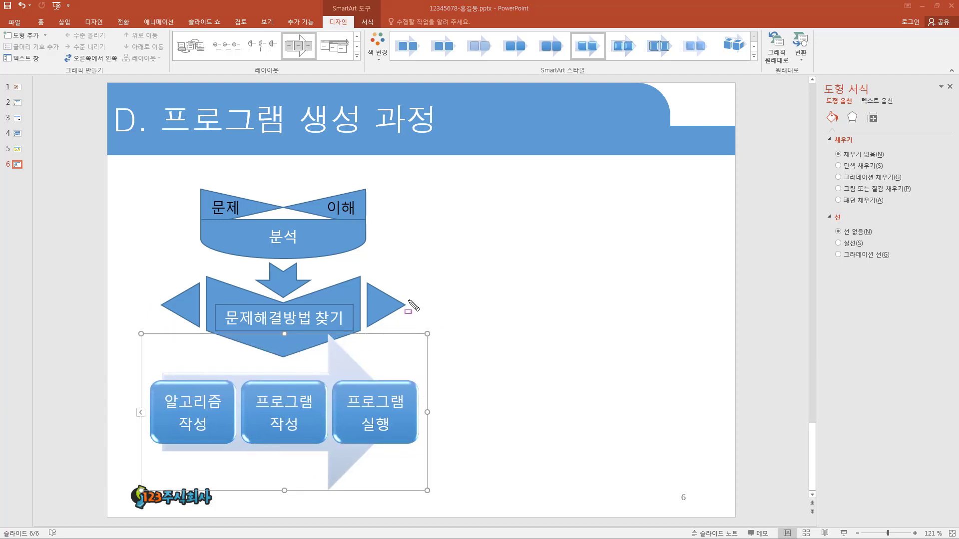
# Reduce the SmartArt's height from below and above so the arrow fits between the chevron and the logo
pyautogui.moveTo(406, 301); pyautogui.dragTo(406, 430)
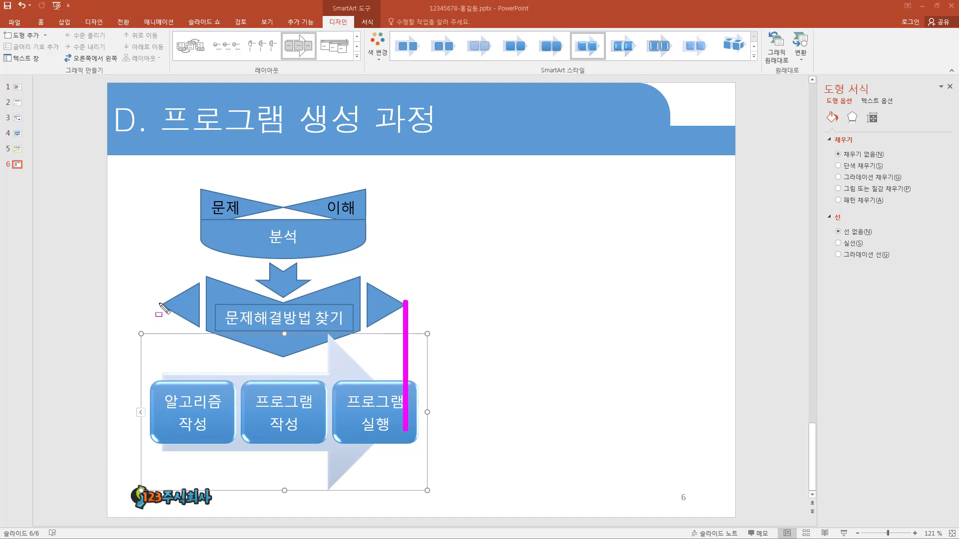
pyautogui.moveTo(160, 303); pyautogui.dragTo(164, 430)
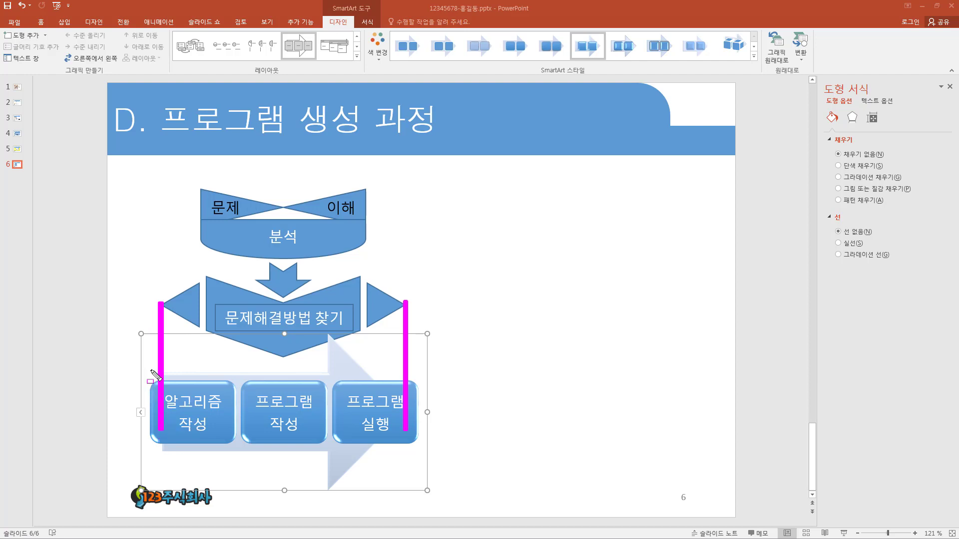
pyautogui.press('Escape')
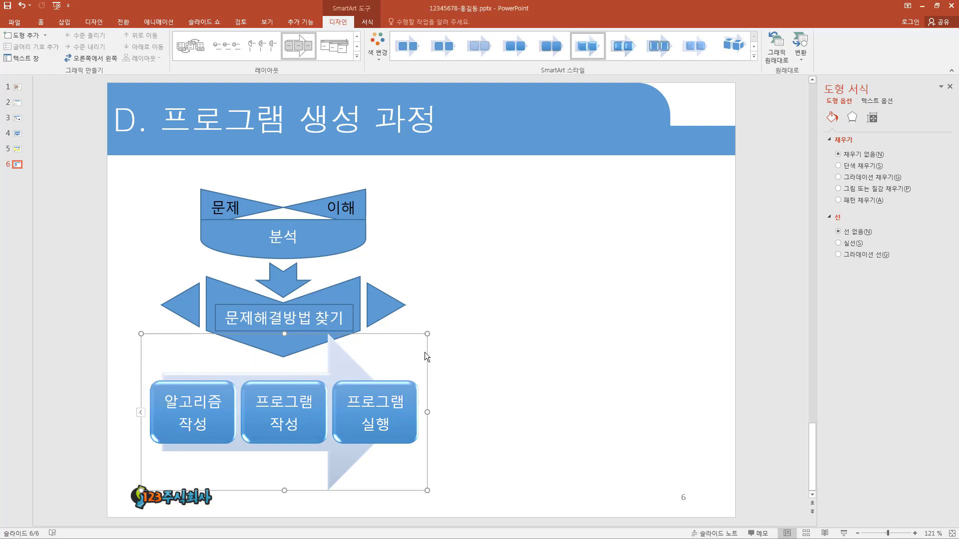
pyautogui.moveTo(426, 355); pyautogui.dragTo(428, 353)
pyautogui.moveTo(281, 490); pyautogui.dragTo(282, 454)
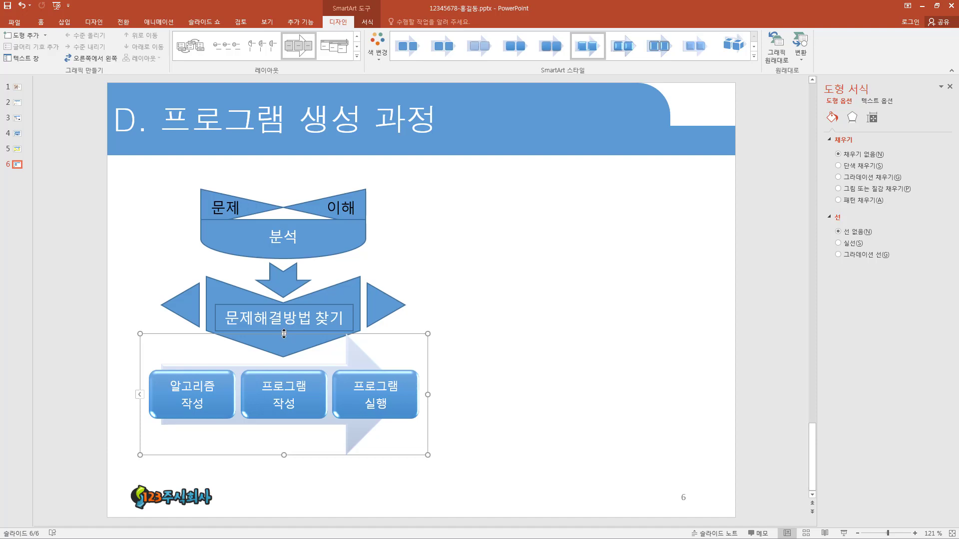
pyautogui.moveTo(283, 334); pyautogui.dragTo(284, 343)
pyautogui.click(463, 362)
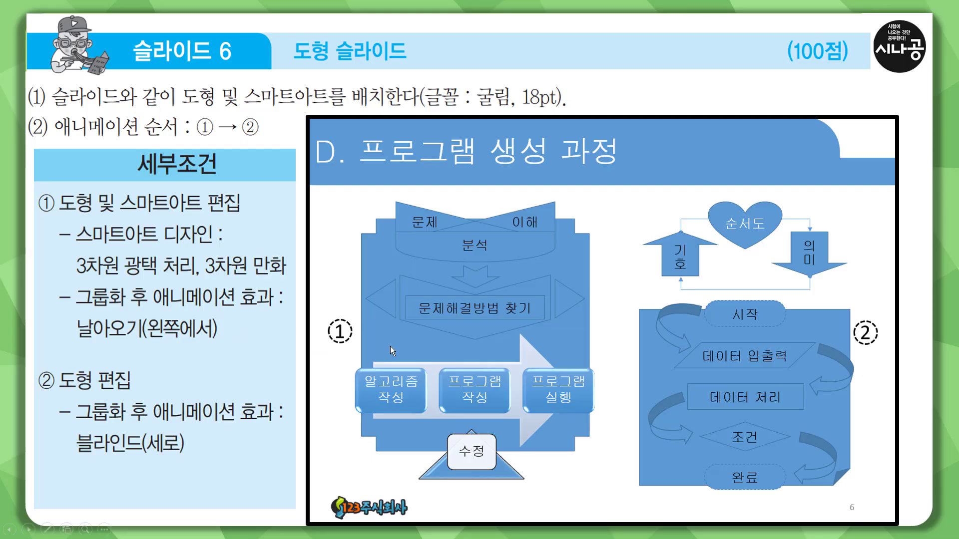
# Draw a cross shape about 12.35 cm high and 12.17 cm wide over the diagram as its background, following the exam reference
pyautogui.hotkey('ctrl', 'shift', 'd')
pyautogui.moveTo(356, 215)
pyautogui.mouseDown()
pyautogui.moveTo(582, 403)
pyautogui.moveTo(593, 455)
pyautogui.mouseUp()
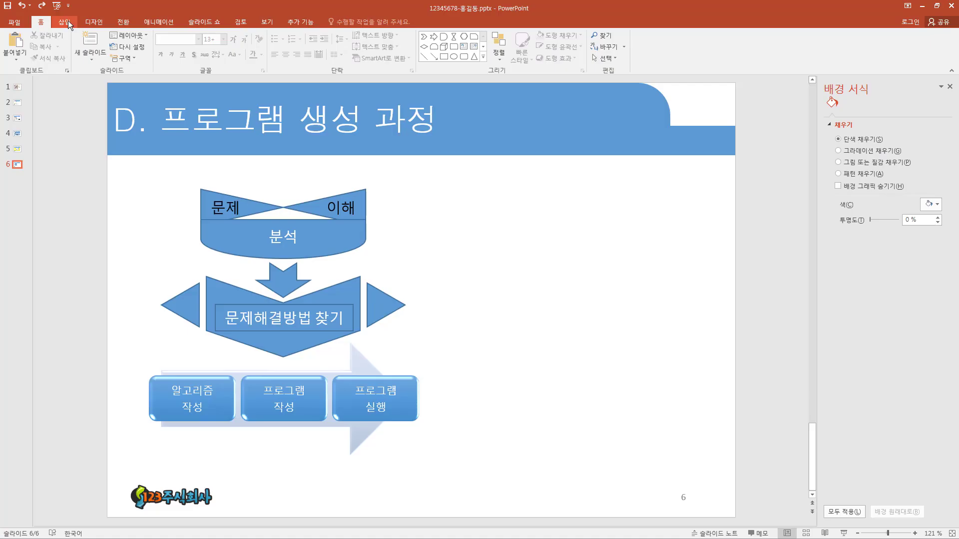
pyautogui.click(67, 22)
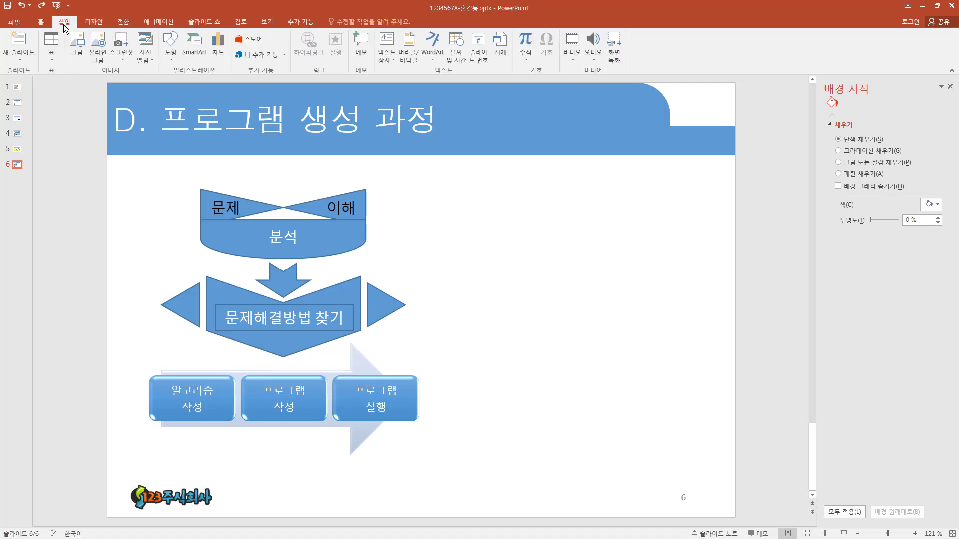
pyautogui.click(171, 55)
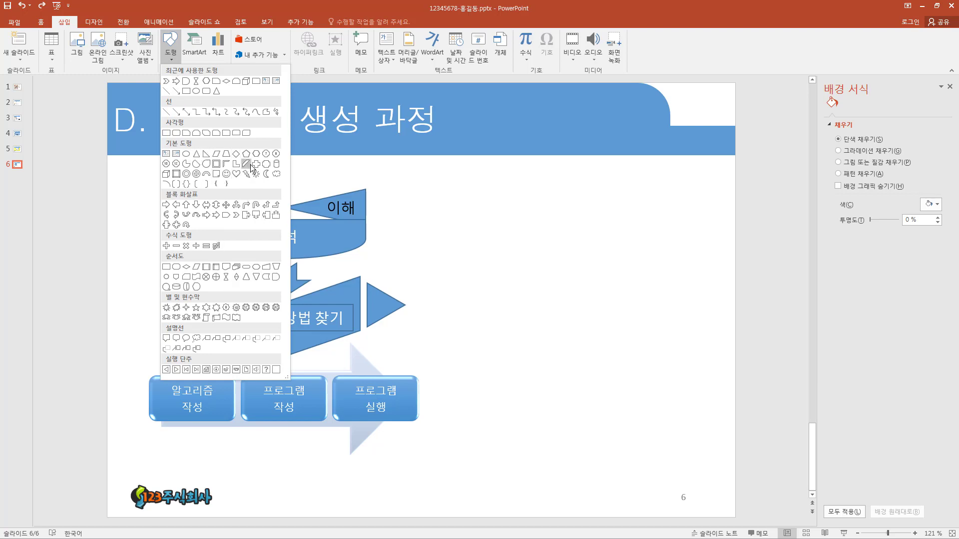
pyautogui.click(251, 165)
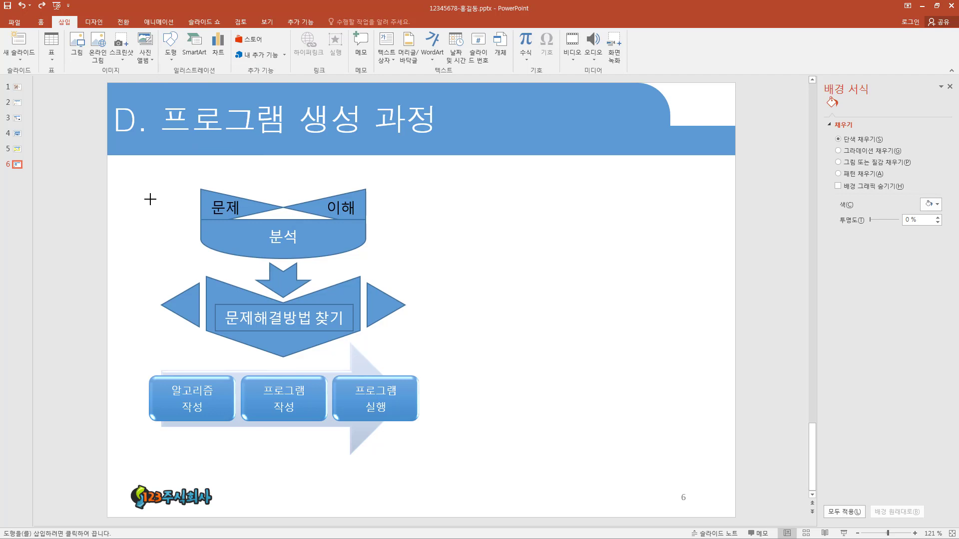
pyautogui.moveTo(150, 199); pyautogui.dragTo(428, 480)
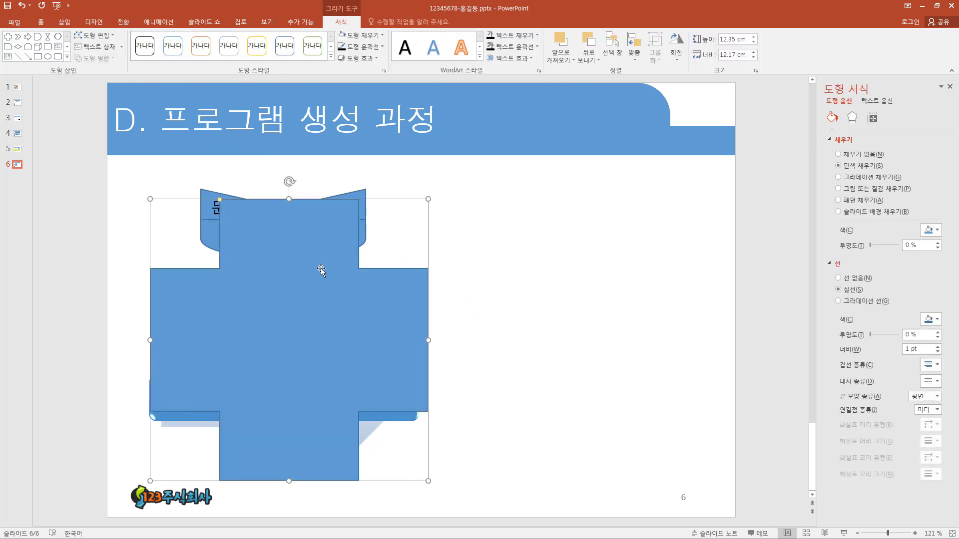
# Adjust the cross's arms outward so that only small square notches remain at its four corners, as in the reference
pyautogui.hotkey('ctrl', '2')
pyautogui.moveTo(213, 190)
pyautogui.mouseDown()
pyautogui.moveTo(227, 210)
pyautogui.moveTo(210, 292)
pyautogui.moveTo(209, 269)
pyautogui.moveTo(154, 267)
pyautogui.mouseUp()
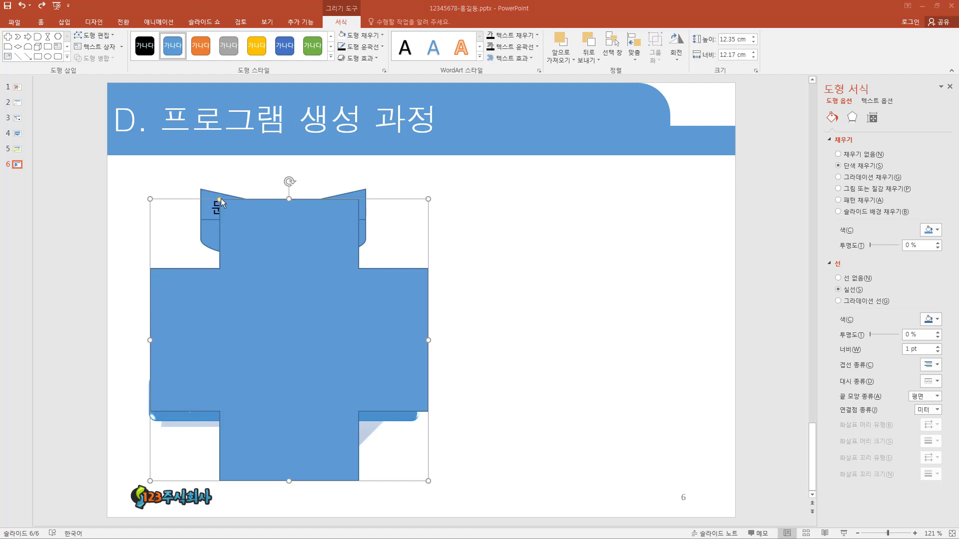
pyautogui.moveTo(220, 198)
pyautogui.mouseDown()
pyautogui.moveTo(167, 209)
pyautogui.moveTo(183, 223)
pyautogui.mouseUp()
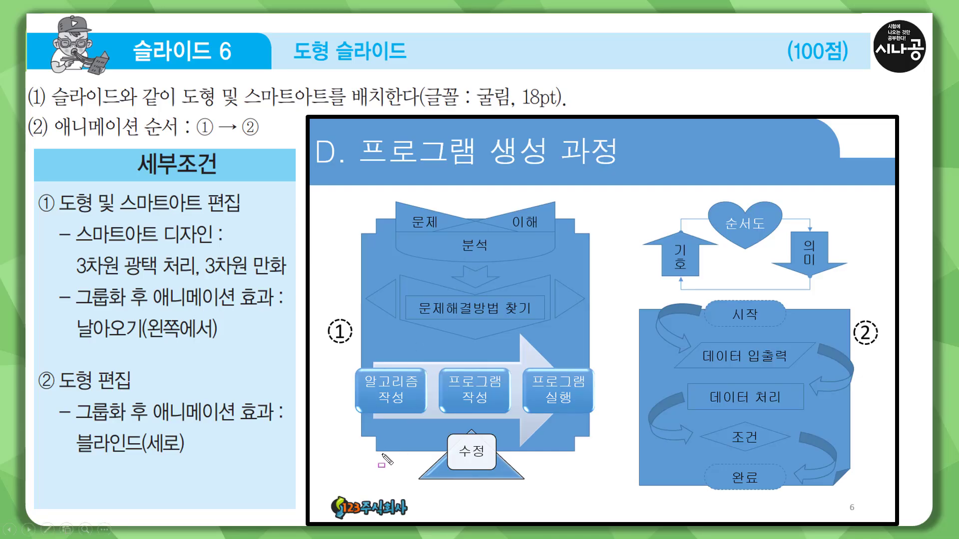
# Resize the cross to about 11.33 cm high and 11.17 cm wide and centre it on the diagram, following the reference
pyautogui.moveTo(365, 454); pyautogui.dragTo(596, 454)
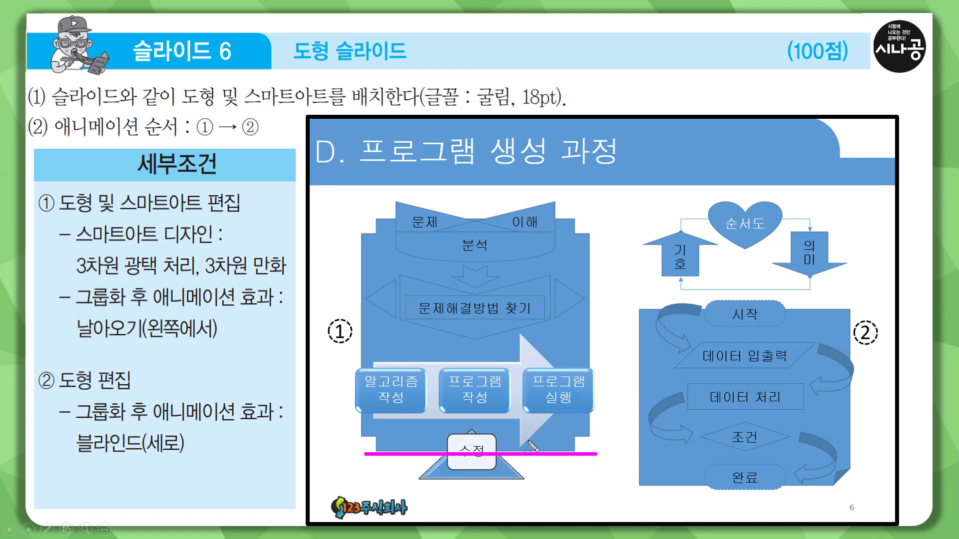
pyautogui.moveTo(516, 446); pyautogui.dragTo(524, 448)
pyautogui.click(364, 300)
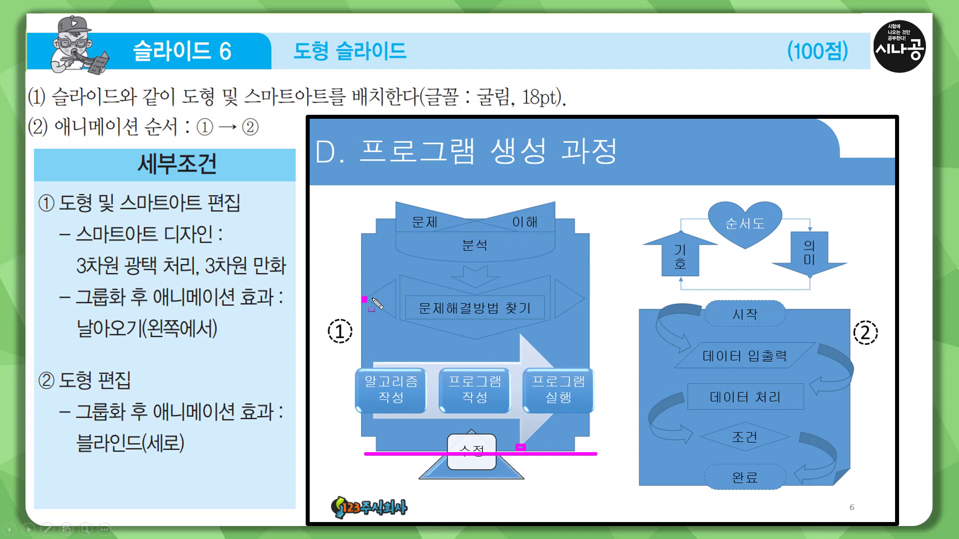
pyautogui.click(586, 300)
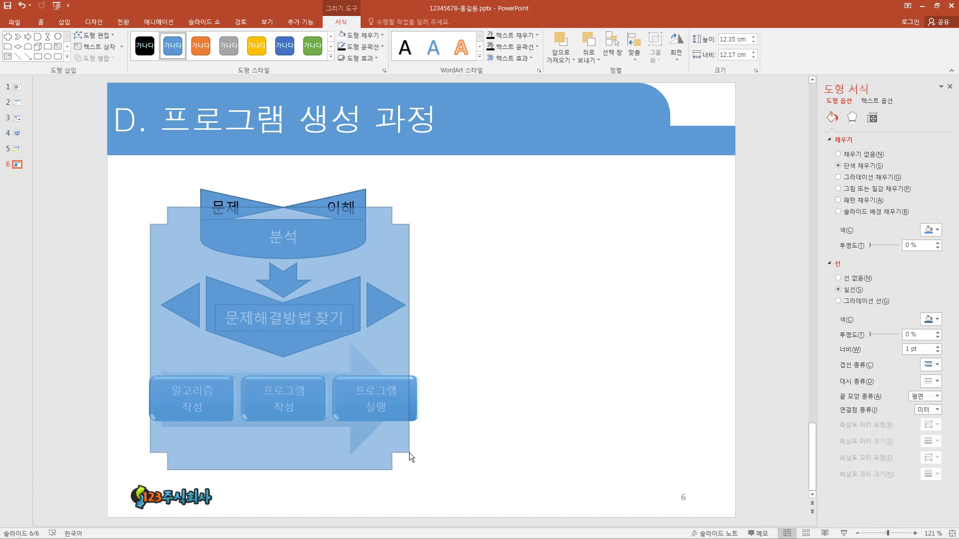
pyautogui.moveTo(408, 450); pyautogui.dragTo(411, 443)
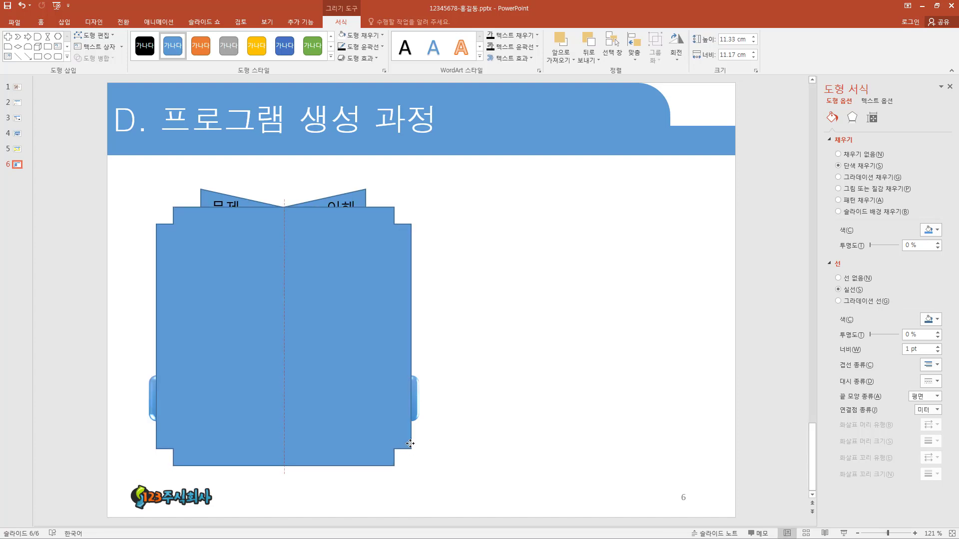
pyautogui.click(460, 416)
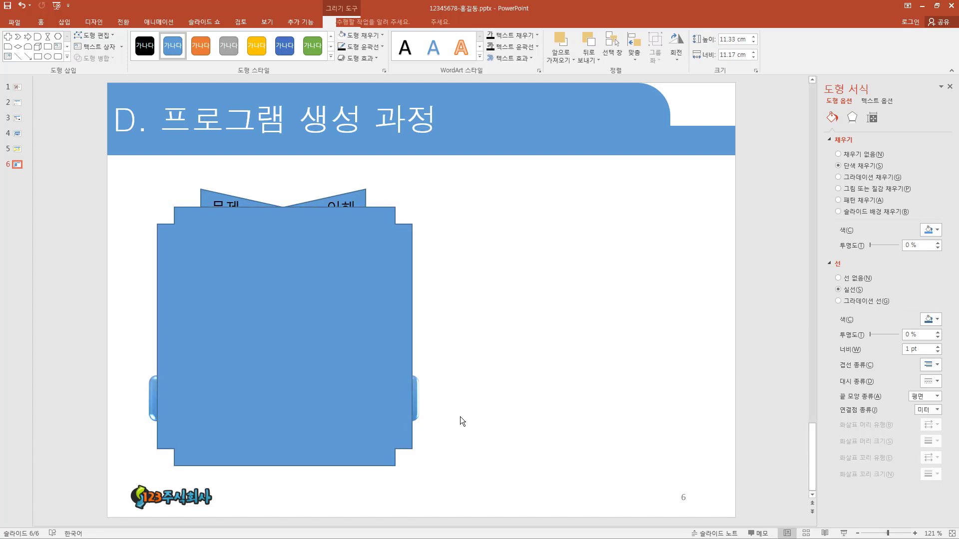
# Send the cross background shape to the very back, behind all the other shapes and the SmartArt
pyautogui.click(379, 441)
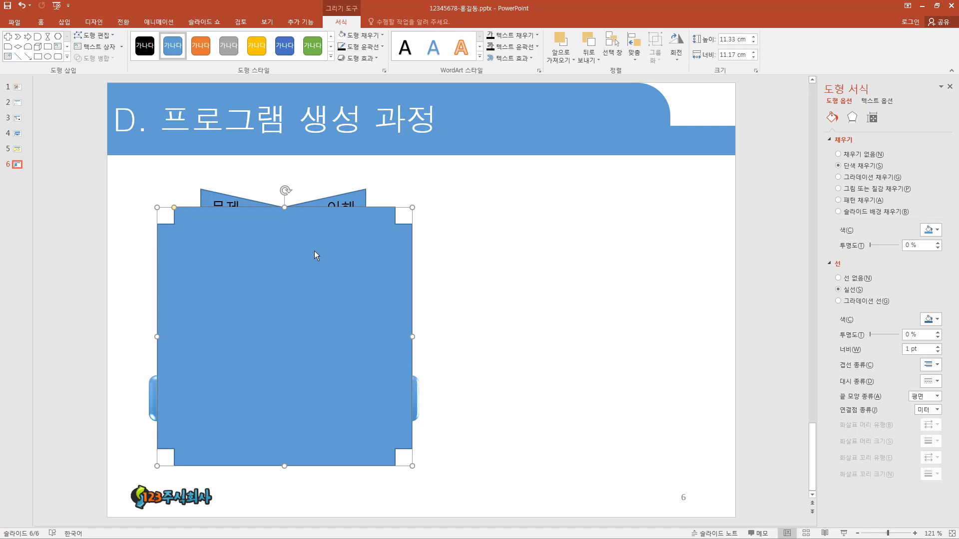
pyautogui.rightClick(370, 228)
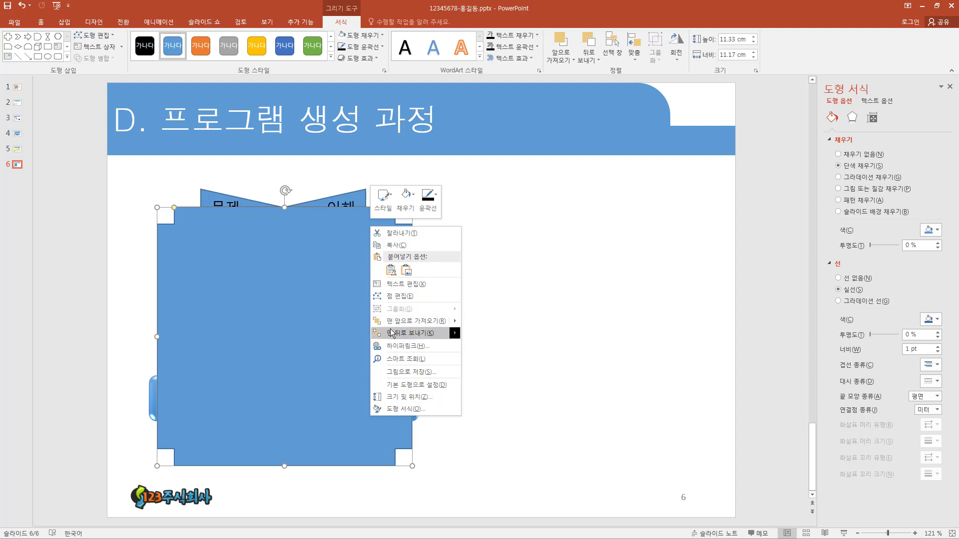
pyautogui.moveTo(392, 334)
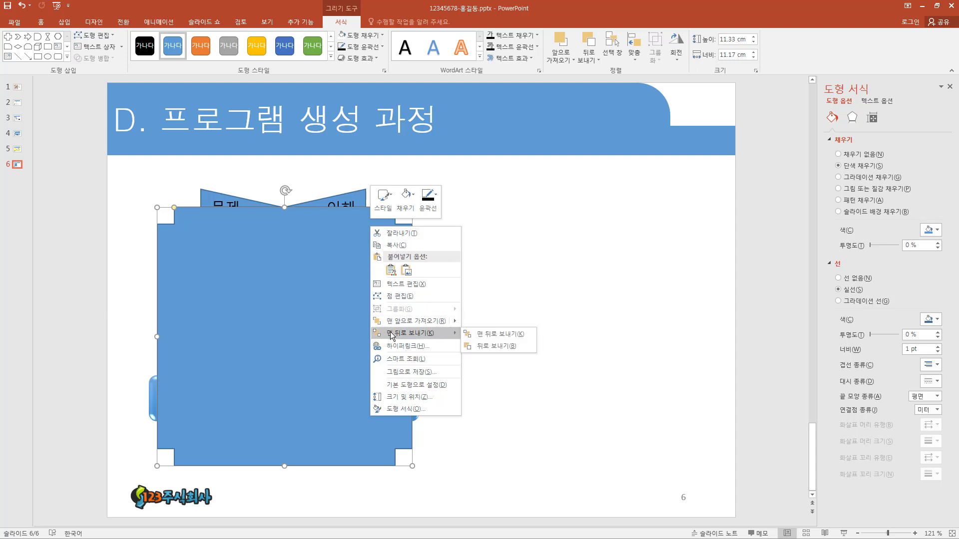
pyautogui.click(392, 335)
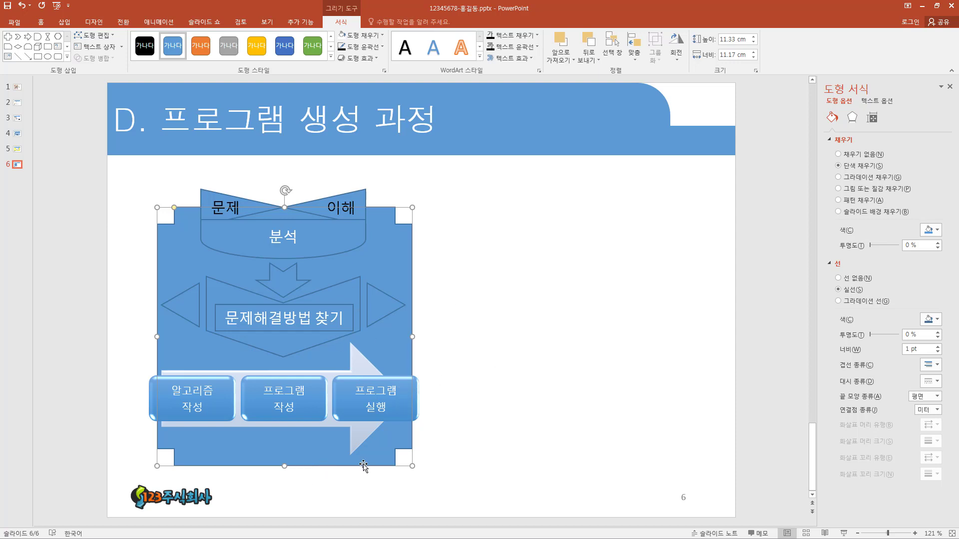
# Shorten the cross from below so its lower edge sits just beneath the tip of the SmartArt arrow
pyautogui.hotkey('ctrl', 'shift', 'd')
pyautogui.moveTo(343, 458); pyautogui.dragTo(357, 463)
pyautogui.press('Escape')
pyautogui.moveTo(285, 467); pyautogui.dragTo(285, 459)
pyautogui.click(309, 486)
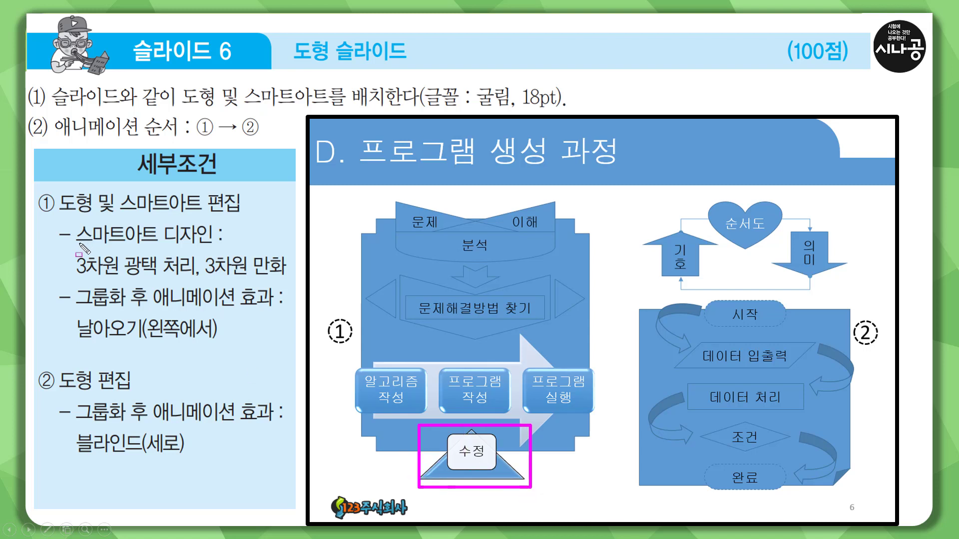
# Check the exam's SmartArt style conditions and insert a "피라미드 목록형" SmartArt for the reference's "수정" triangle
pyautogui.moveTo(78, 243); pyautogui.dragTo(157, 243)
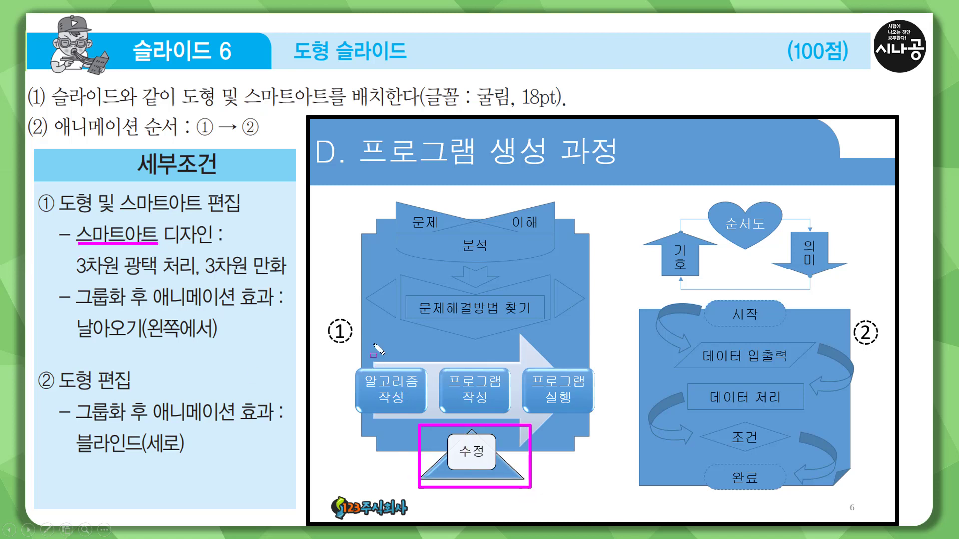
pyautogui.moveTo(368, 342); pyautogui.dragTo(582, 411)
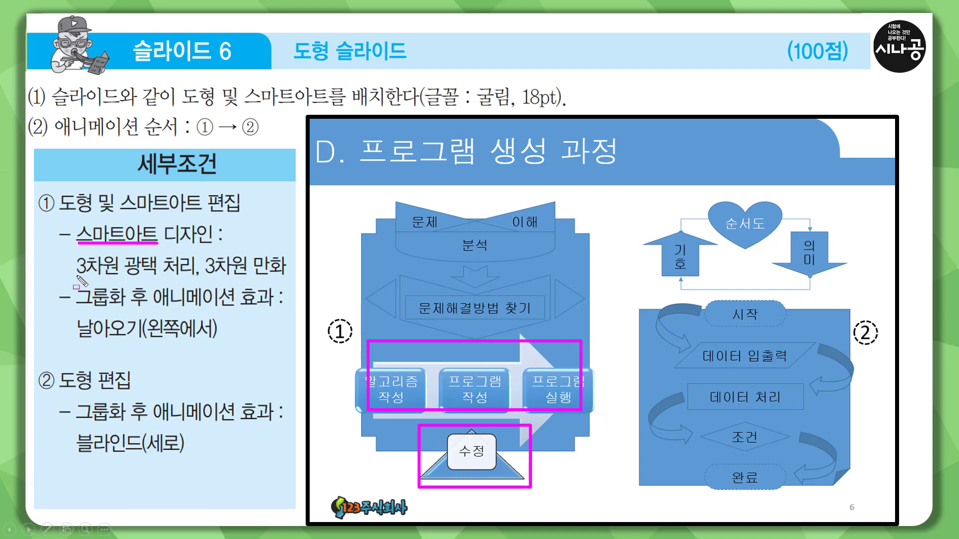
pyautogui.moveTo(75, 274); pyautogui.dragTo(185, 274)
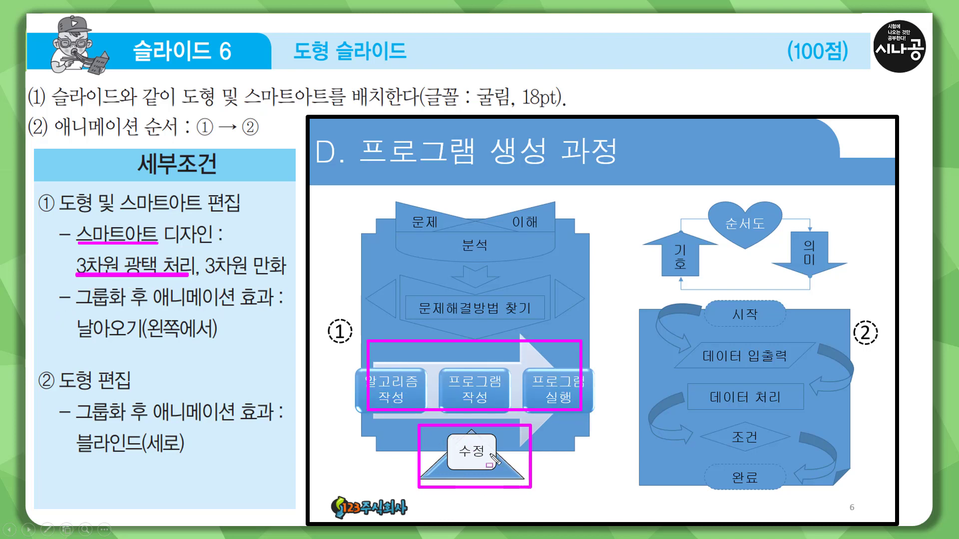
pyautogui.moveTo(205, 252); pyautogui.dragTo(290, 280)
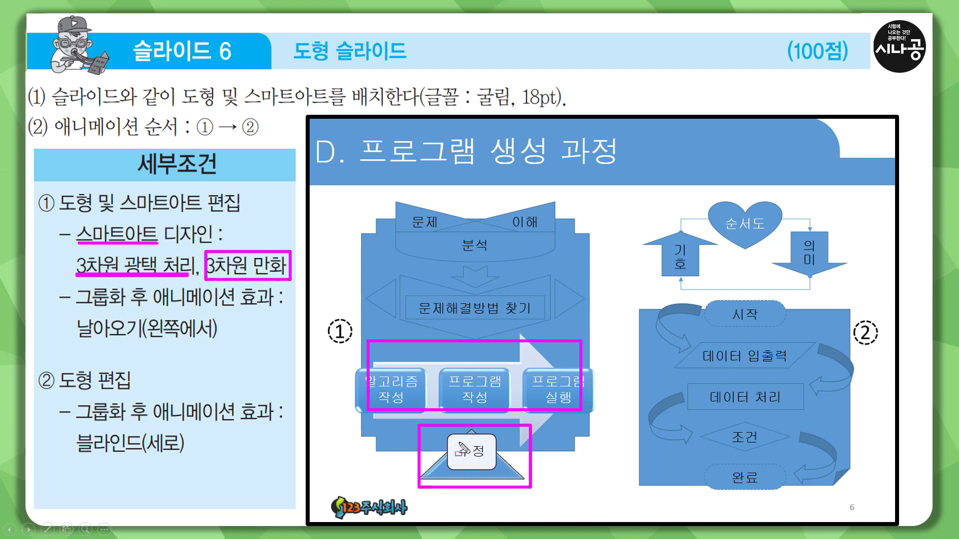
pyautogui.hotkey('alt', 'Tab')
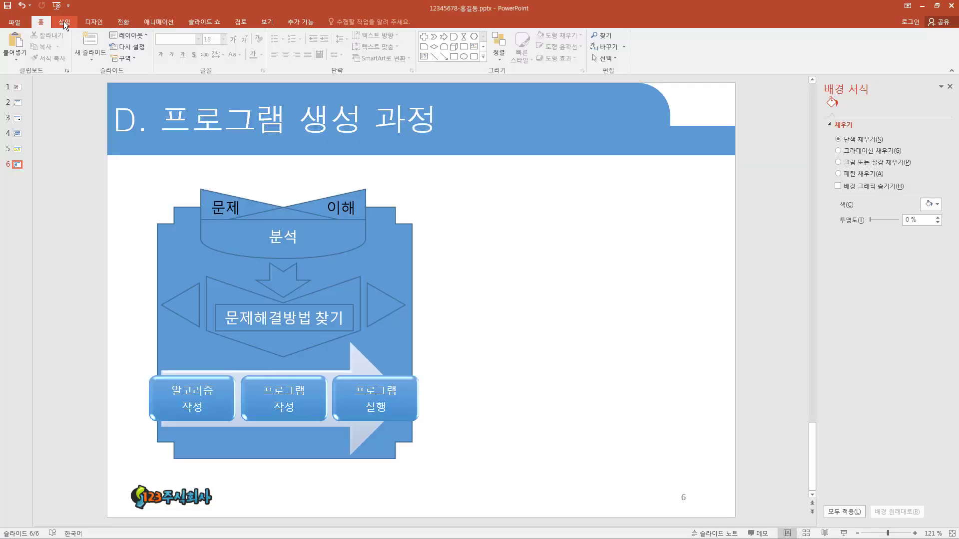
pyautogui.click(64, 22)
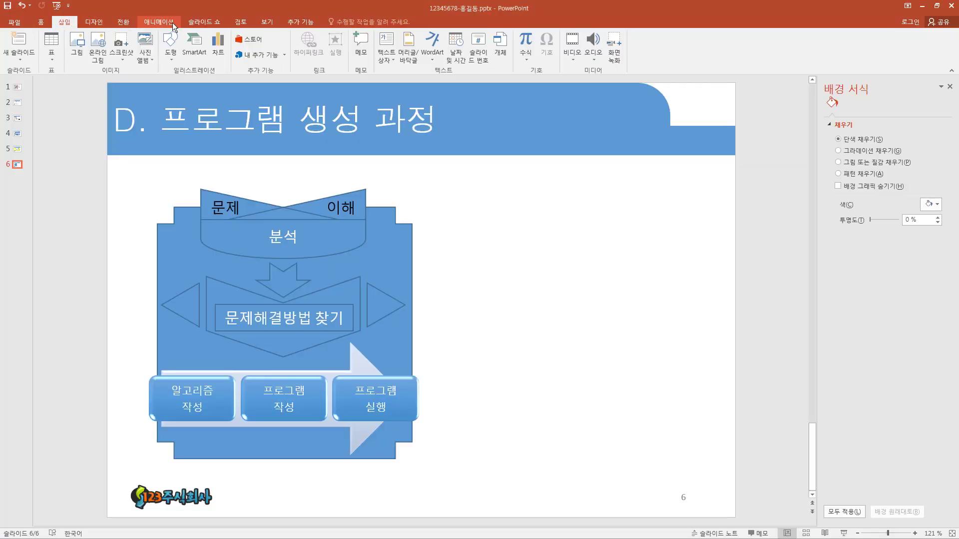
pyautogui.click(192, 53)
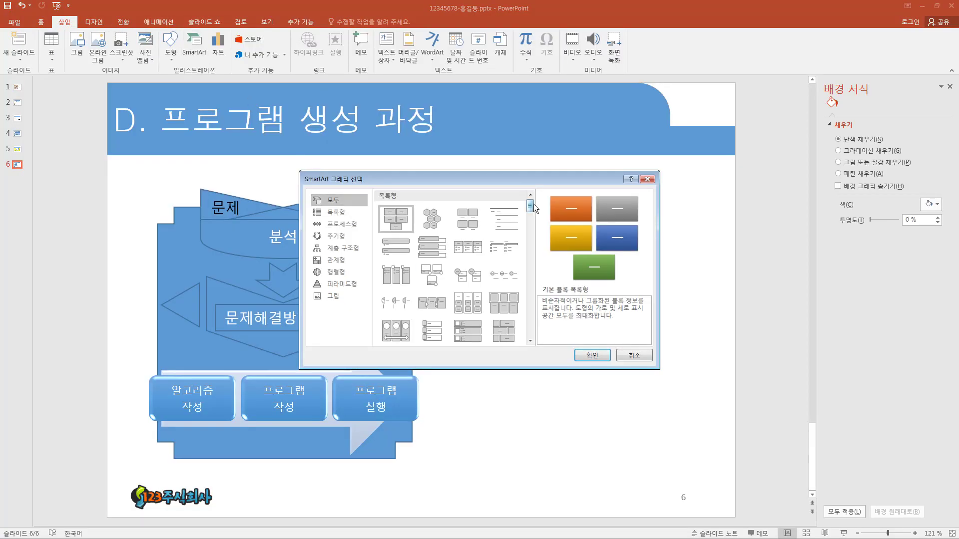
pyautogui.moveTo(531, 209); pyautogui.dragTo(549, 313)
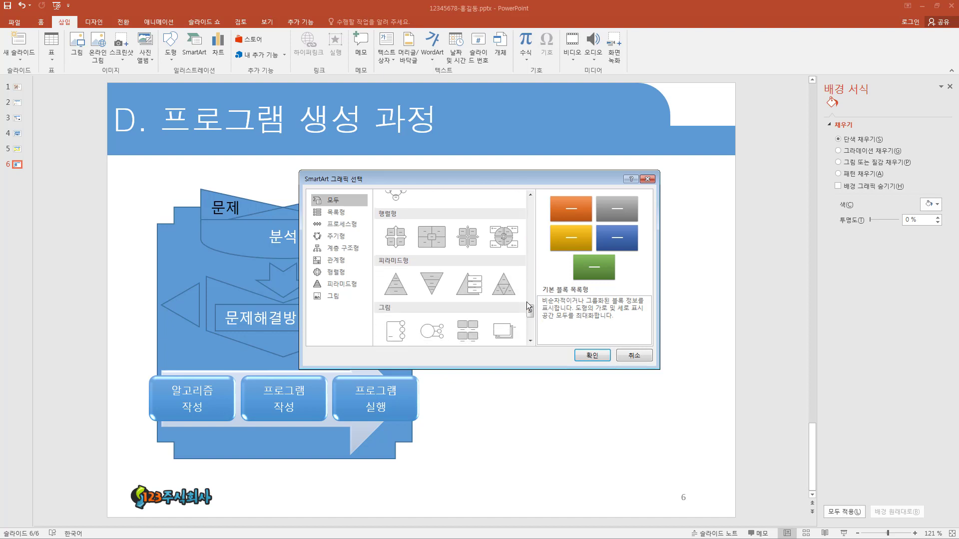
pyautogui.click(470, 288)
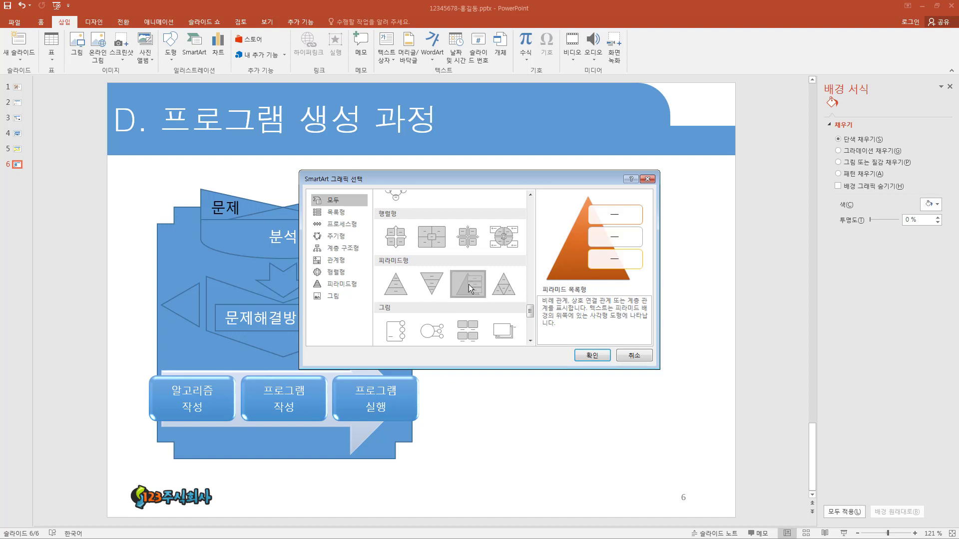
pyautogui.click(598, 355)
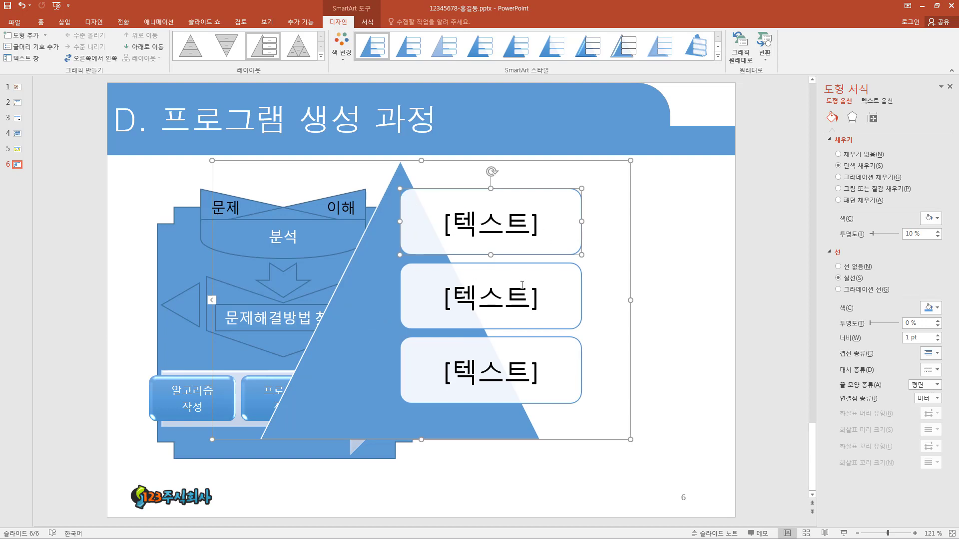
# Delete two of the pyramid SmartArt's three text boxes, leaving a single box
pyautogui.click(580, 282)
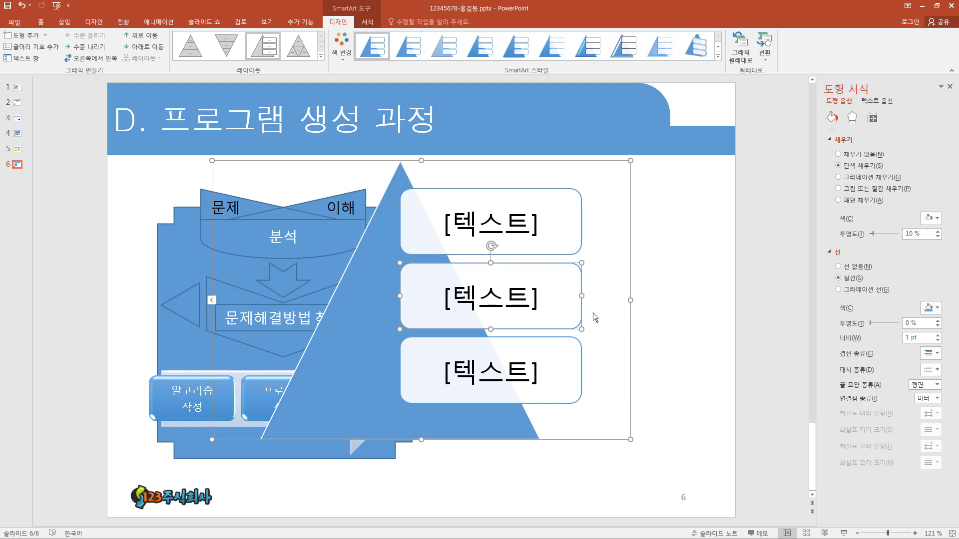
pyautogui.press('Delete')
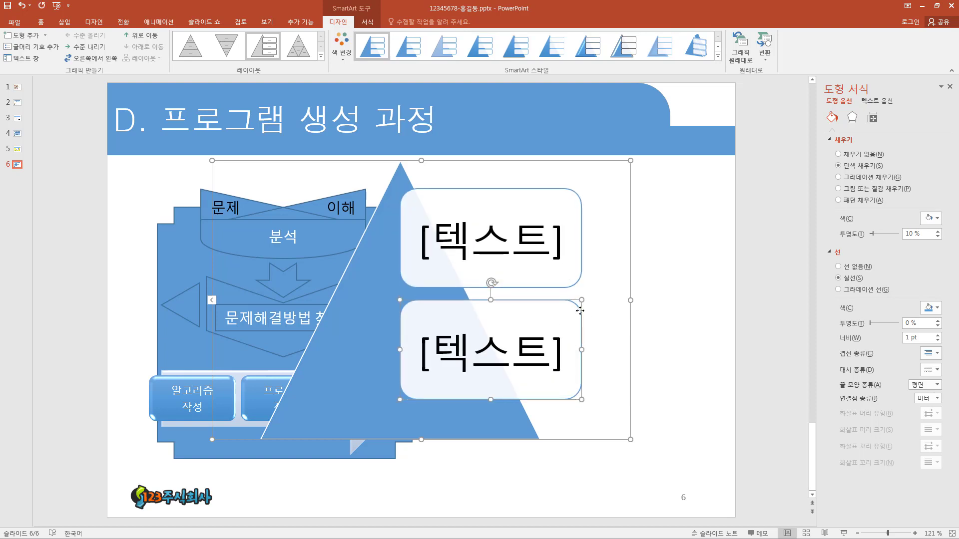
pyautogui.press('Delete')
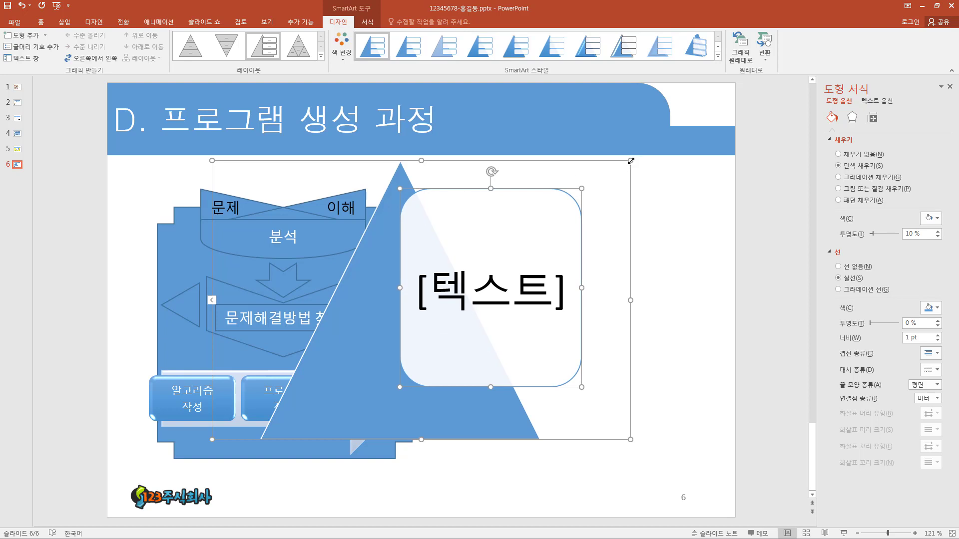
# Shrink the pyramid SmartArt, place it below the block diagram beside the logo, and label its box "수정"
pyautogui.moveTo(630, 161); pyautogui.dragTo(332, 441)
pyautogui.click(309, 344)
pyautogui.click(286, 472)
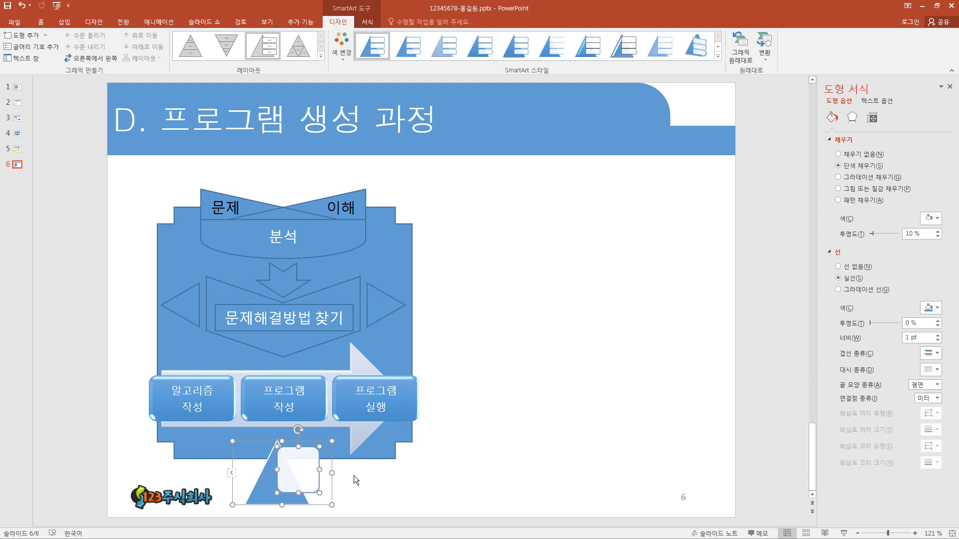
pyautogui.write('수정')
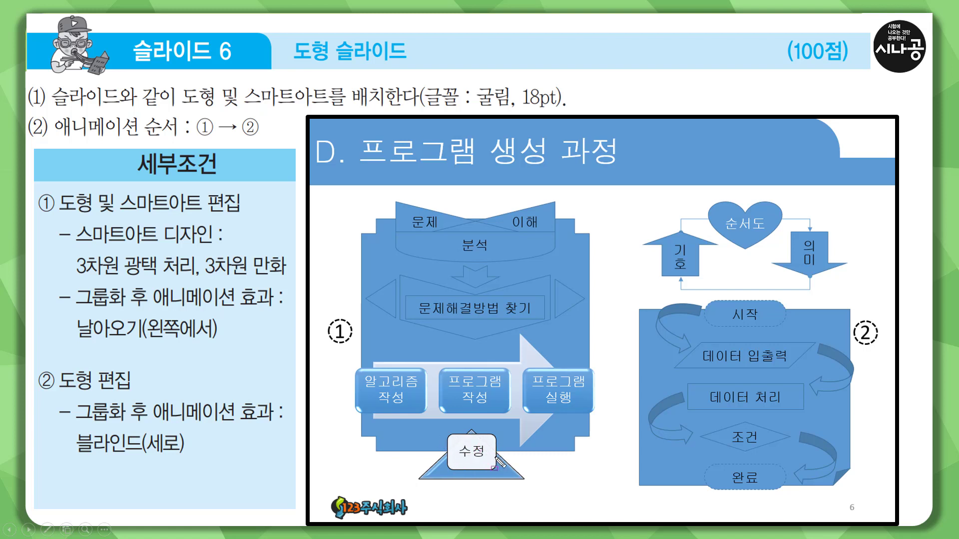
# Compare the triangle's width with the reference and move the "수정" box onto the centre of the triangle
pyautogui.moveTo(418, 480); pyautogui.dragTo(417, 380)
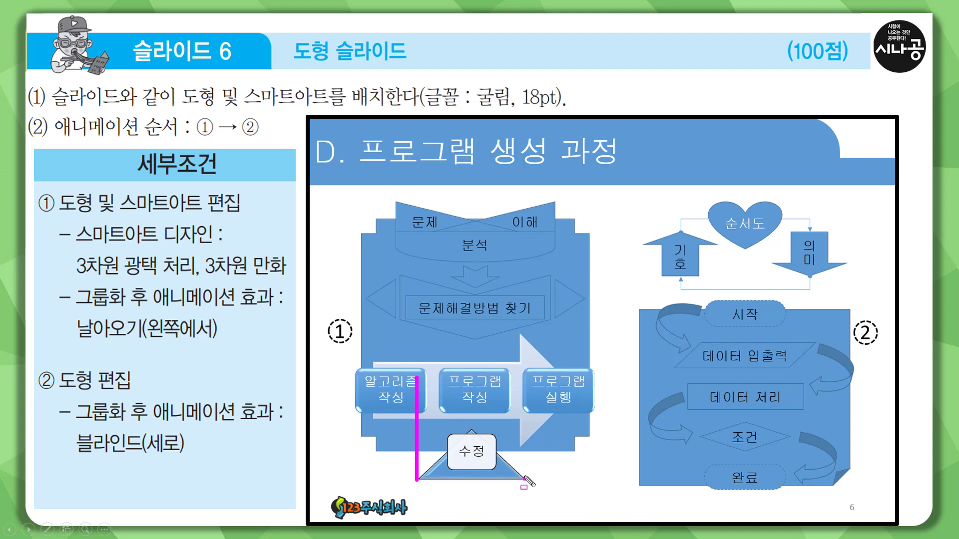
pyautogui.moveTo(523, 479); pyautogui.dragTo(522, 392)
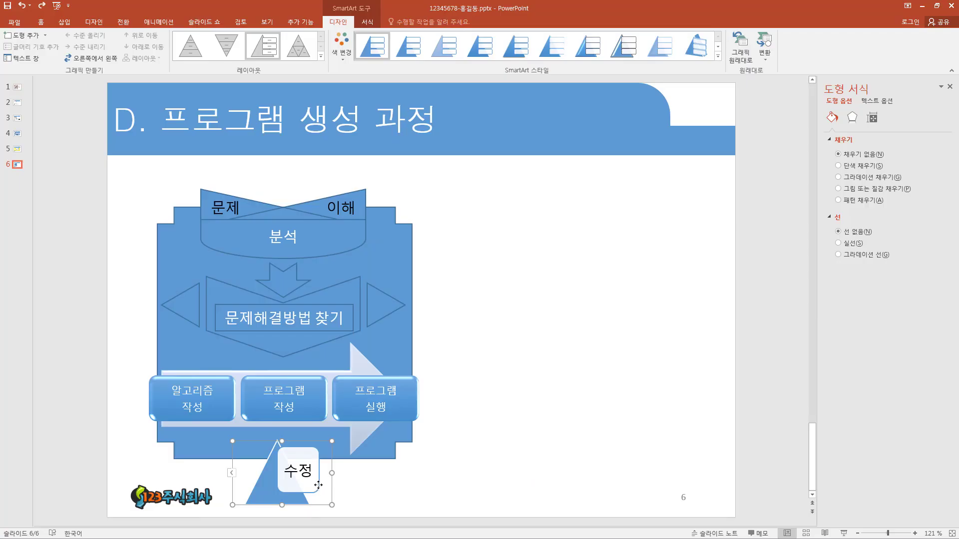
pyautogui.moveTo(318, 485); pyautogui.dragTo(292, 482)
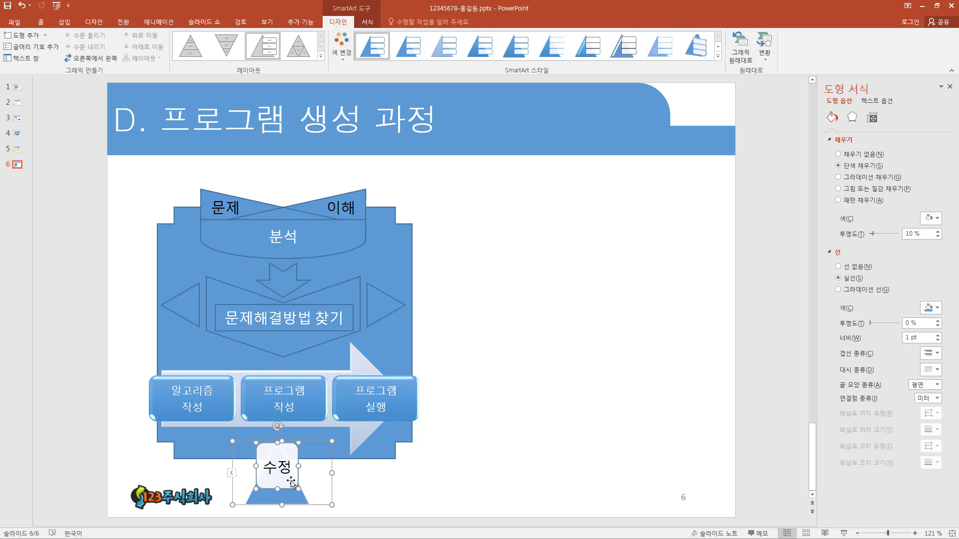
# Undo the last change to the "수정" SmartArt, widen its triangle, and fit it lower and flatter over the cross's bottom edge
pyautogui.hotkey('ctrl', 'z')
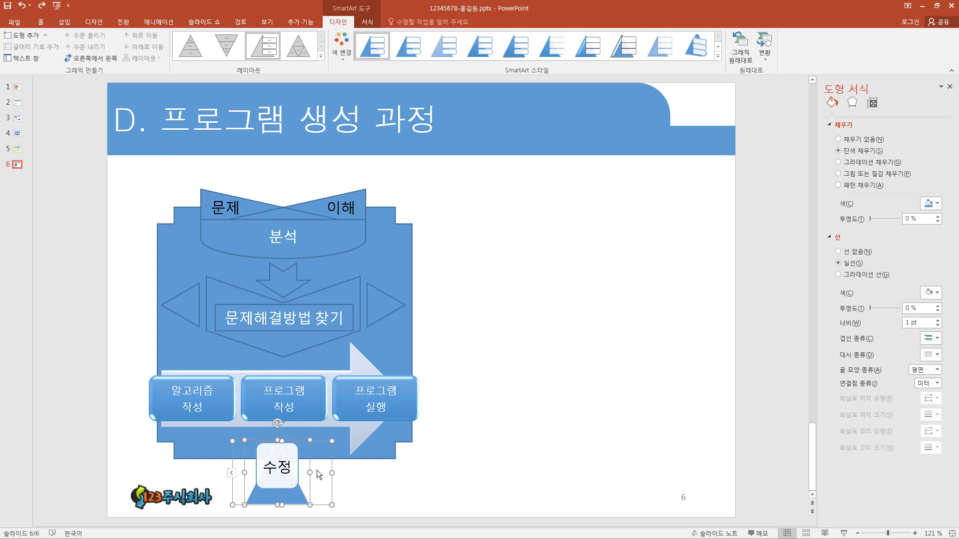
pyautogui.moveTo(309, 474); pyautogui.dragTo(332, 473)
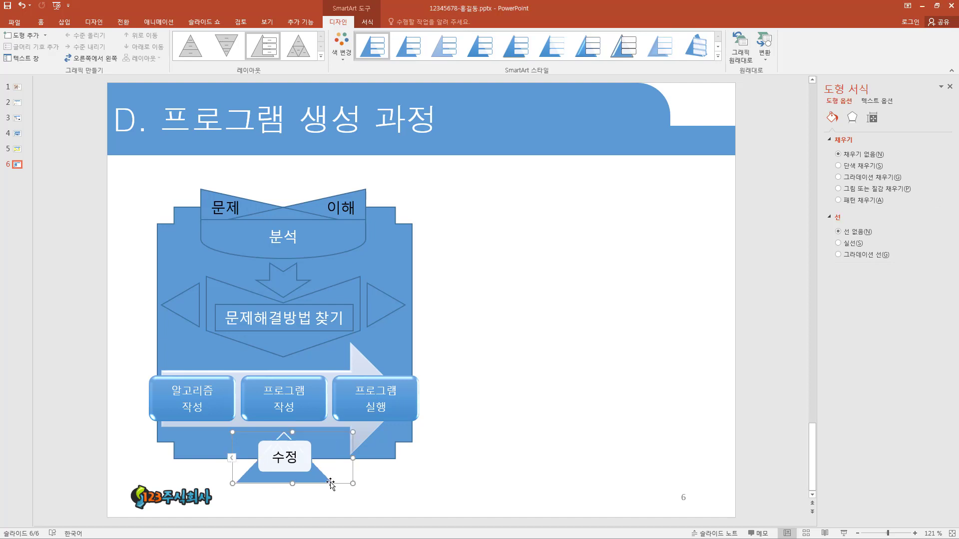
pyautogui.click(533, 389)
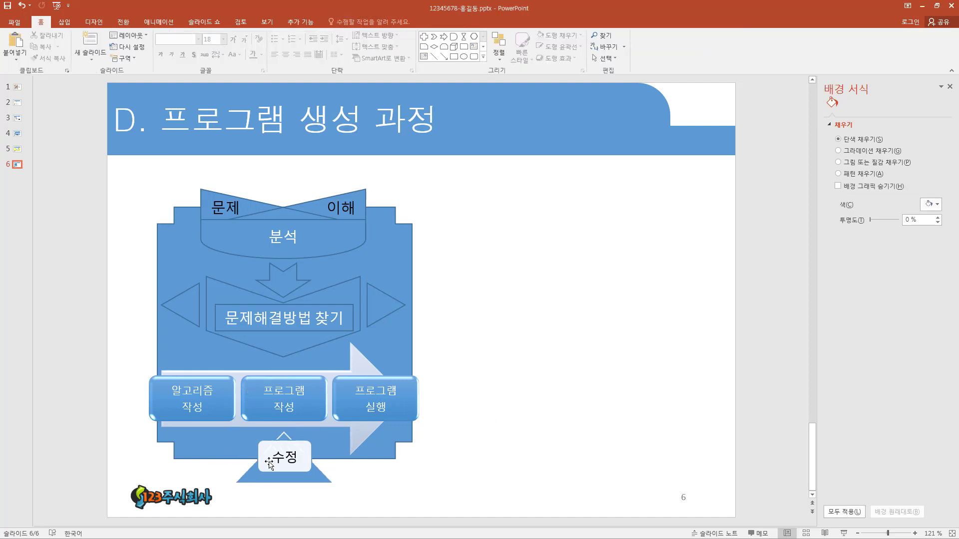
# Apply the 3차원 "만화" SmartArt style to the "수정" pyramid diagram
pyautogui.click(326, 478)
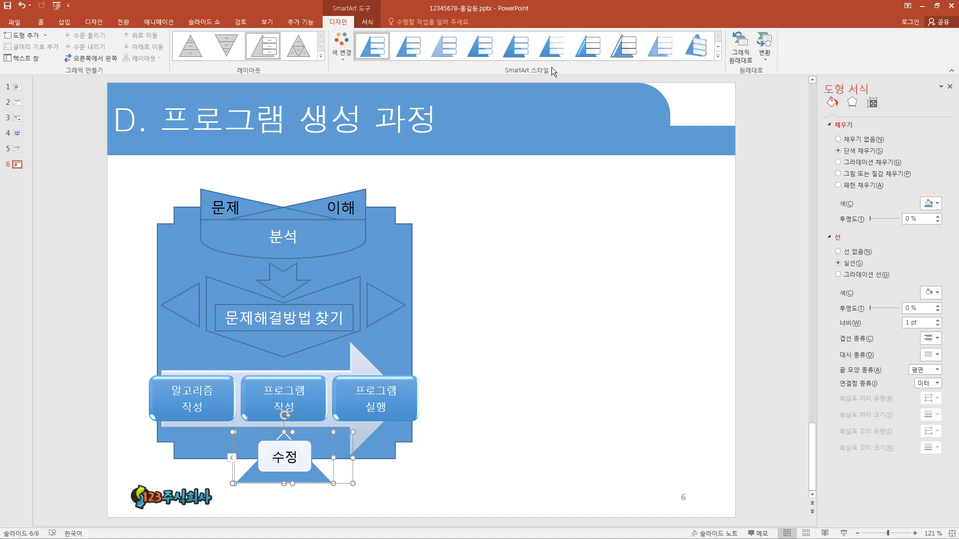
pyautogui.click(718, 58)
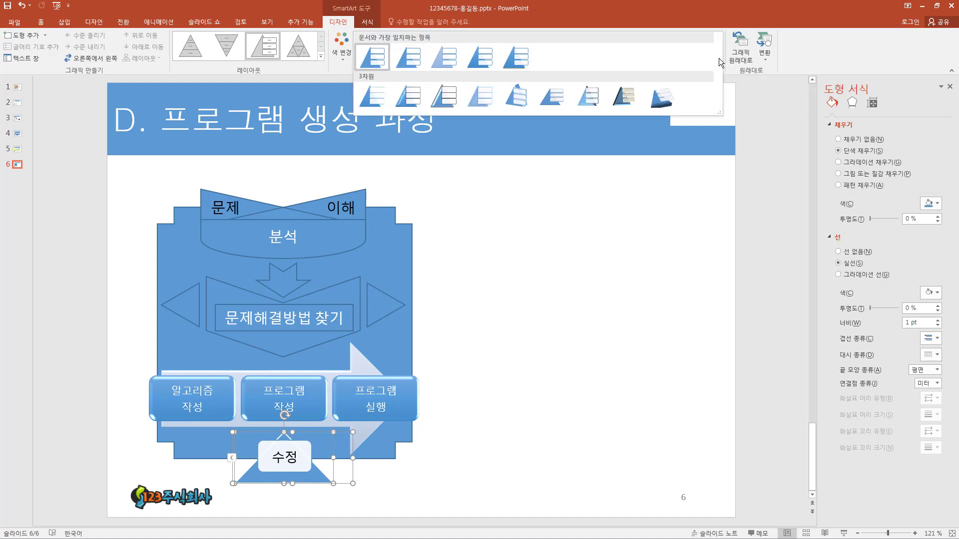
pyautogui.click(444, 94)
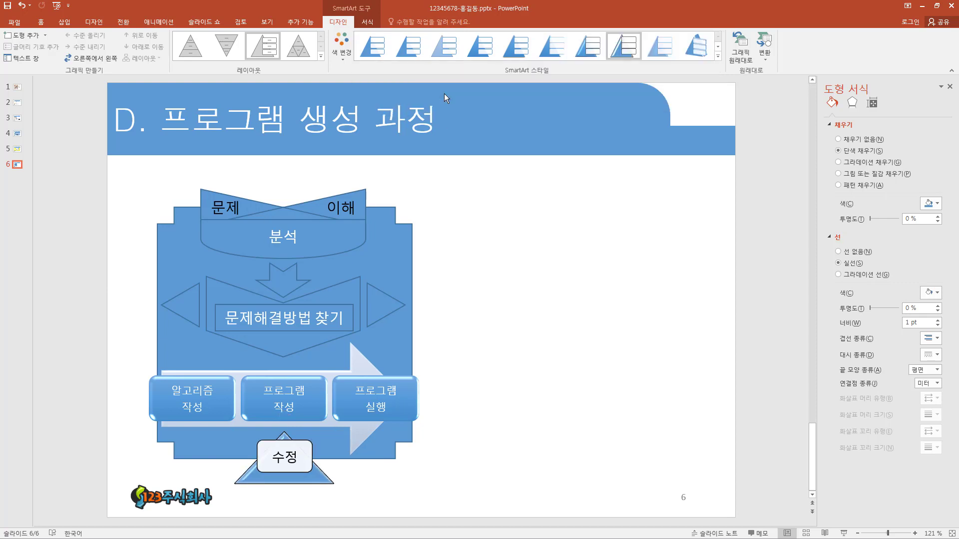
pyautogui.click(451, 311)
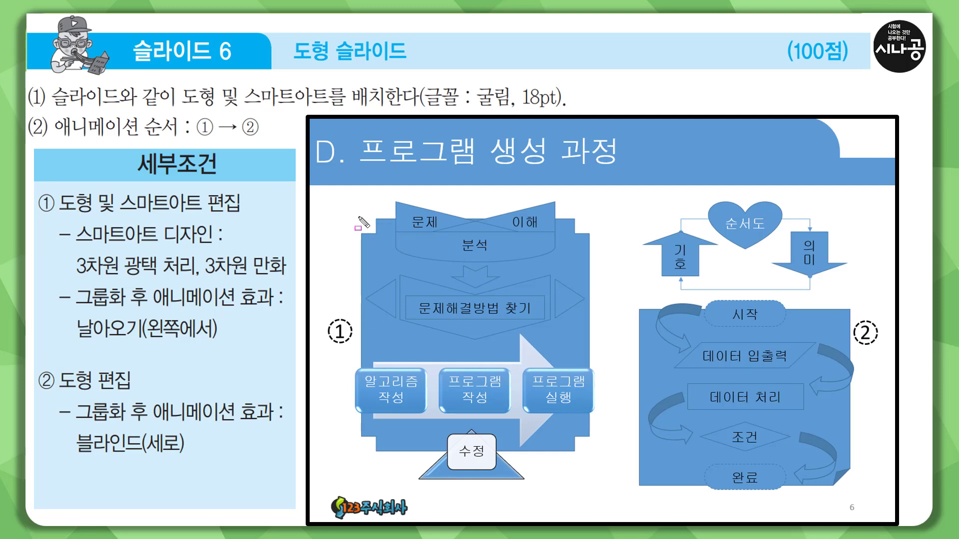
# Examine the extent of shape group ① in the exam's reference slide and its left edge's alignment with the title
pyautogui.moveTo(359, 198); pyautogui.dragTo(593, 482)
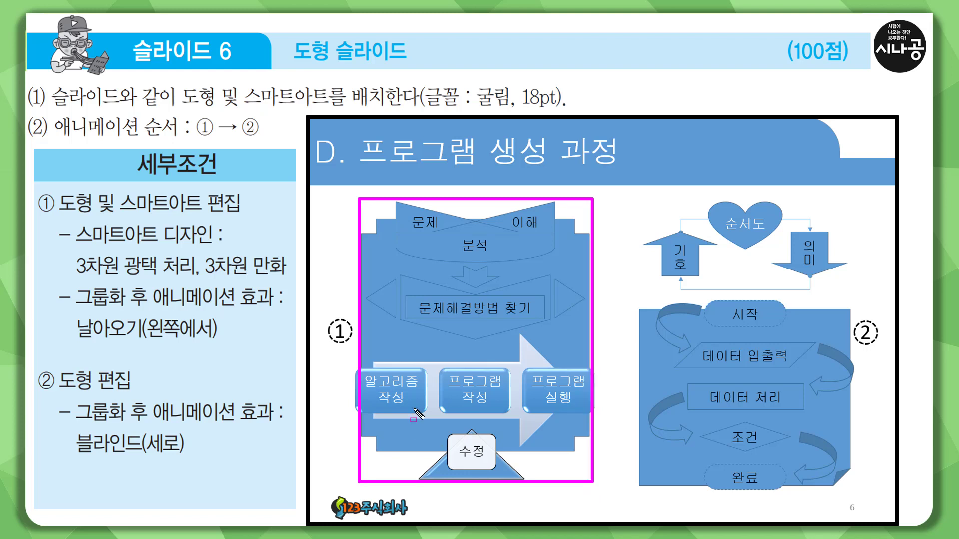
pyautogui.moveTo(387, 187); pyautogui.dragTo(462, 195)
pyautogui.moveTo(367, 487); pyautogui.dragTo(450, 492)
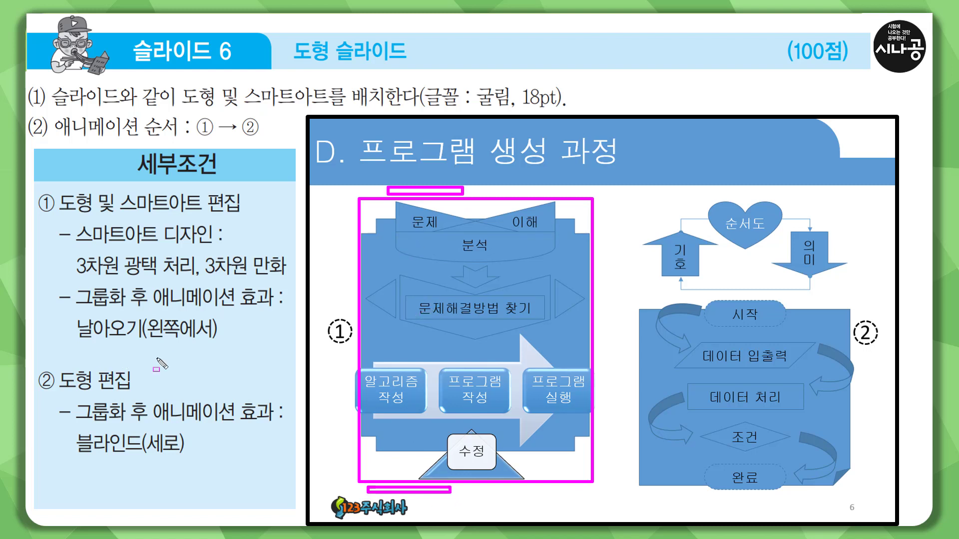
pyautogui.press('Escape')
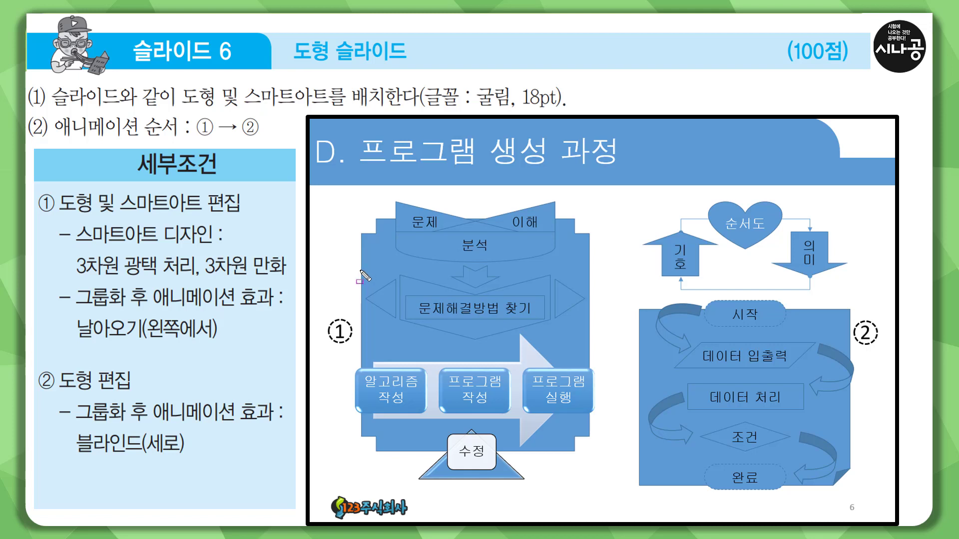
pyautogui.moveTo(360, 270); pyautogui.dragTo(359, 129)
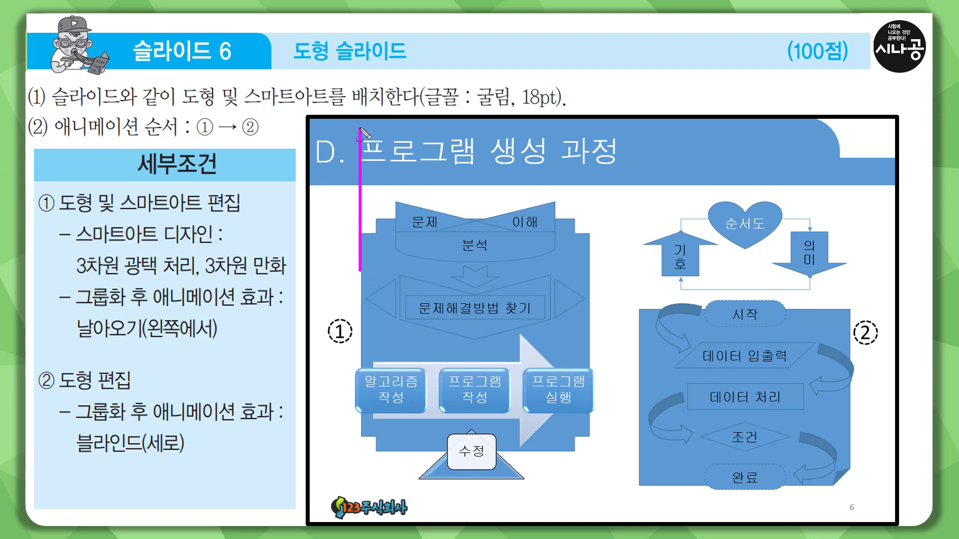